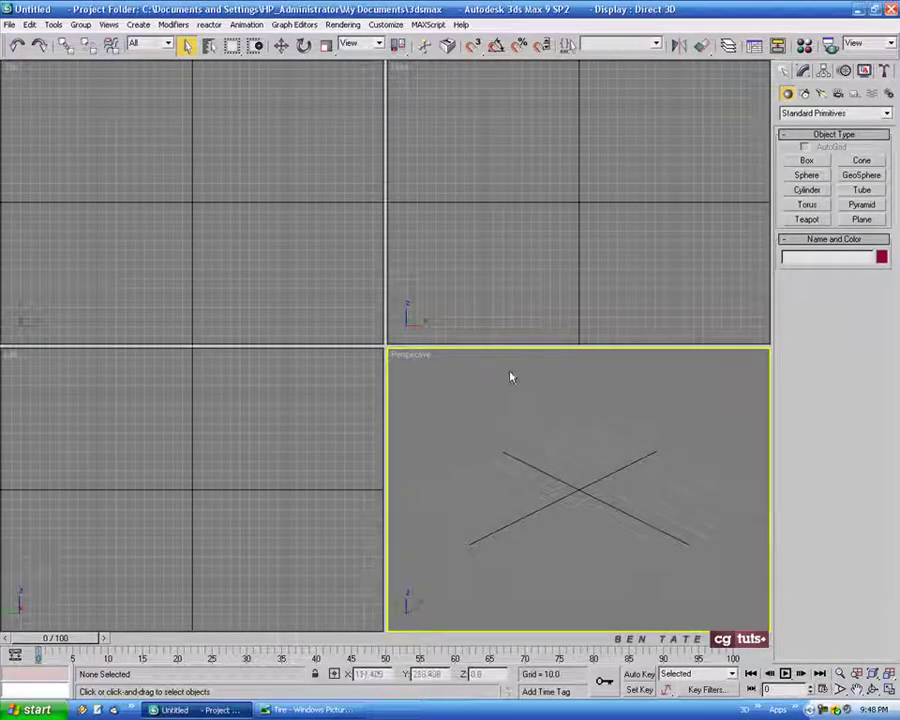
# Switch to Windows Picture and Fax Viewer and examine the tire, hydrant and fountain preview renders.
pyautogui.click(305, 709)
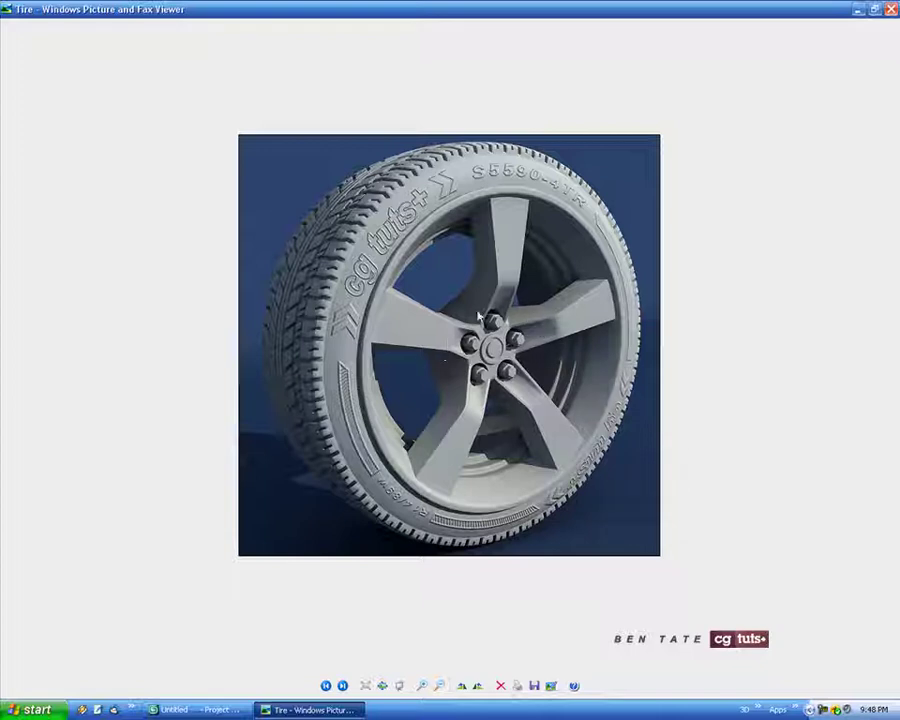
pyautogui.click(326, 686)
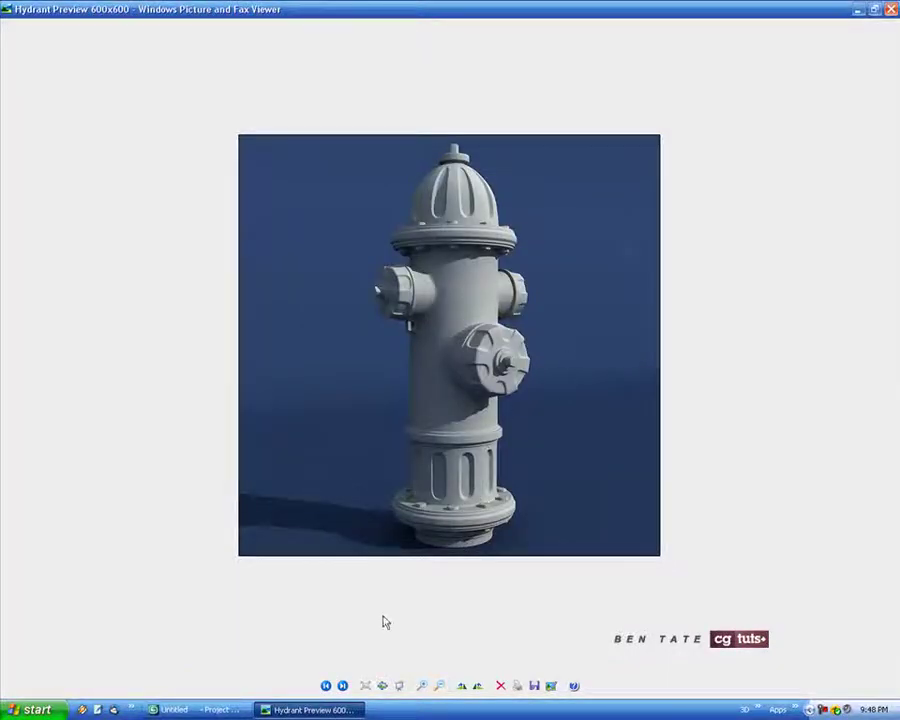
pyautogui.click(343, 686)
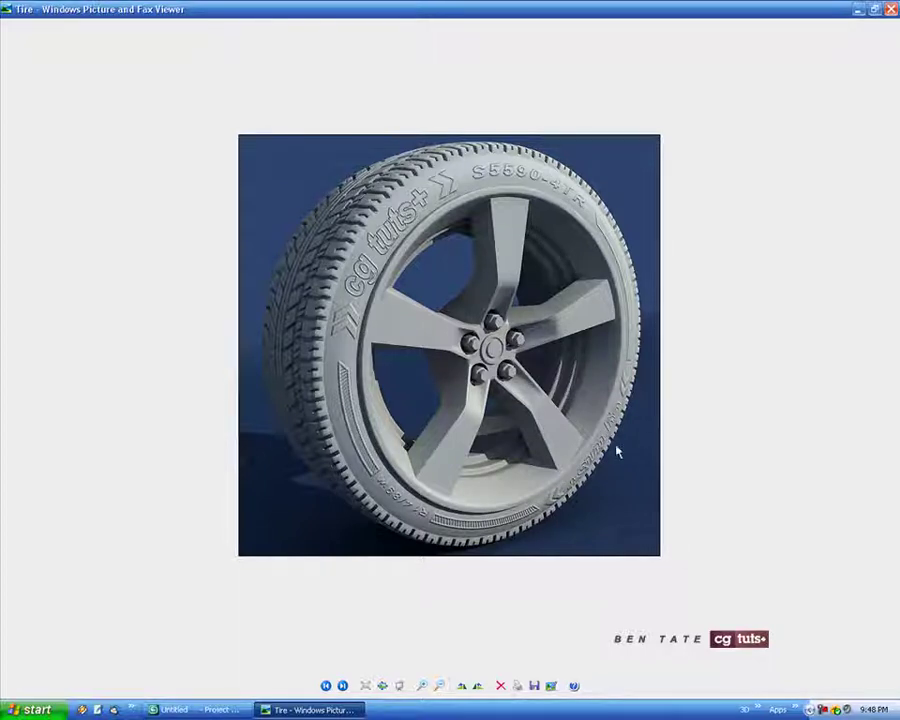
pyautogui.click(326, 686)
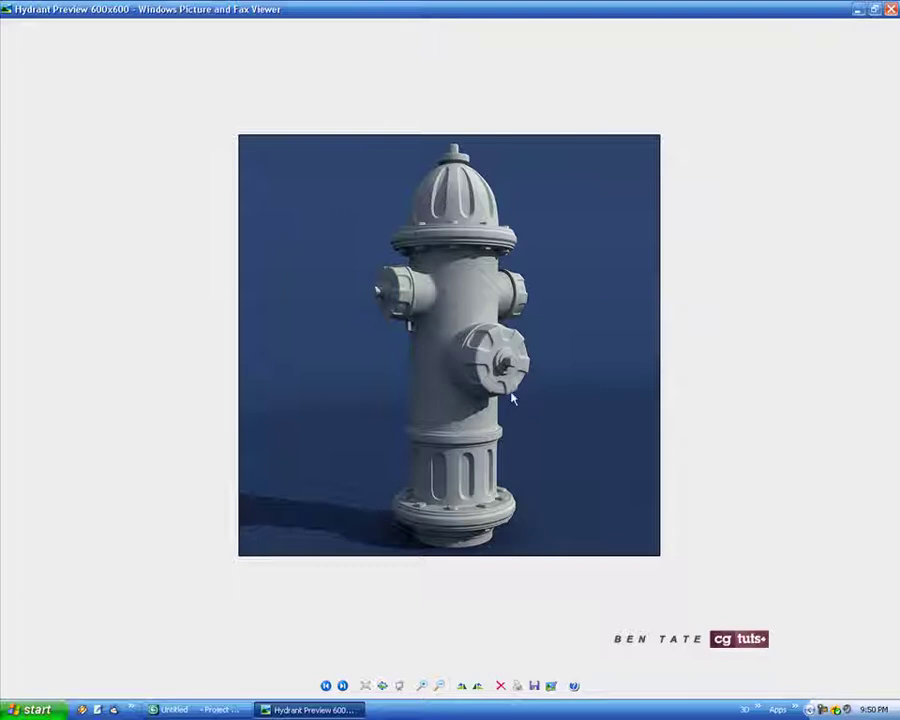
pyautogui.click(342, 686)
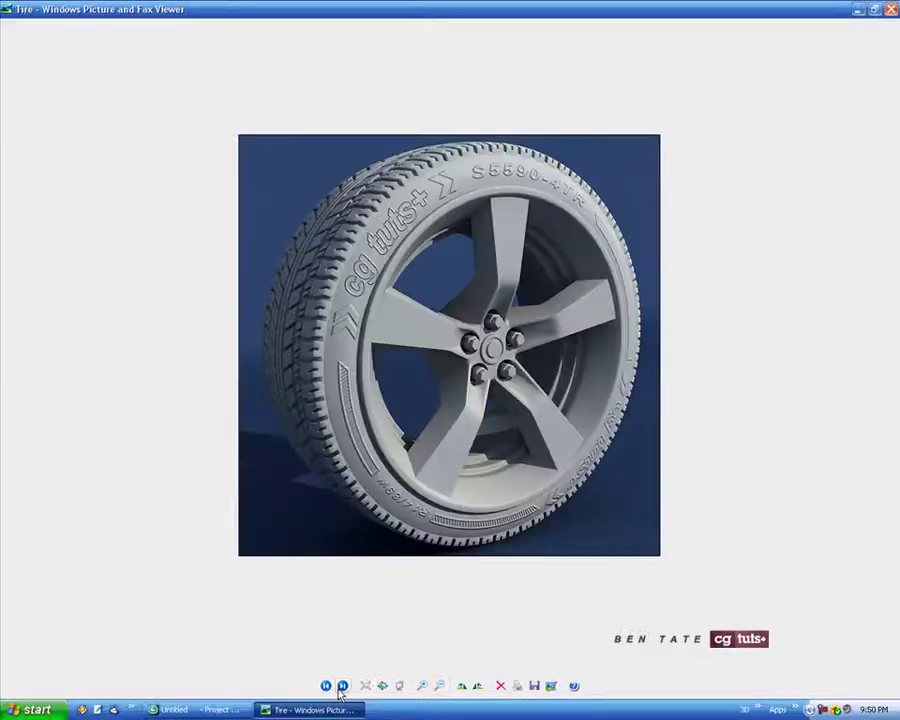
pyautogui.click(325, 686)
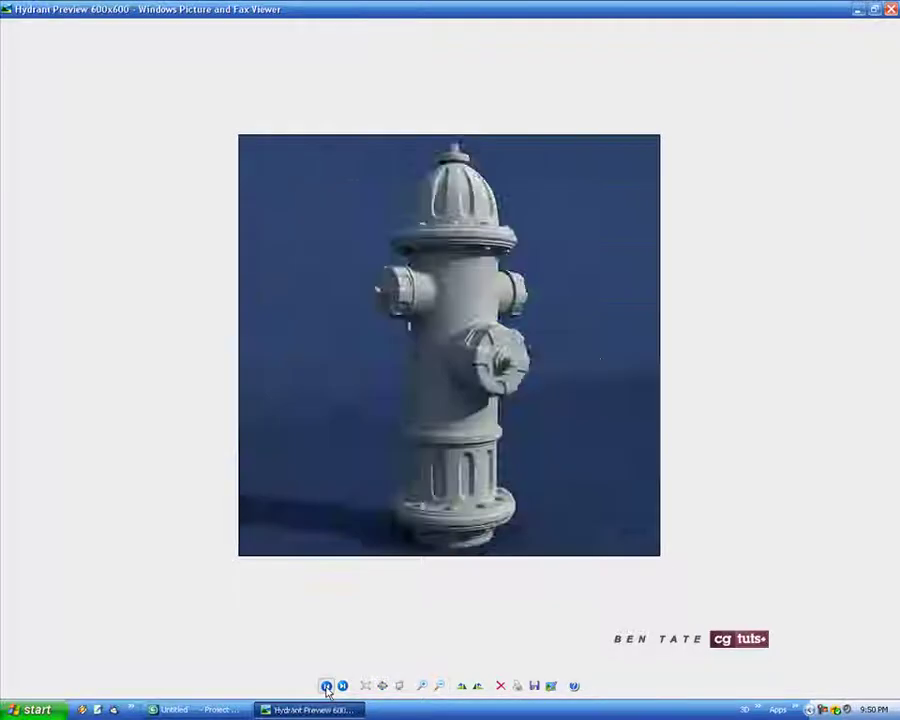
pyautogui.click(325, 686)
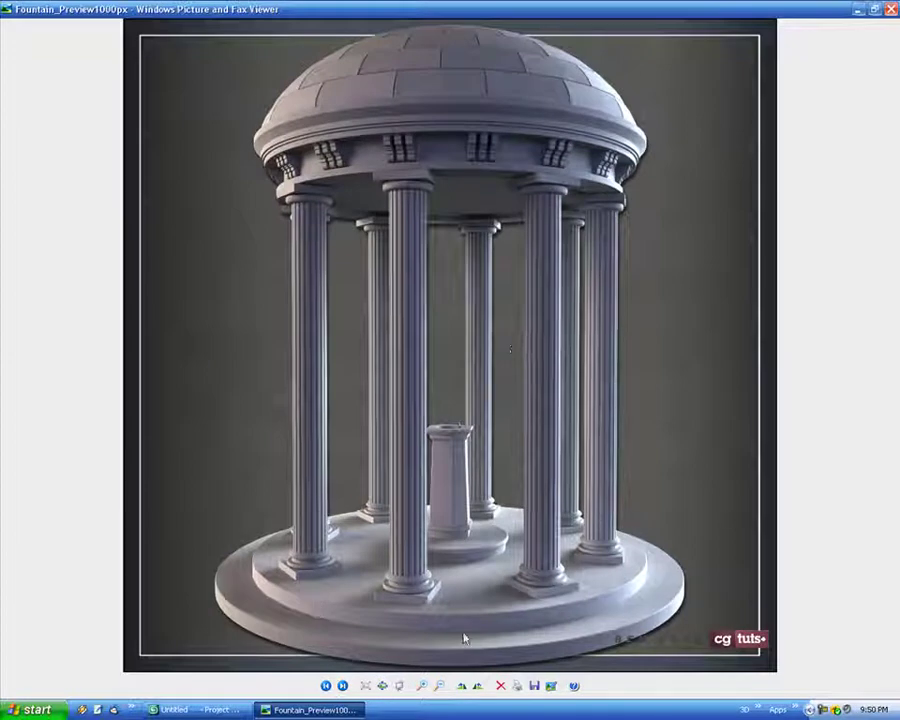
pyautogui.click(382, 686)
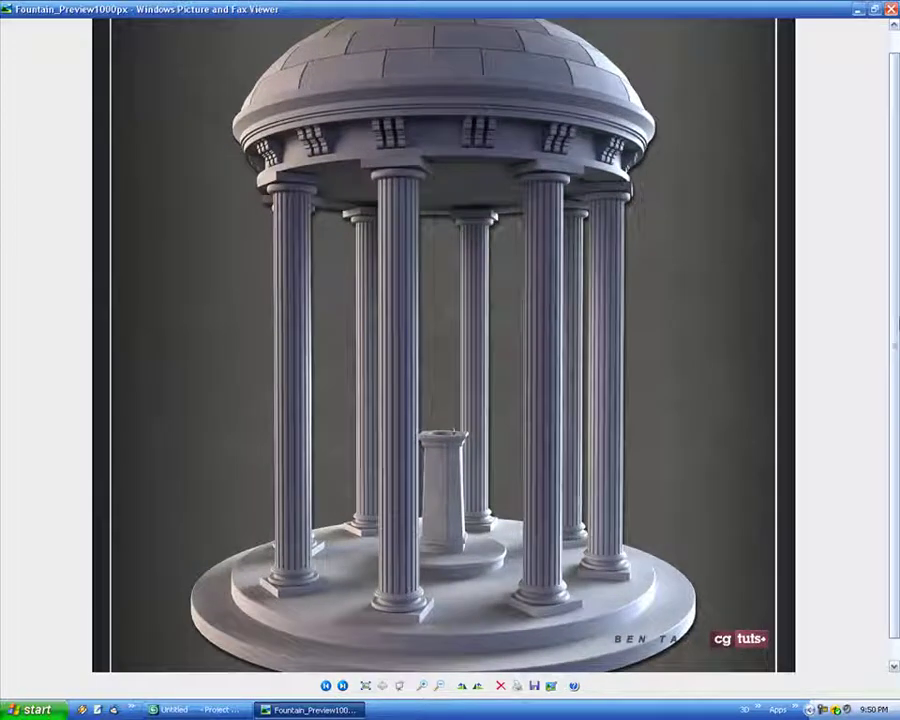
pyautogui.moveTo(897, 272); pyautogui.dragTo(897, 292)
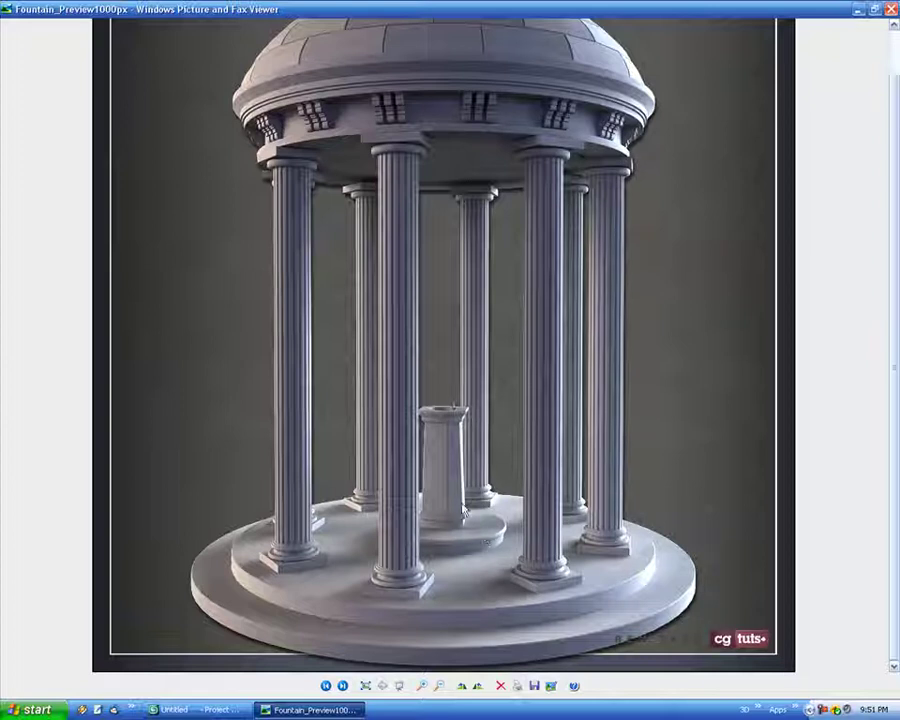
pyautogui.click(342, 685)
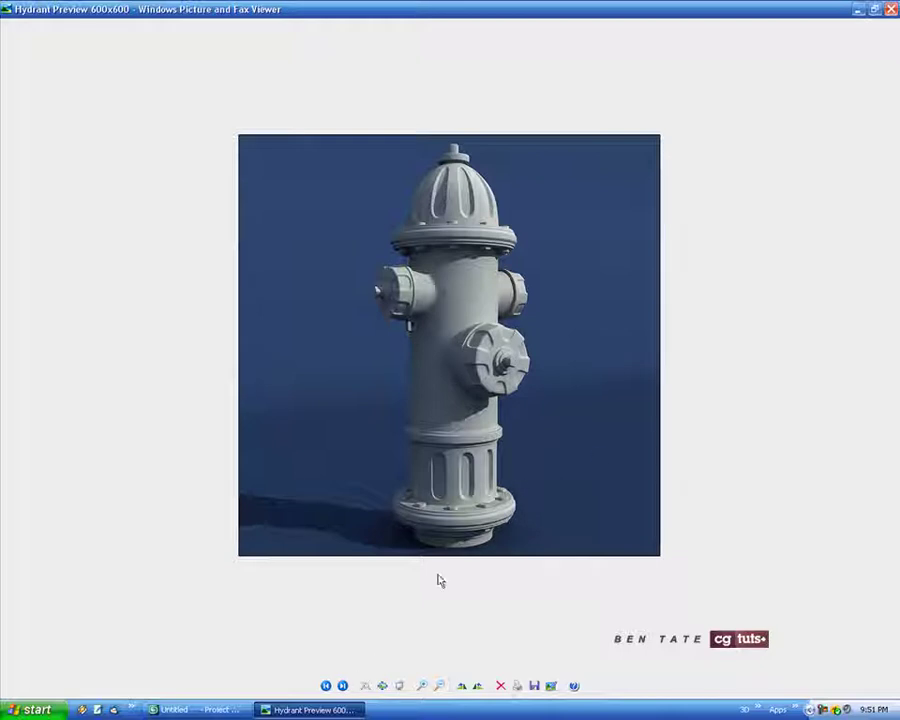
pyautogui.click(326, 685)
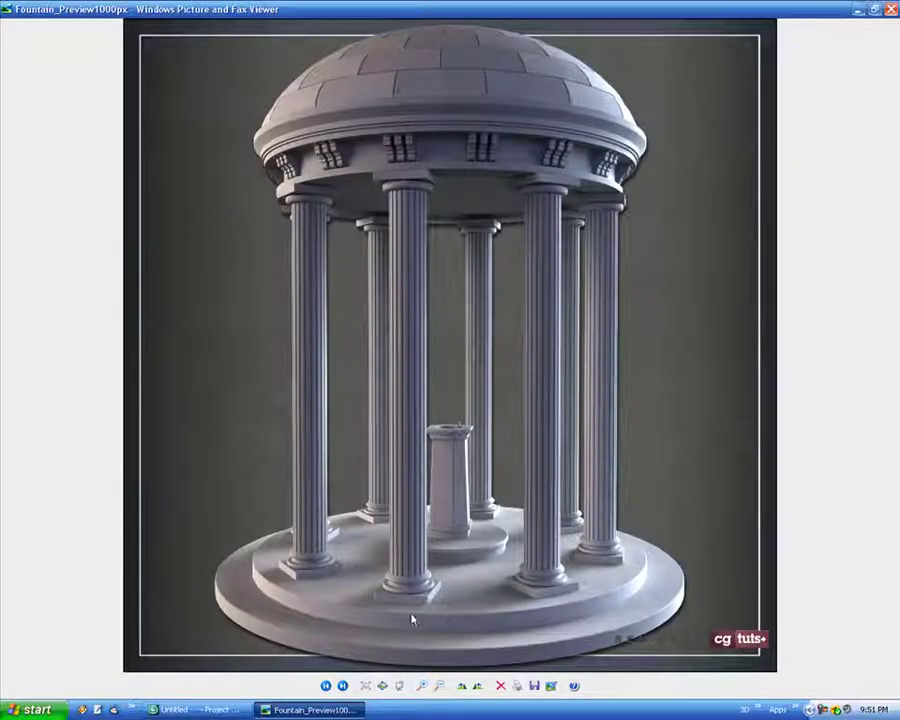
pyautogui.click(342, 685)
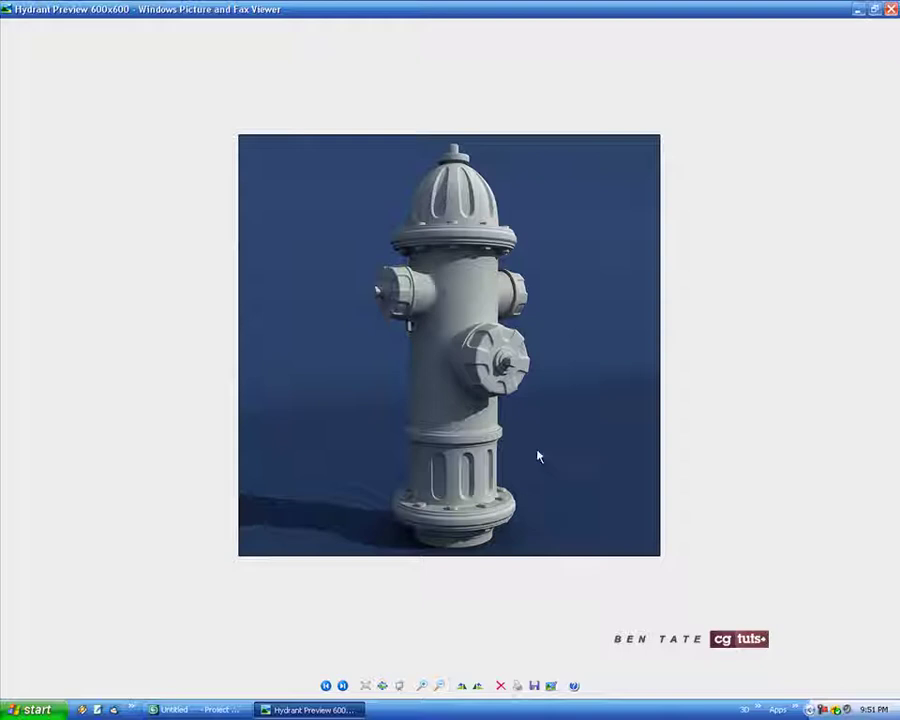
# Switch back to 3ds Max and import the WaveFront Object file Test_Scene from the Desktop with all its groups as multiple objects.
pyautogui.click(211, 711)
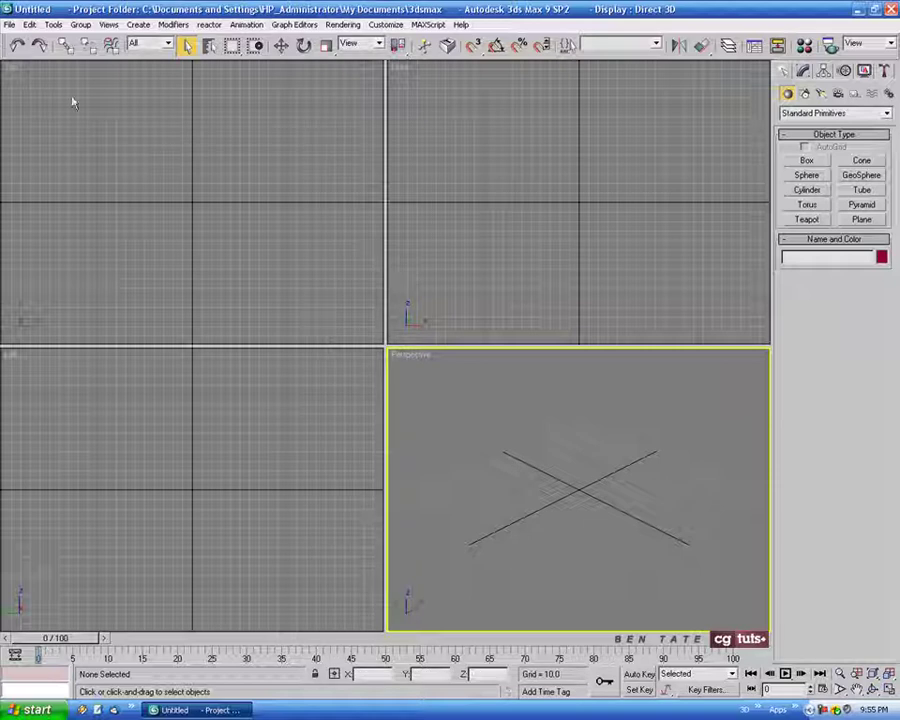
pyautogui.click(9, 24)
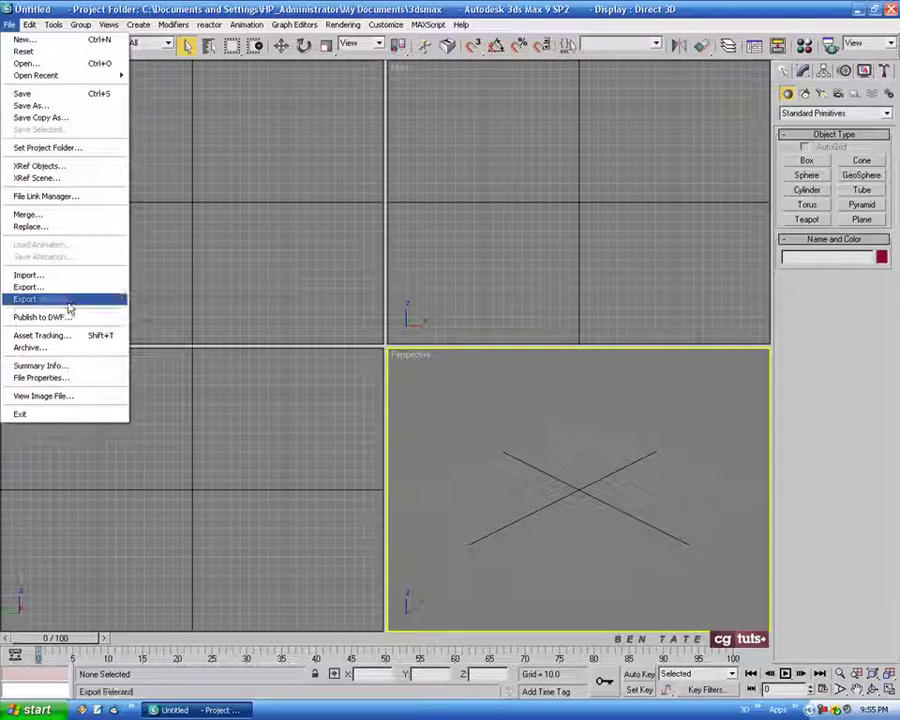
pyautogui.click(24, 275)
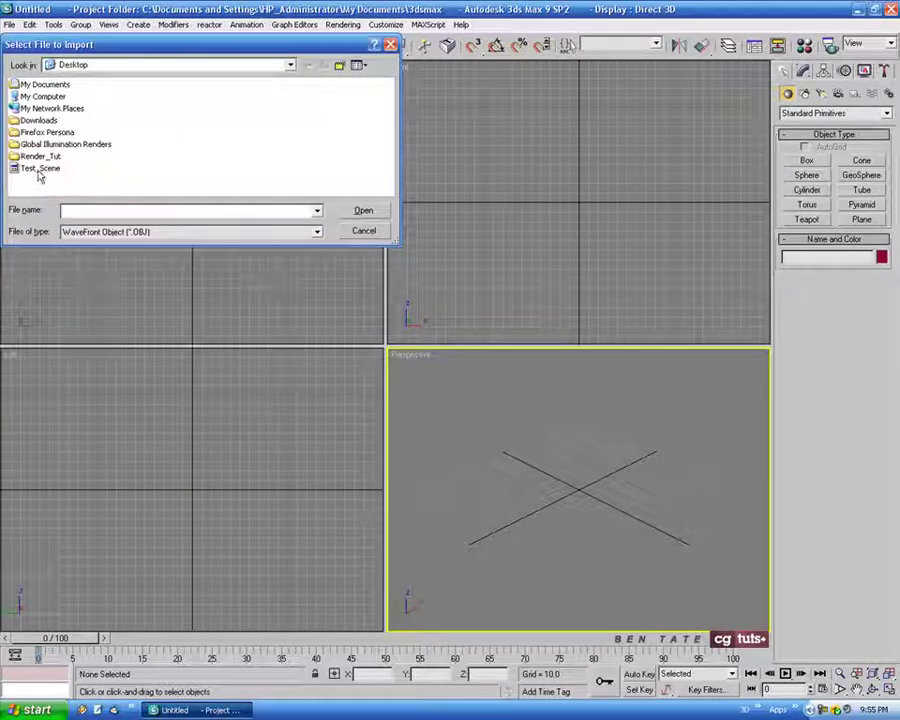
pyautogui.click(316, 232)
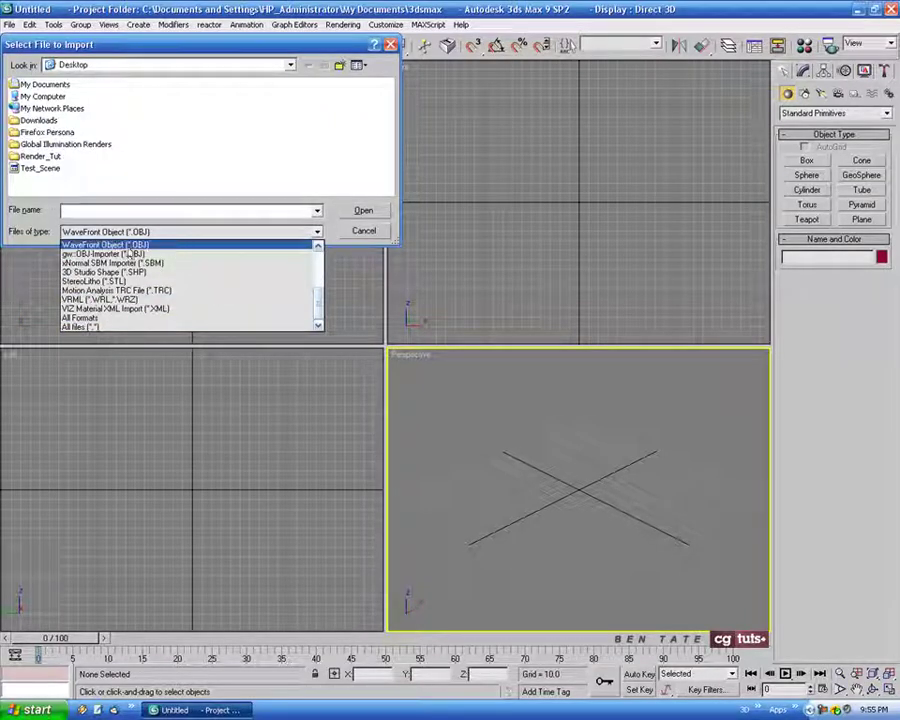
pyautogui.click(146, 246)
pyautogui.click(38, 168)
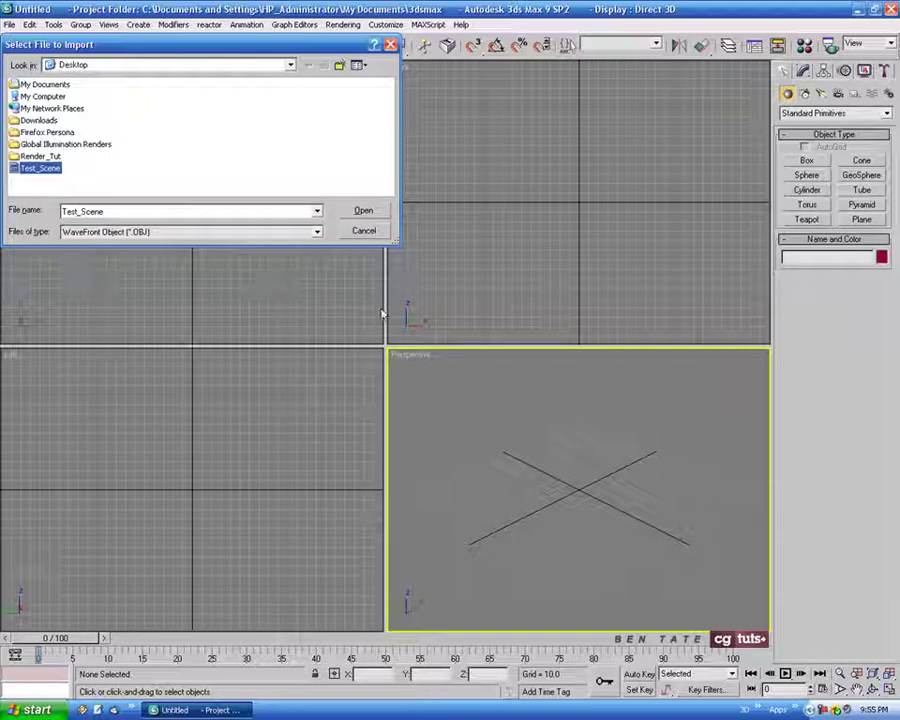
pyautogui.click(368, 212)
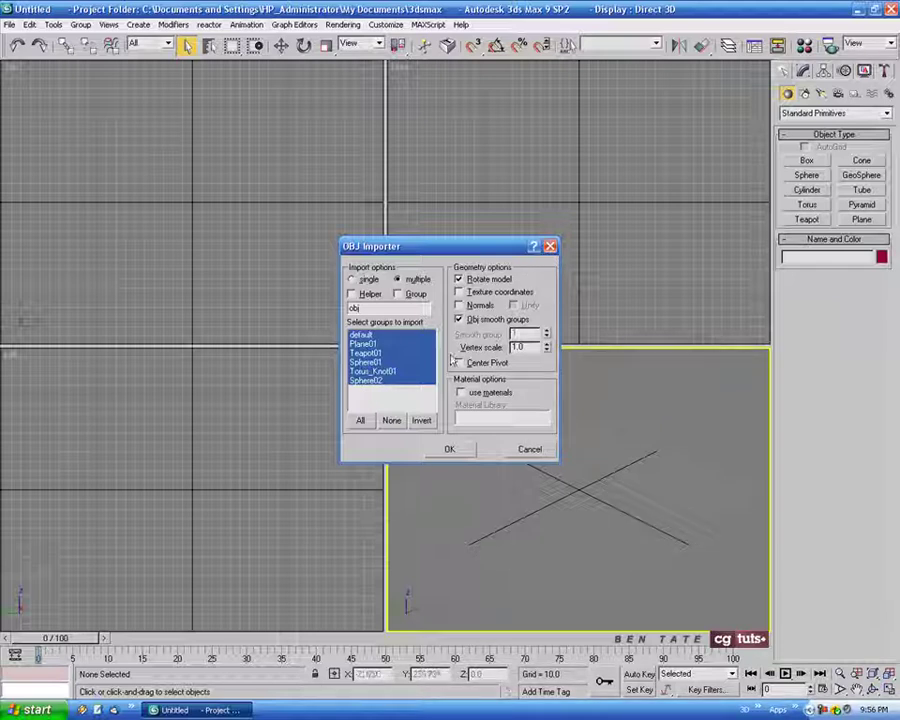
pyautogui.click(450, 450)
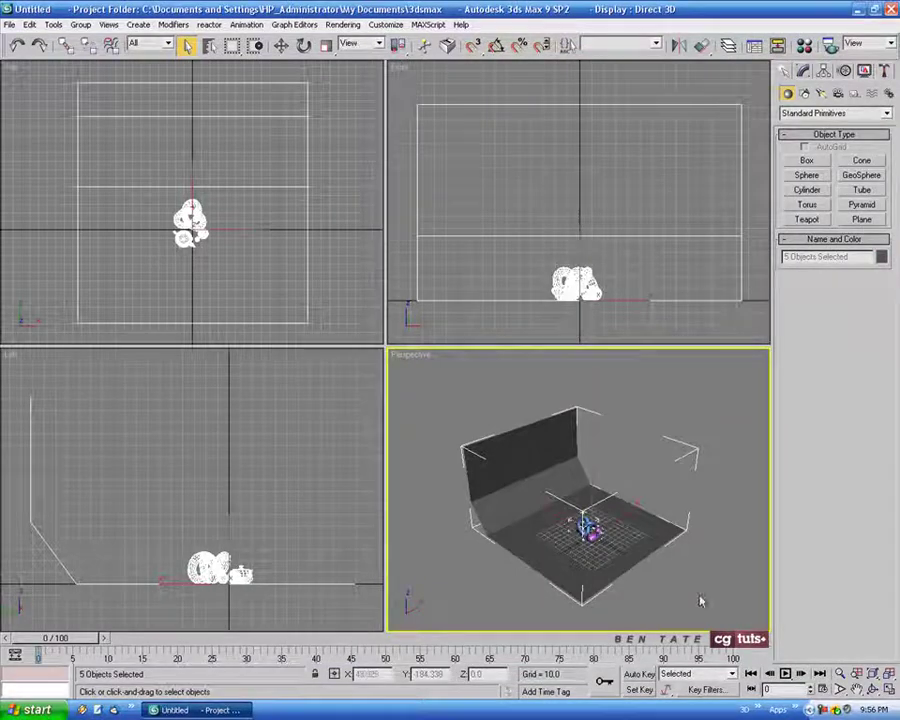
# Maximize the Perspective viewport, hide the selection brackets and grid, and turn on edged faces.
pyautogui.hotkey('alt', 'w')
pyautogui.moveTo(597, 556); pyautogui.dragTo(597, 483, button='middle')
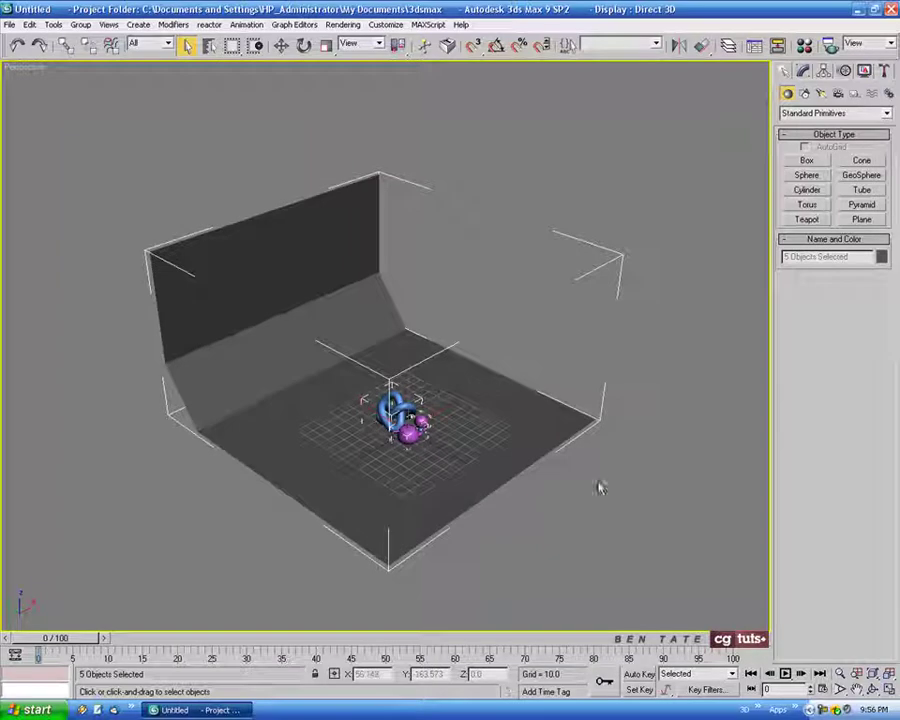
pyautogui.press('j')
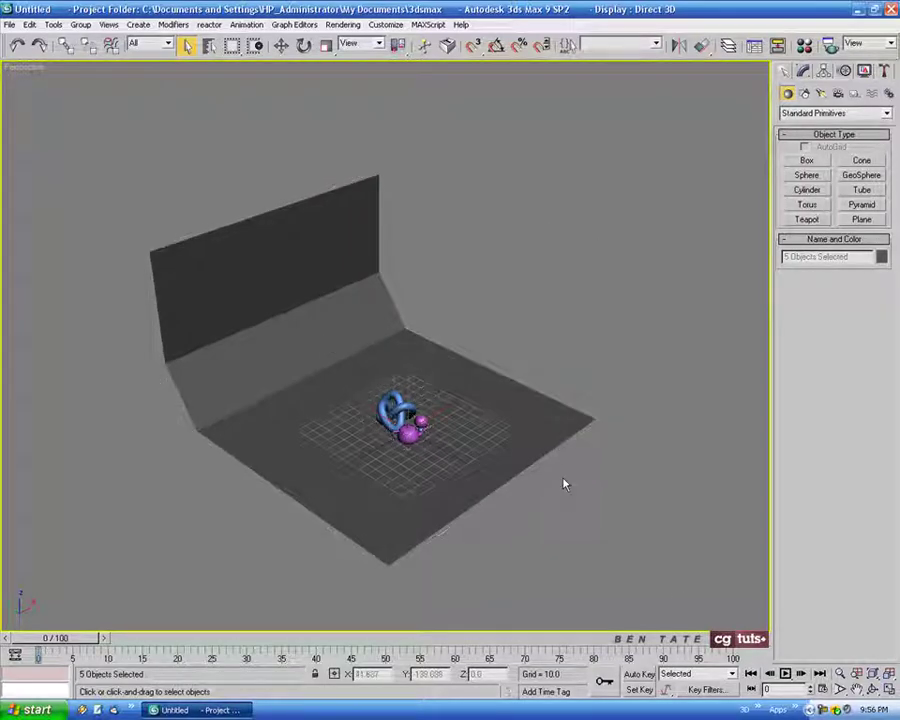
pyautogui.press('g')
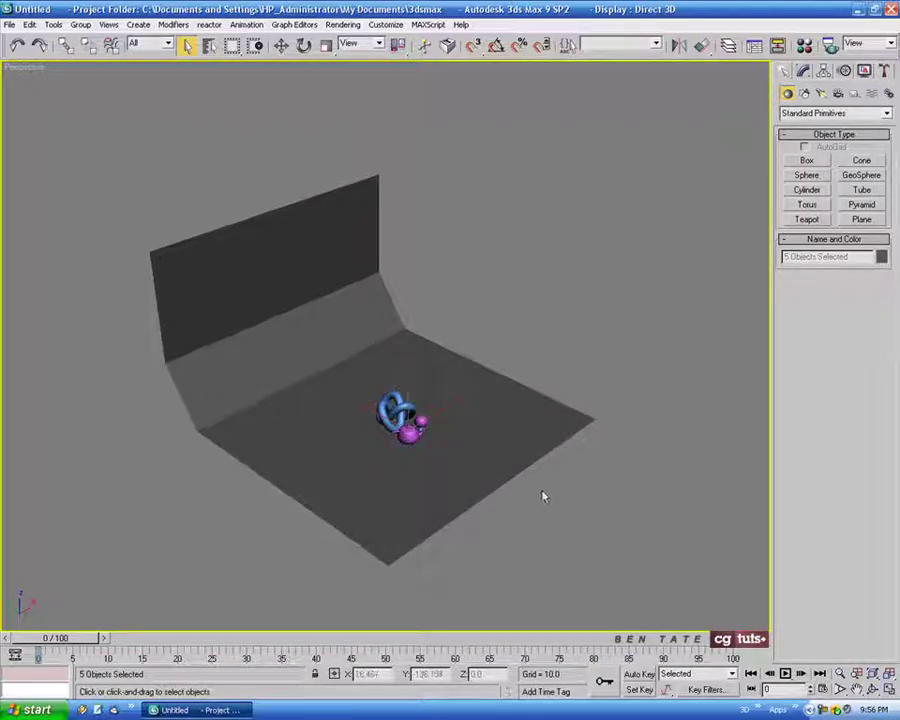
pyautogui.press('F4')
# Set the object color of all five imported objects to black so their wireframes share one color.
pyautogui.keyDown('alt'); pyautogui.moveTo(533, 519); pyautogui.dragTo(664, 280, button='middle'); pyautogui.keyUp('alt')
pyautogui.keyDown('alt'); pyautogui.moveTo(559, 398); pyautogui.dragTo(538, 392, button='middle'); pyautogui.keyUp('alt')
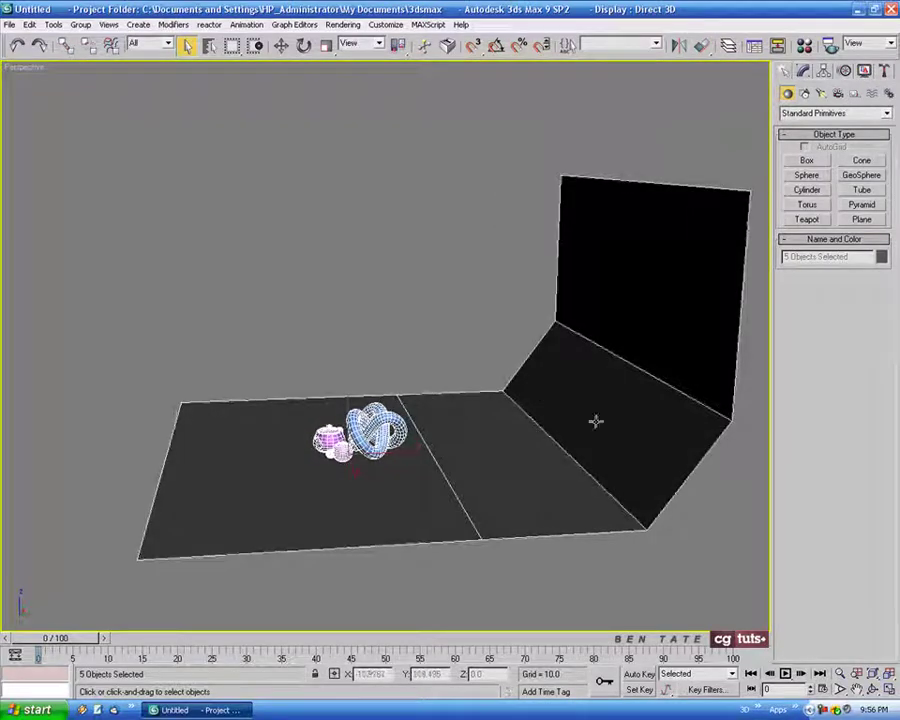
pyautogui.keyDown('alt'); pyautogui.moveTo(635, 346); pyautogui.dragTo(353, 446, button='middle'); pyautogui.keyUp('alt')
pyautogui.scroll(5, 496, 328)
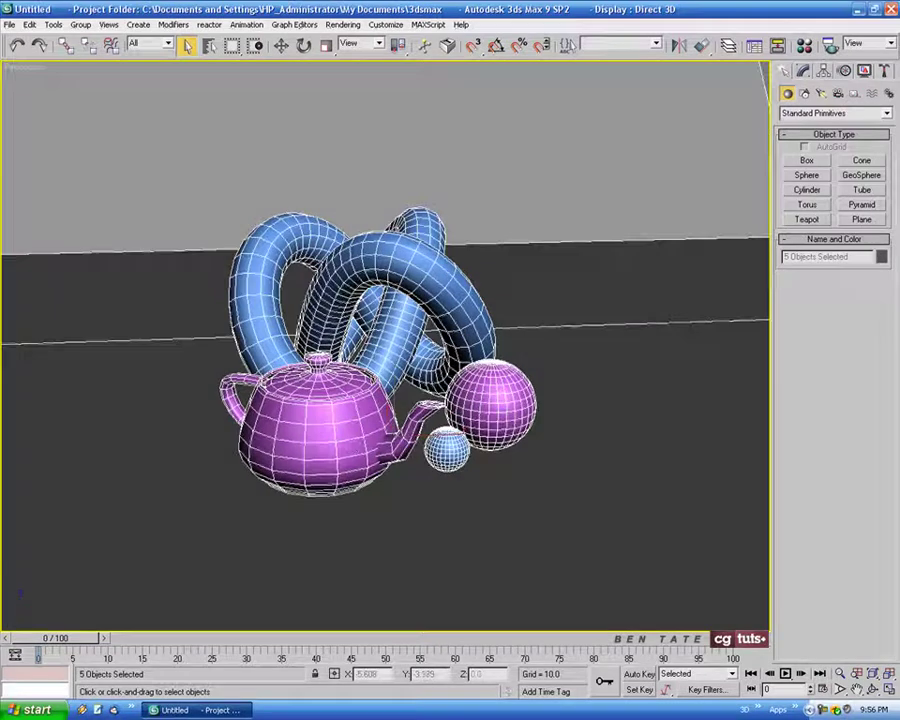
pyautogui.keyDown('alt'); pyautogui.moveTo(556, 461); pyautogui.dragTo(589, 505, button='middle'); pyautogui.keyUp('alt')
pyautogui.keyDown('alt'); pyautogui.moveTo(615, 571); pyautogui.dragTo(605, 412, button='middle'); pyautogui.keyUp('alt')
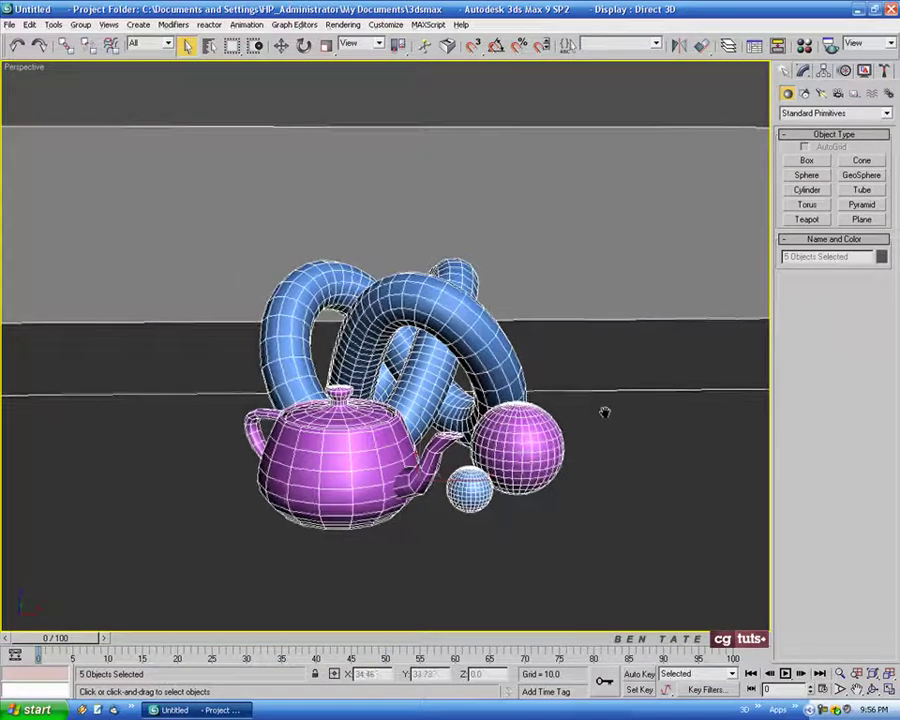
pyautogui.click(881, 256)
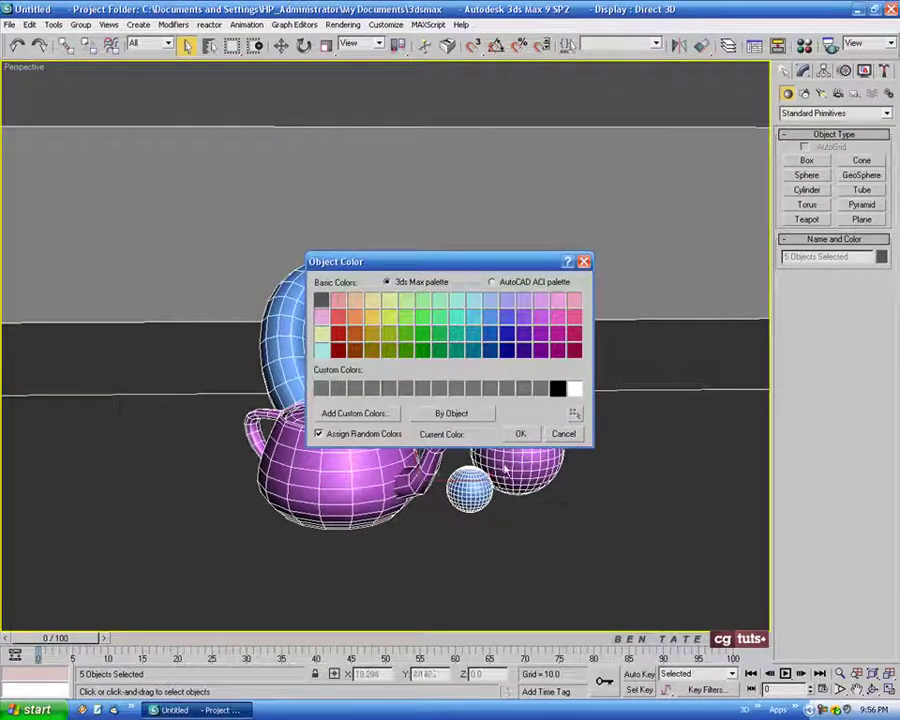
pyautogui.click(521, 434)
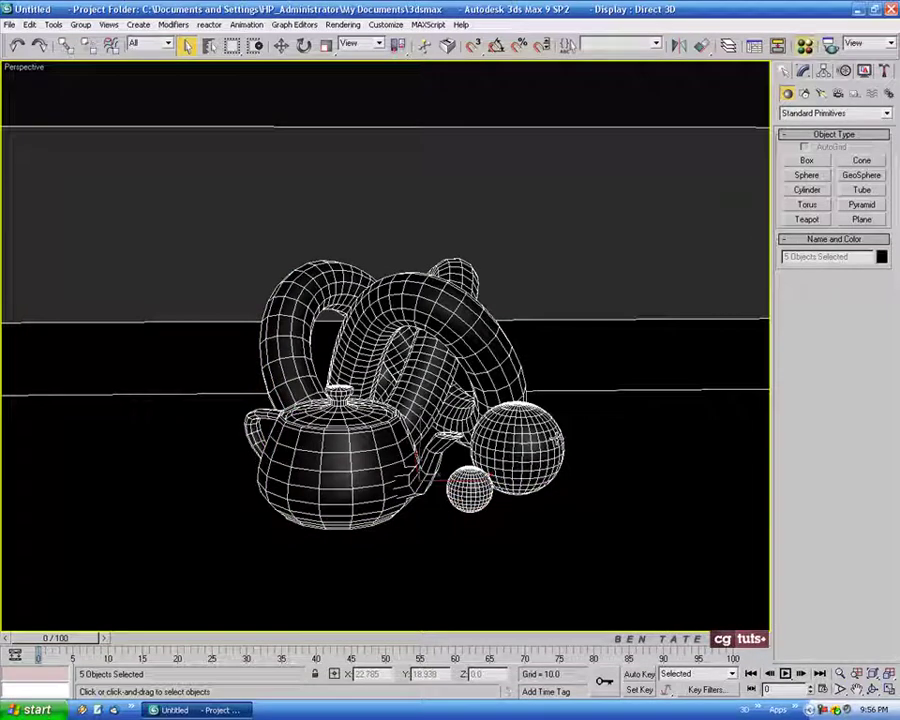
# Assign the first Material Editor slot to the selected objects and set its diffuse color to RGB 190, 190, 190.
pyautogui.press('m')
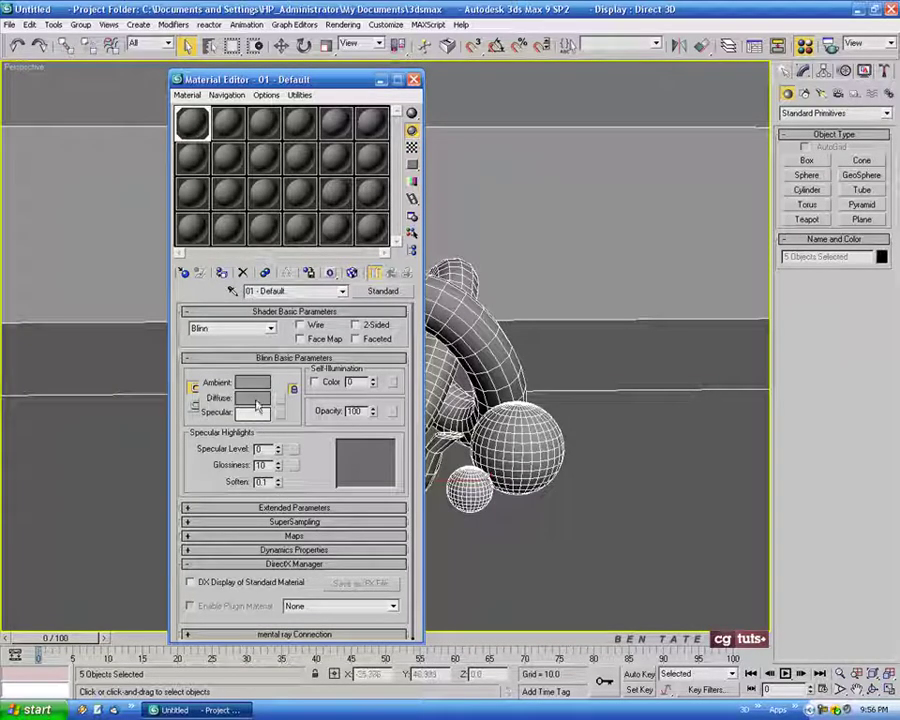
pyautogui.click(256, 399)
pyautogui.moveTo(442, 72); pyautogui.dragTo(450, 153)
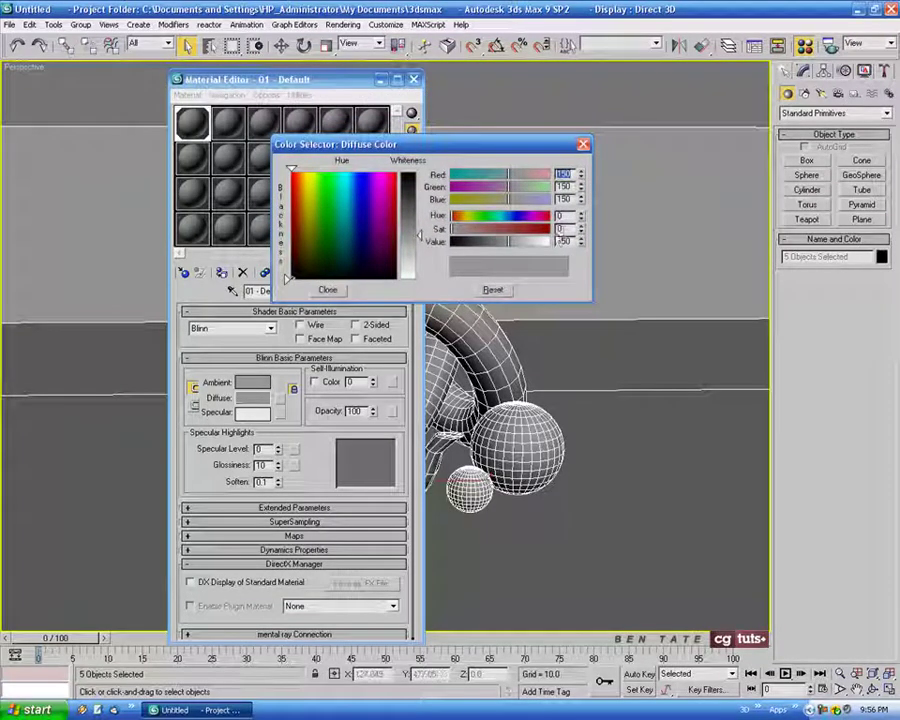
pyautogui.moveTo(392, 236); pyautogui.dragTo(309, 237)
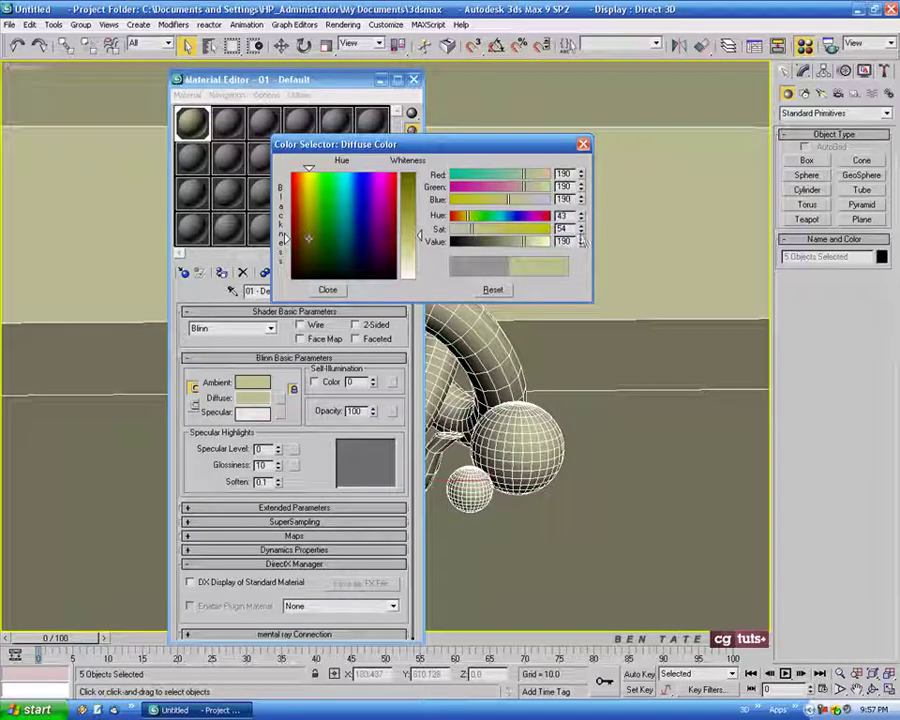
pyautogui.click(500, 290)
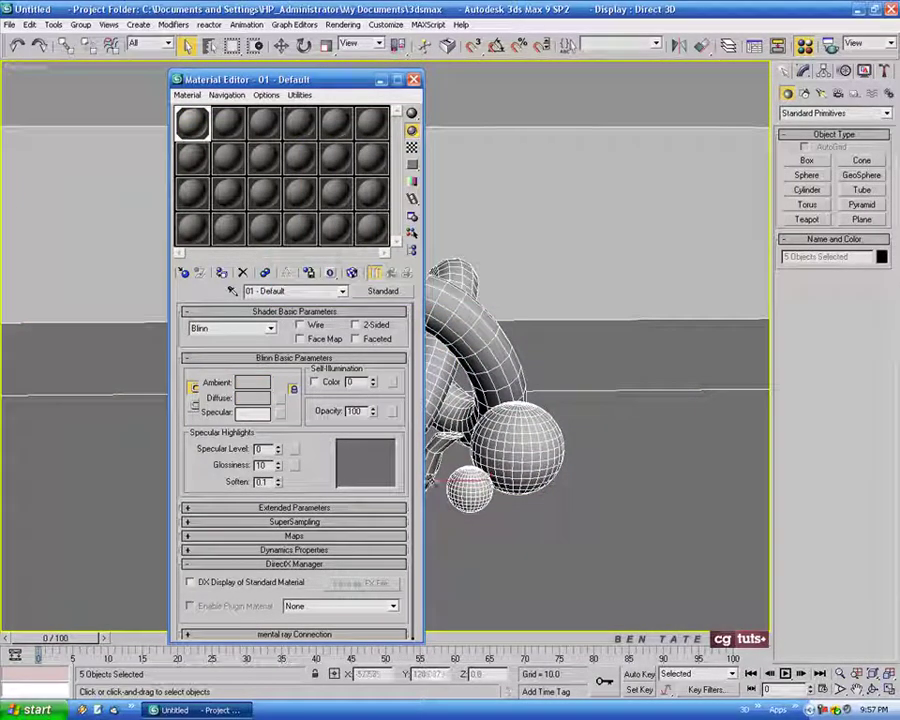
# Set the diffuse color of the second material slot, 02 - Default, to dark gray RGB 55, 55, 55.
pyautogui.moveTo(310, 80); pyautogui.dragTo(222, 77)
pyautogui.click(141, 117)
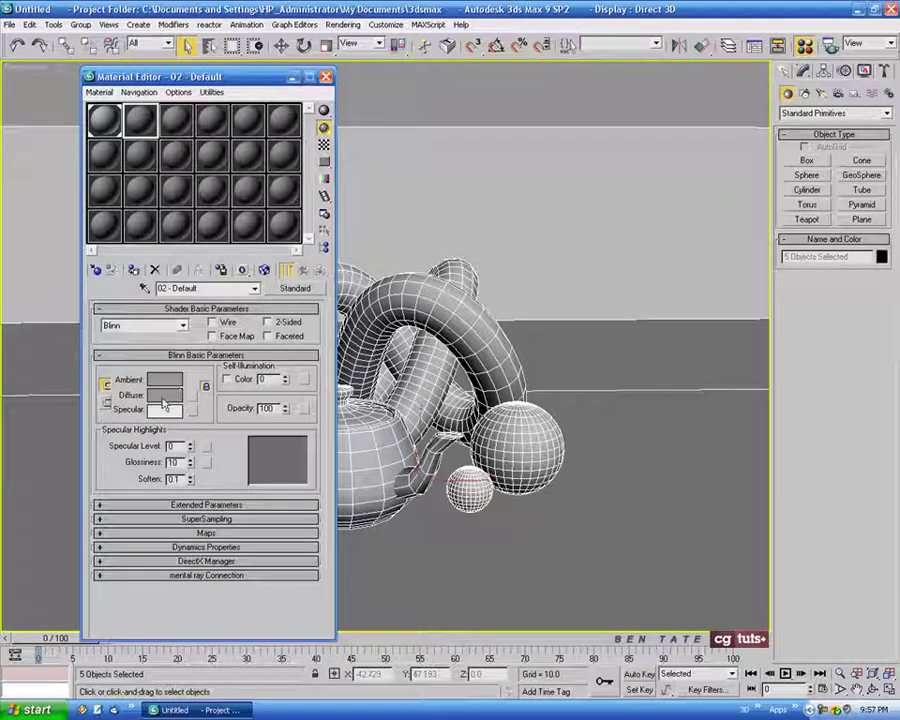
pyautogui.click(166, 396)
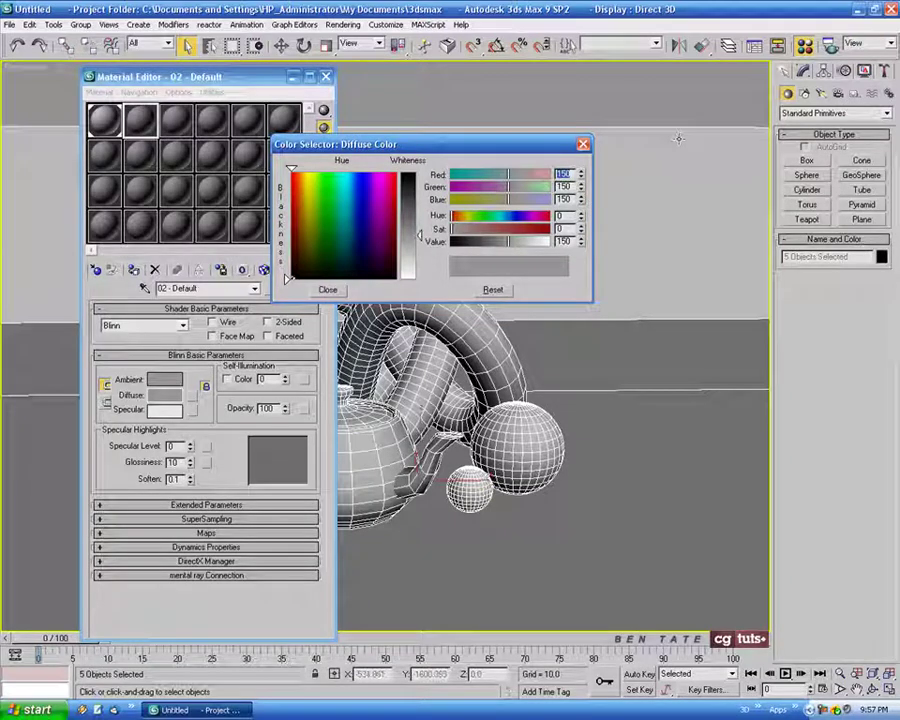
pyautogui.moveTo(335, 230); pyautogui.dragTo(361, 229)
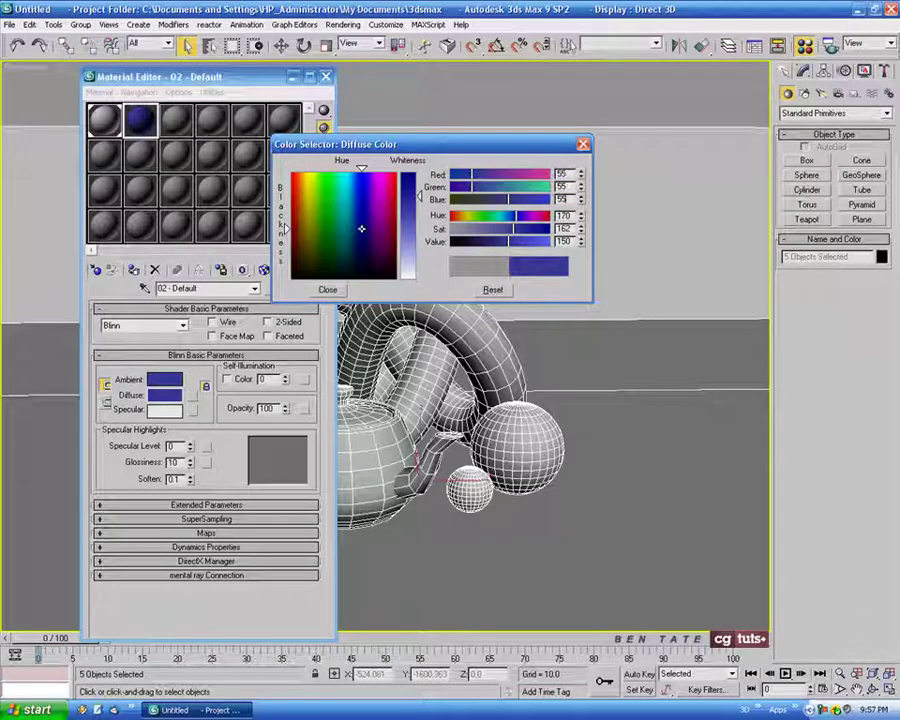
pyautogui.click(327, 289)
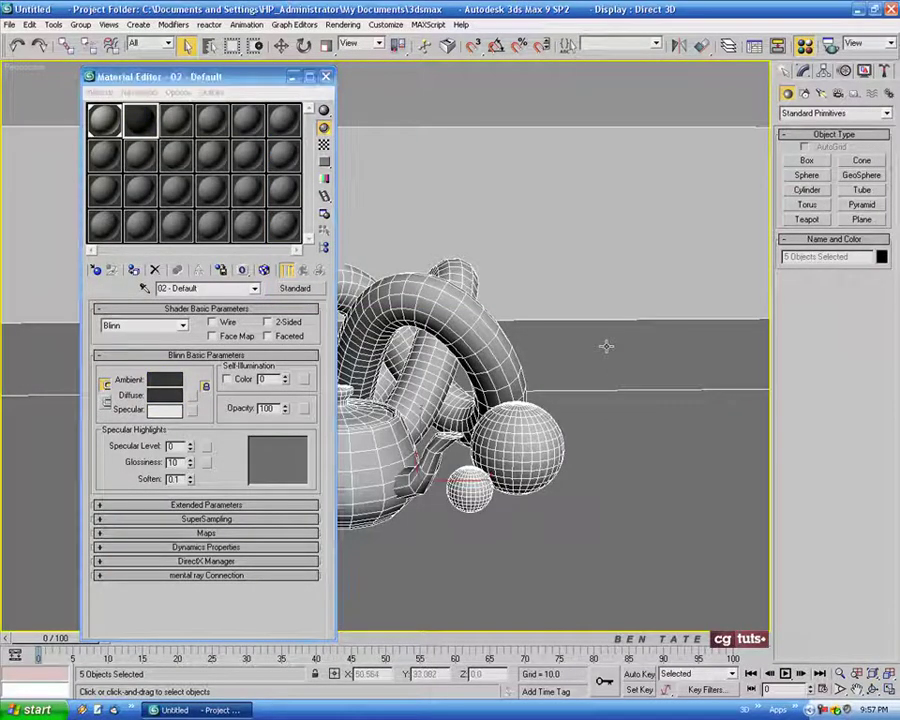
# Assign the dark gray 02 - Default material to the backdrop plane and close the Material Editor.
pyautogui.click(629, 422)
pyautogui.click(134, 270)
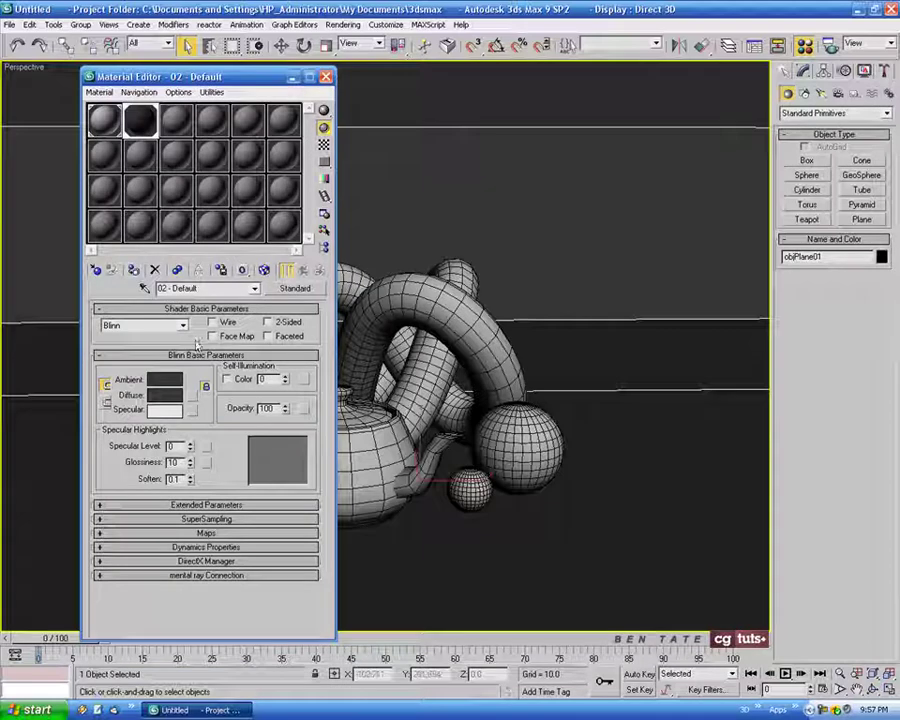
pyautogui.click(325, 77)
# Frame the teapot, torus knot and spheres closely in the perspective view and create a camera from that view.
pyautogui.keyDown('alt'); pyautogui.moveTo(480, 552); pyautogui.dragTo(460, 450, button='middle'); pyautogui.keyUp('alt')
pyautogui.keyDown('alt'); pyautogui.moveTo(486, 263); pyautogui.dragTo(508, 494, button='middle'); pyautogui.keyUp('alt')
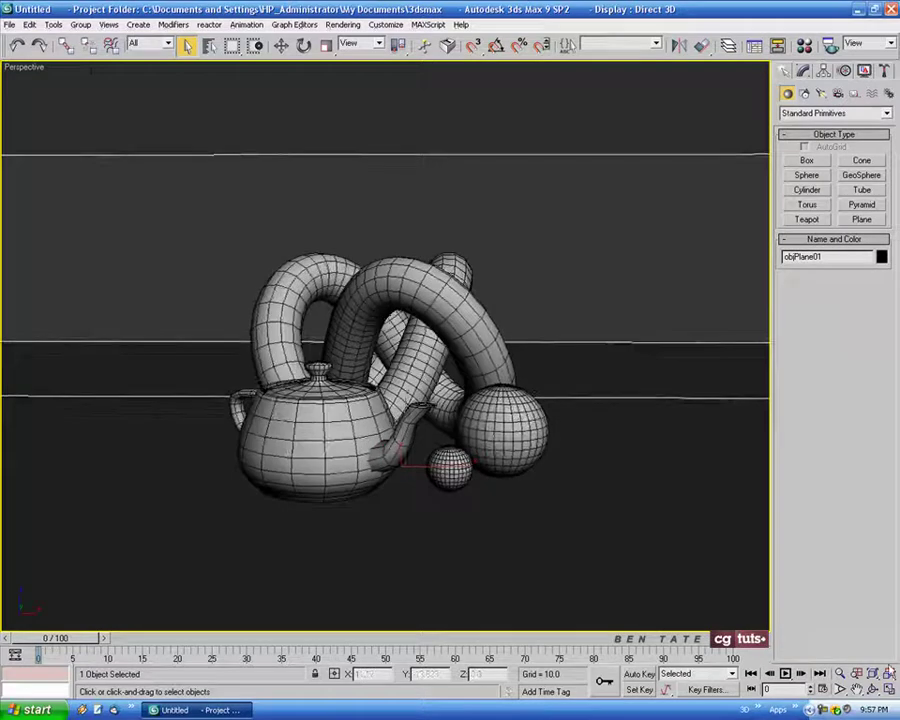
pyautogui.hotkey('alt', 'z')
pyautogui.moveTo(462, 523); pyautogui.dragTo(462, 420)
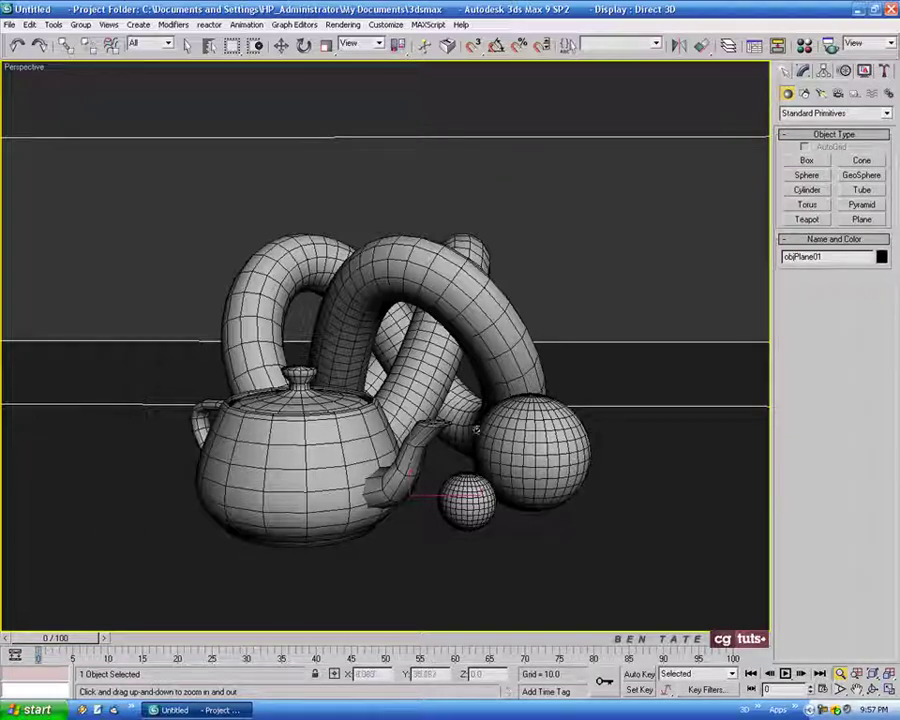
pyautogui.scroll(2, 331, 300)
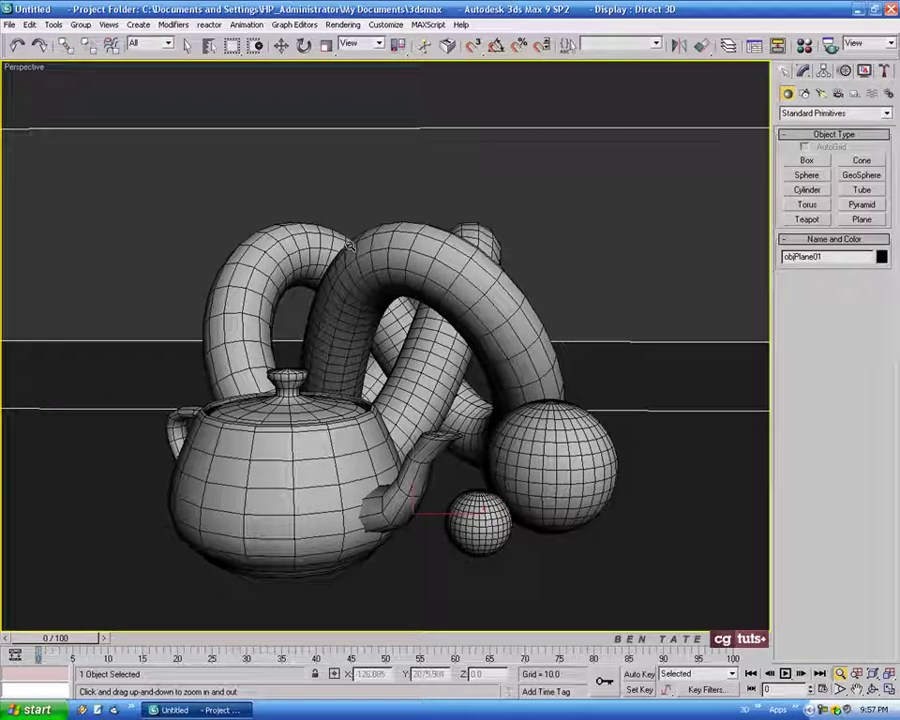
pyautogui.moveTo(425, 340)
pyautogui.mouseDown()
pyautogui.moveTo(429, 362)
pyautogui.moveTo(426, 326)
pyautogui.mouseUp()
pyautogui.moveTo(477, 413); pyautogui.dragTo(466, 388)
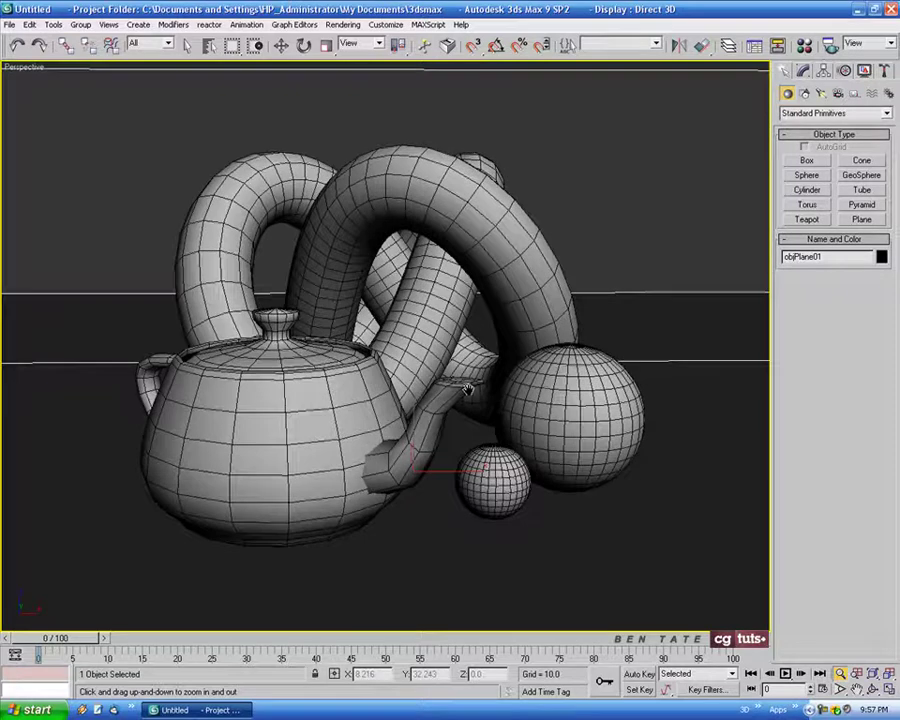
pyautogui.click(138, 25)
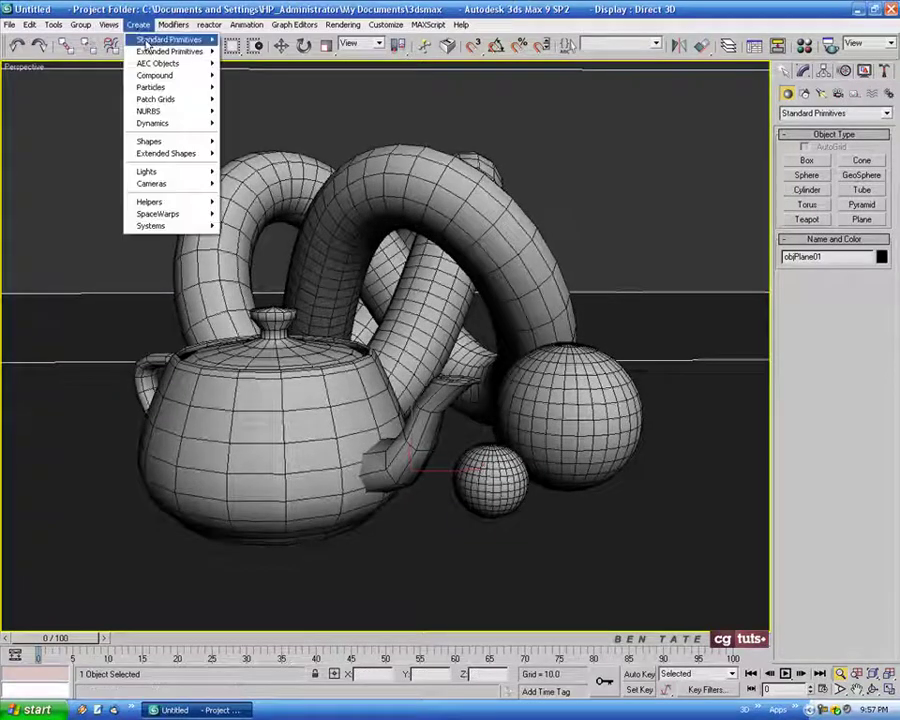
pyautogui.moveTo(176, 185)
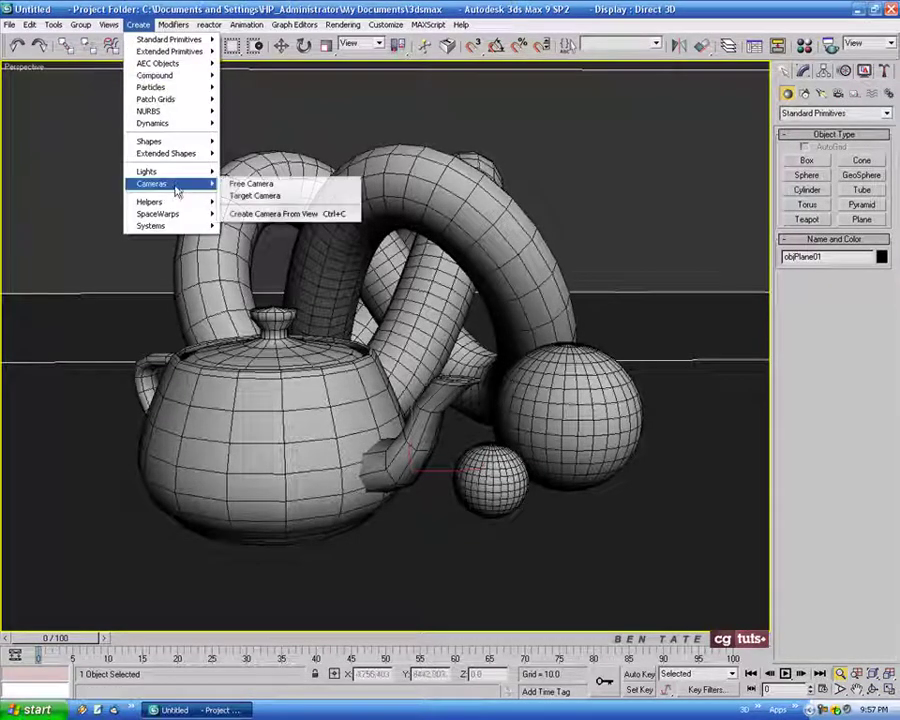
pyautogui.click(340, 215)
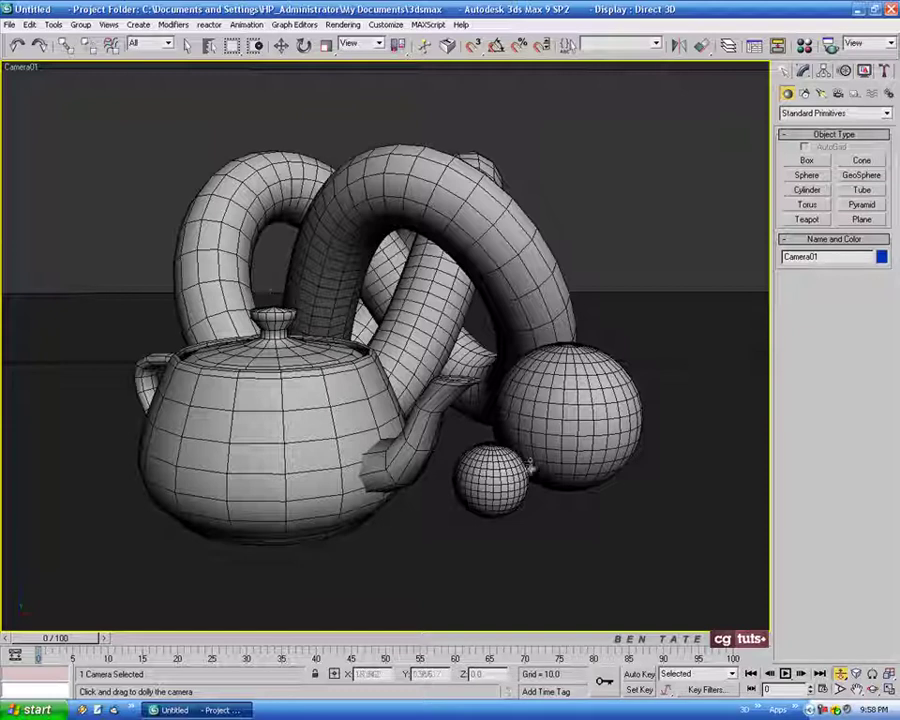
pyautogui.click(187, 45)
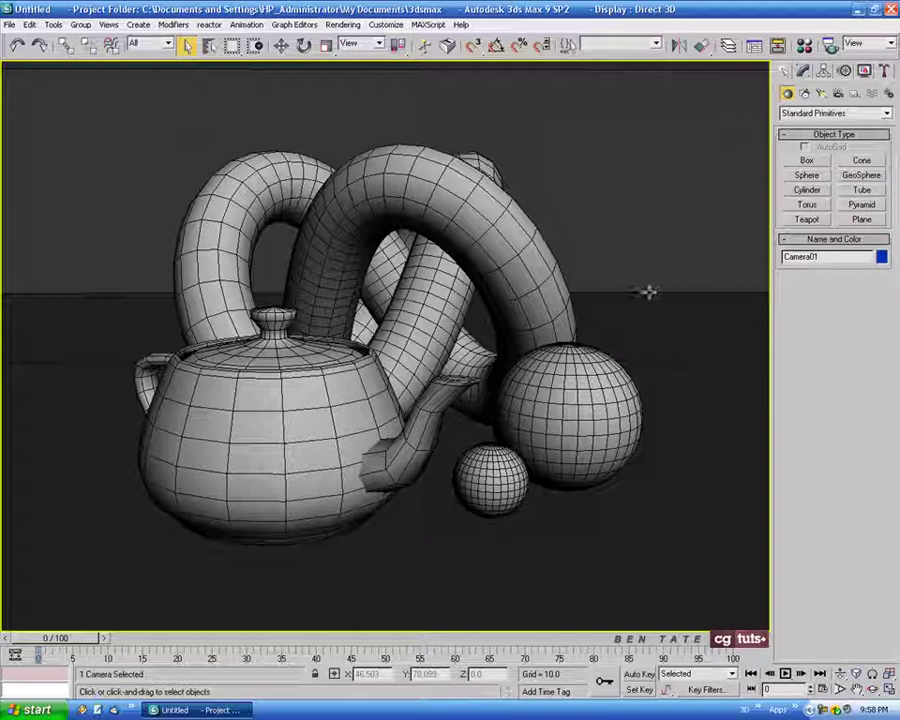
# Select all five scene objects in the Left viewport of the four-view layout and convert them to Editable Poly.
pyautogui.click(640, 252)
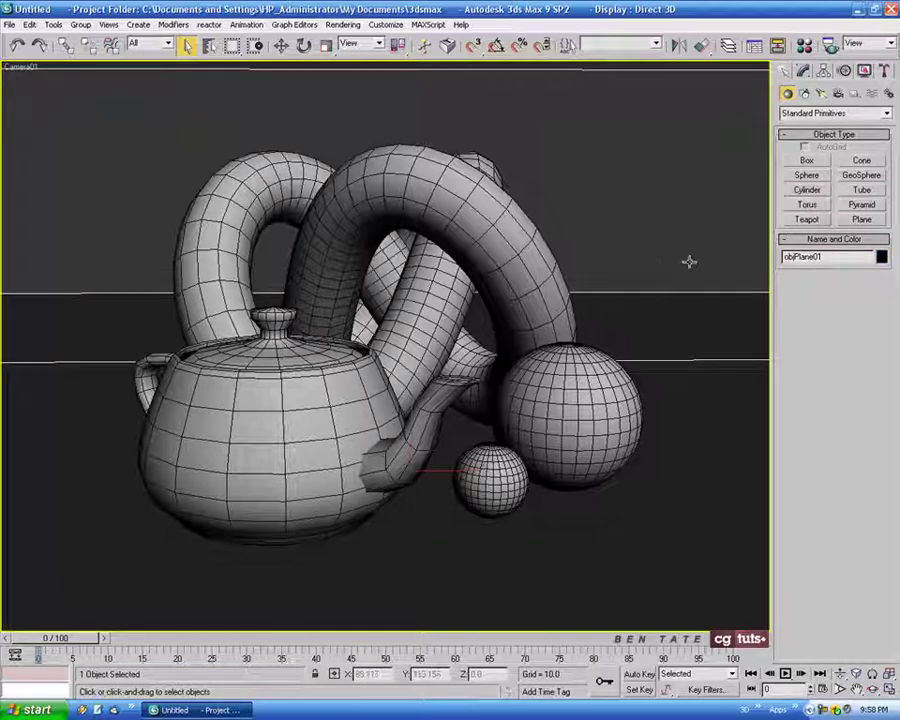
pyautogui.click(802, 72)
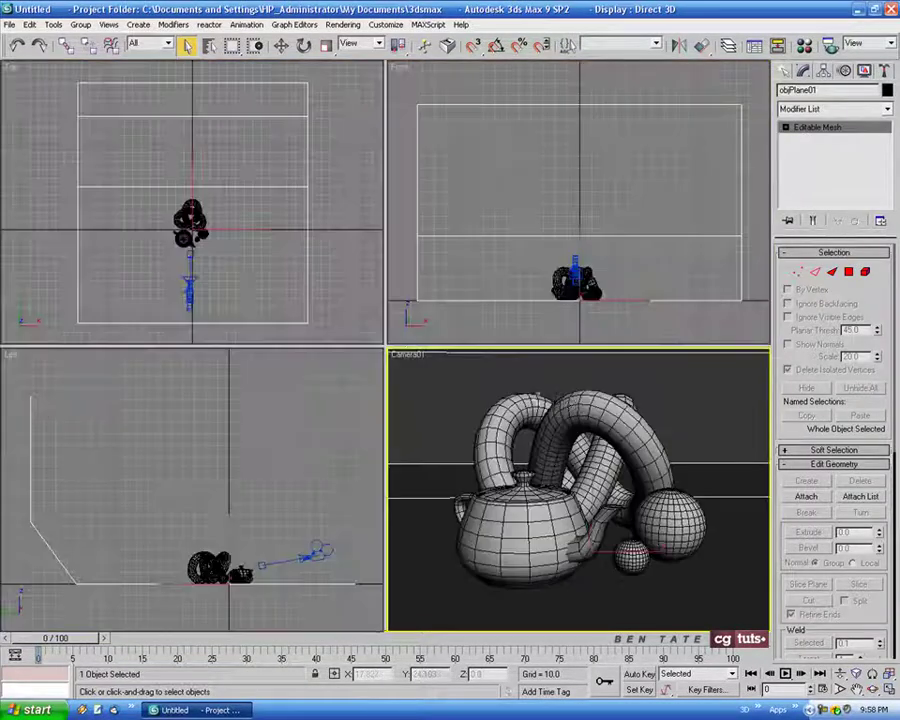
pyautogui.hotkey('alt', 'w')
pyautogui.rightClick(254, 472)
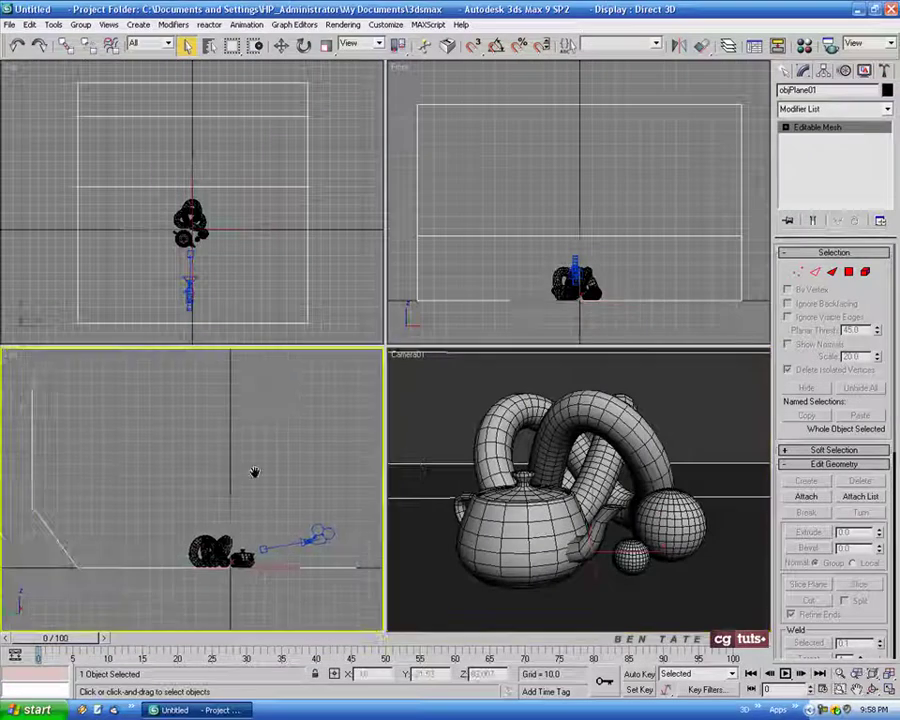
pyautogui.moveTo(175, 442); pyautogui.dragTo(251, 624)
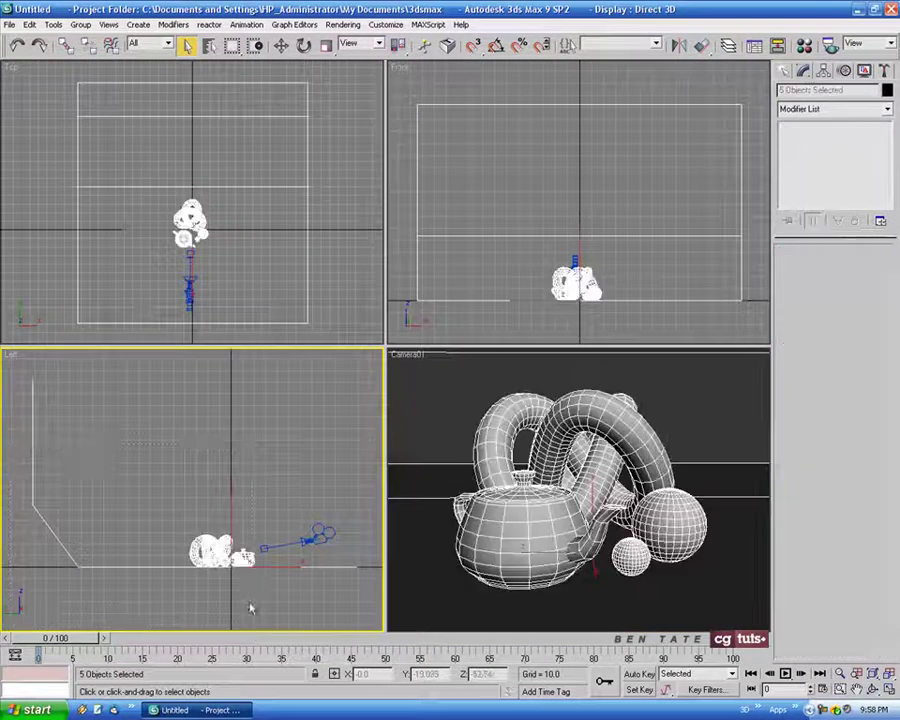
pyautogui.rightClick(234, 530)
pyautogui.moveTo(262, 648)
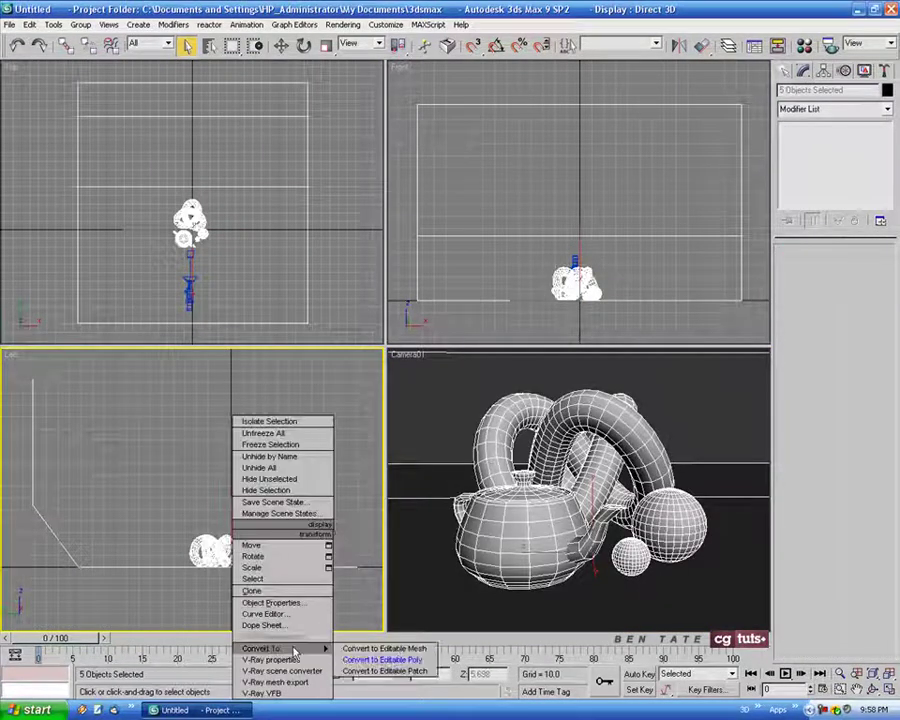
pyautogui.click(381, 662)
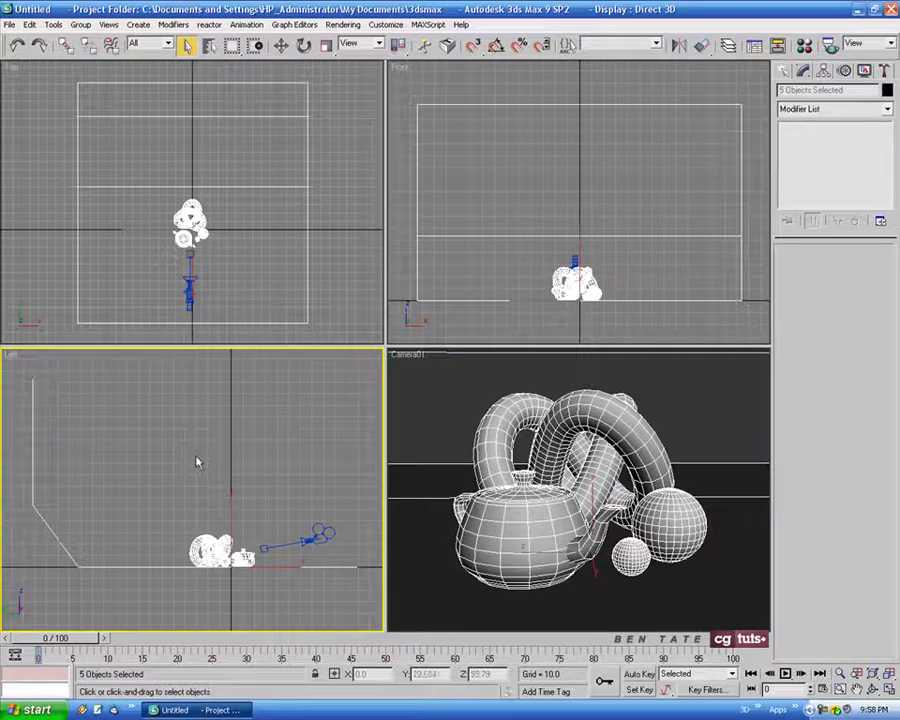
# Apply a TurboSmooth modifier to the backdrop plane with 2 iterations and Isoline Display enabled.
pyautogui.click(170, 476)
pyautogui.moveTo(43, 457); pyautogui.dragTo(28, 462)
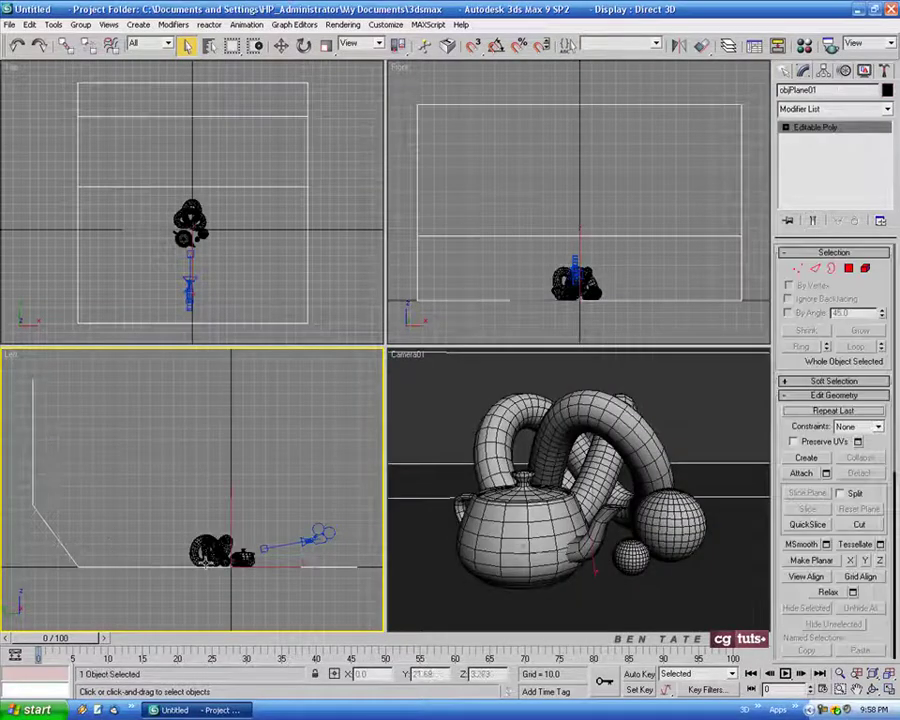
pyautogui.click(886, 109)
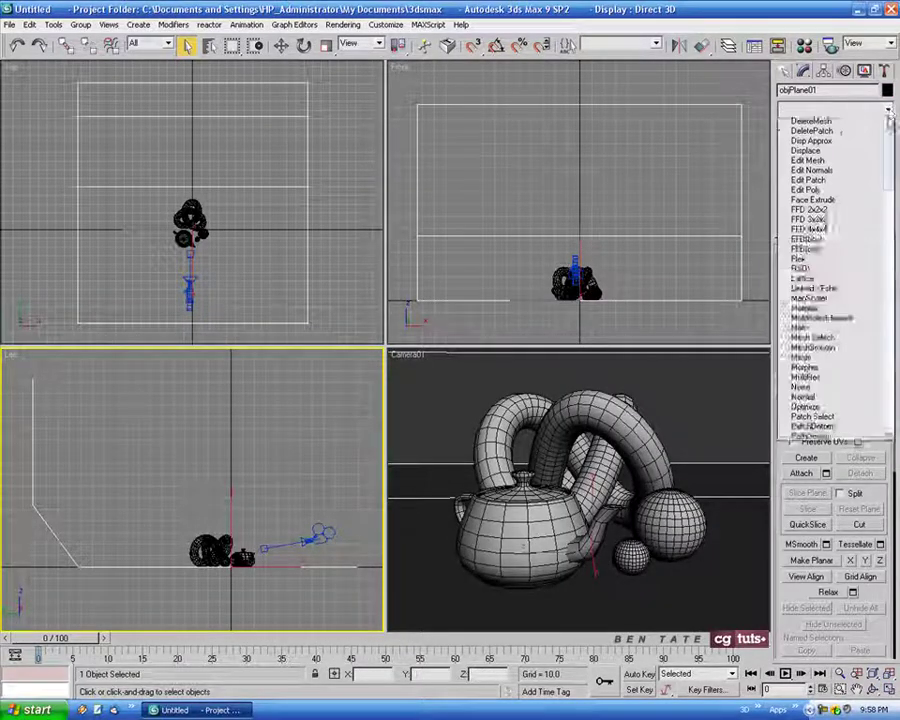
pyautogui.scroll(-15, 889, 534)
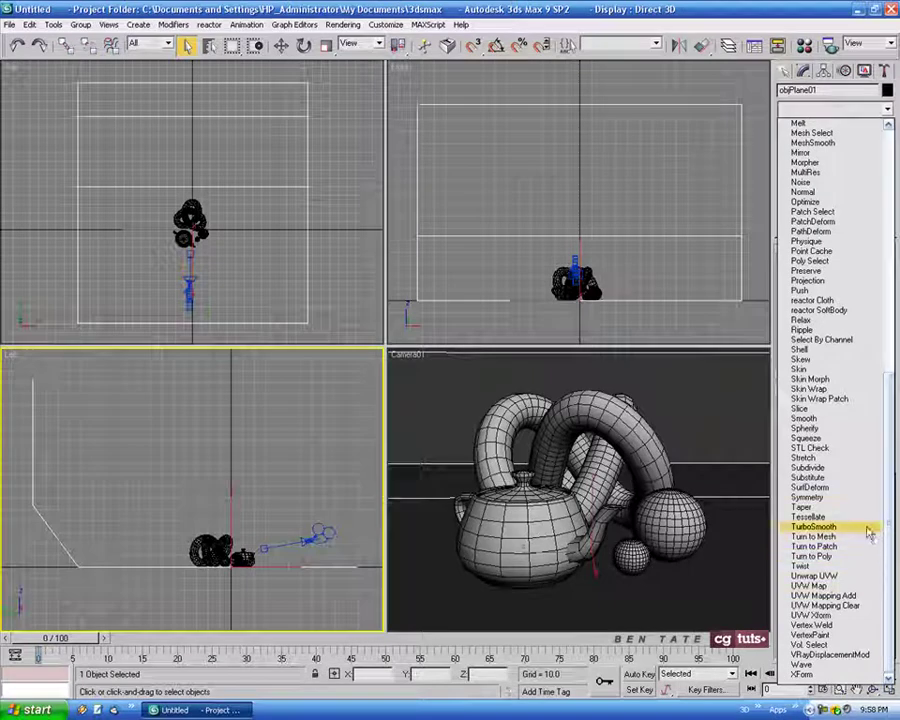
pyautogui.click(814, 527)
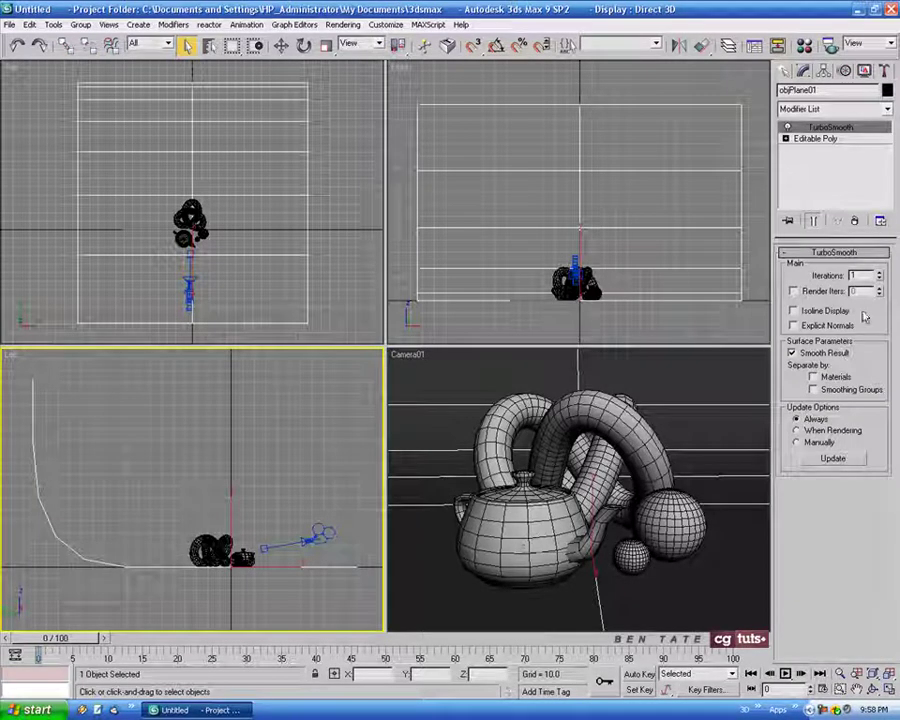
pyautogui.click(879, 272)
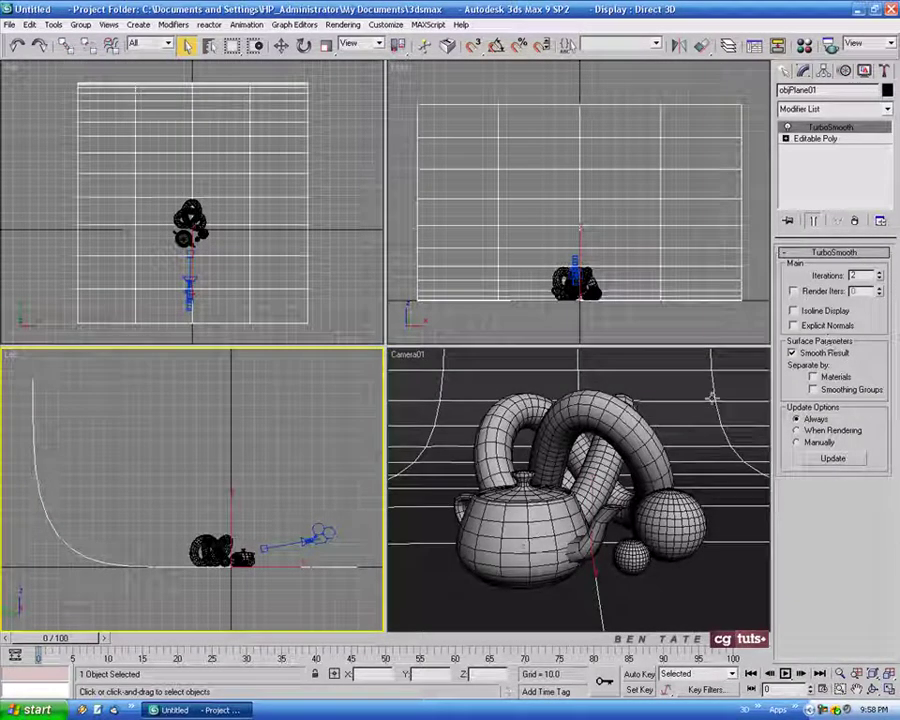
pyautogui.click(806, 315)
# Examine the backdrop's control vertices in the maximized Left view with the end result shown, selecting the two floor vertices, and return to TurboSmooth.
pyautogui.moveTo(272, 565); pyautogui.dragTo(287, 557, button='middle')
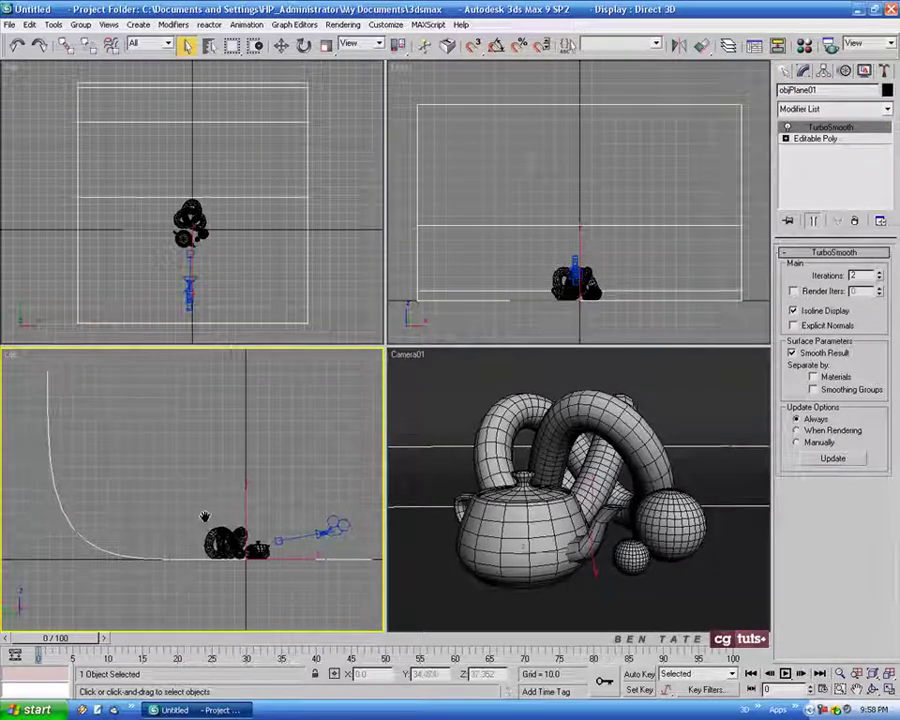
pyautogui.hotkey('alt', 'w')
pyautogui.keyDown('alt'); pyautogui.moveTo(354, 595); pyautogui.dragTo(254, 497, button='middle'); pyautogui.keyUp('alt')
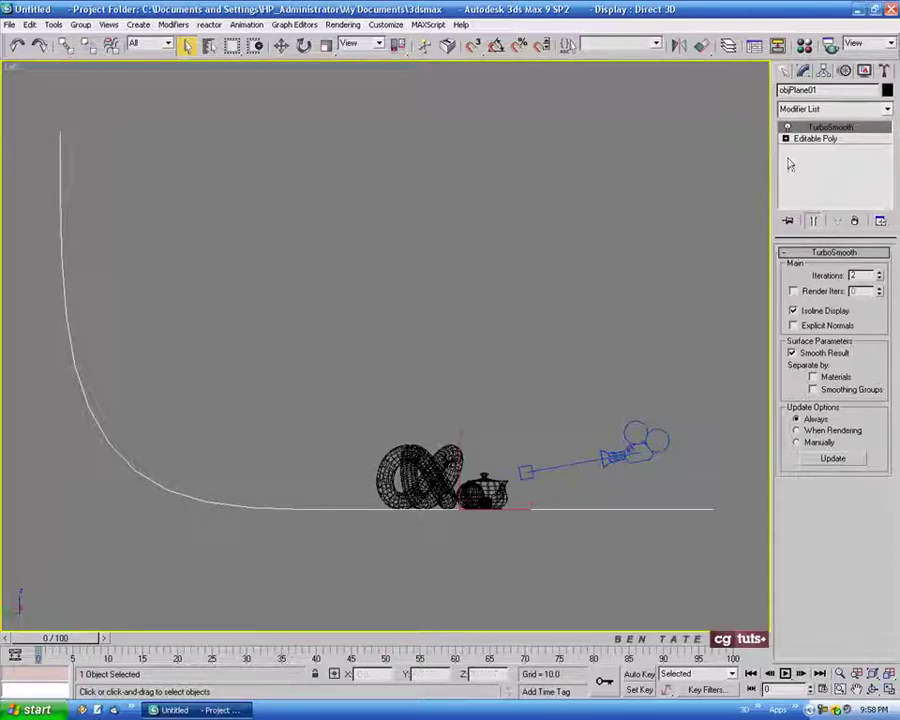
pyautogui.click(822, 139)
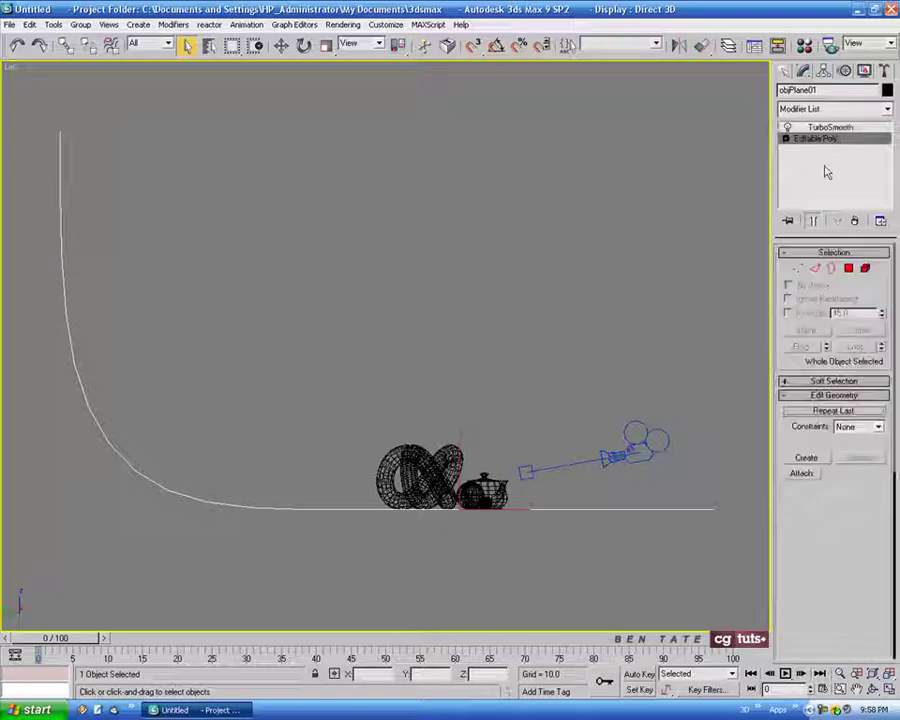
pyautogui.press('1')
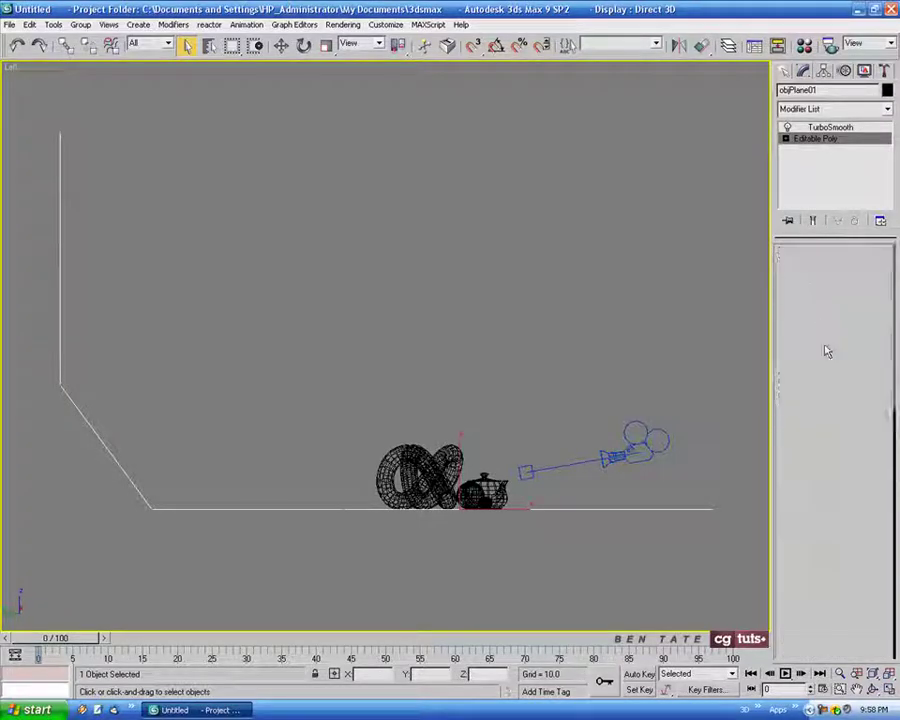
pyautogui.click(813, 221)
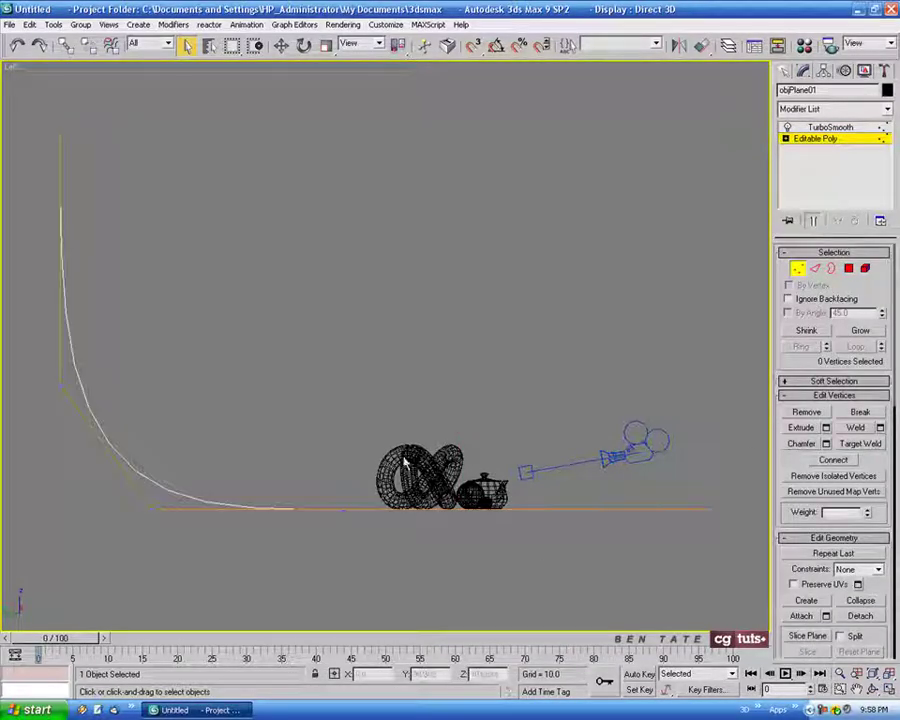
pyautogui.click(282, 45)
pyautogui.moveTo(304, 480); pyautogui.dragTo(386, 516)
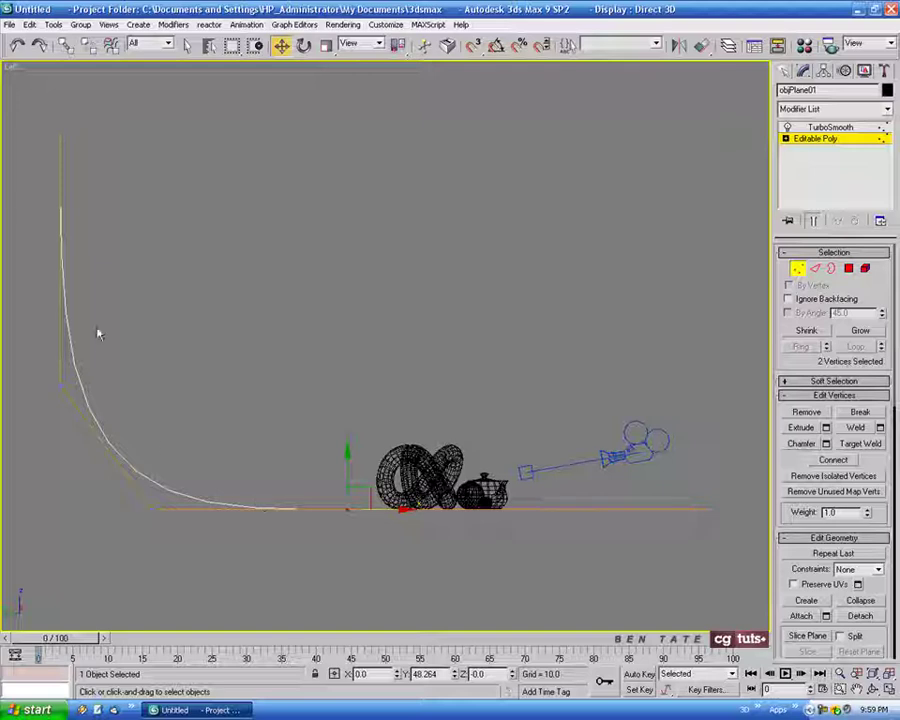
pyautogui.click(797, 269)
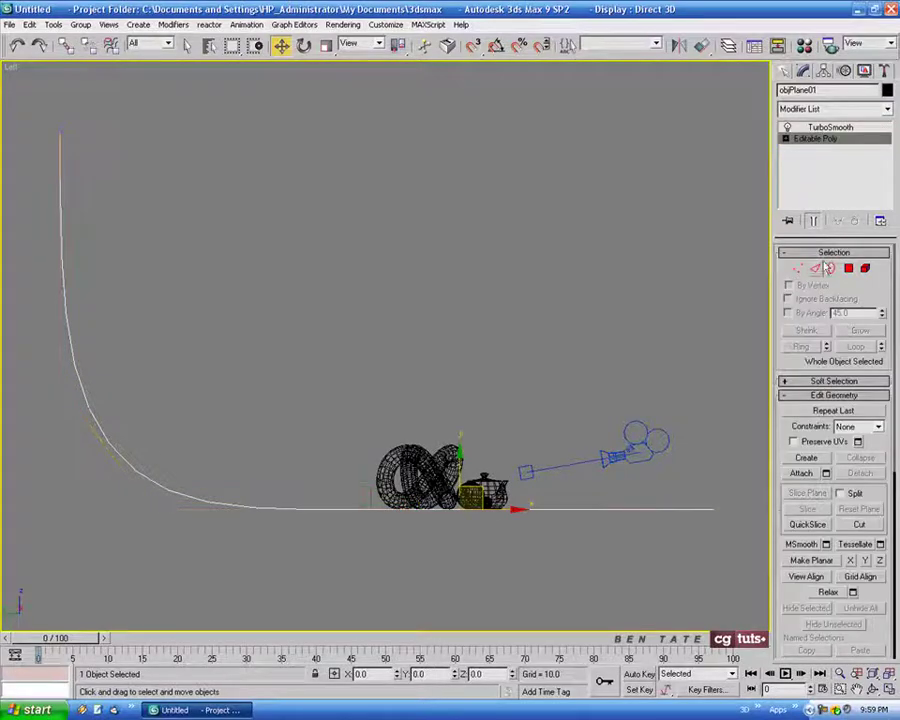
pyautogui.click(828, 128)
# Maximize the Camera01 viewport and preview the scene without edged faces before showing them again.
pyautogui.hotkey('alt', 'w')
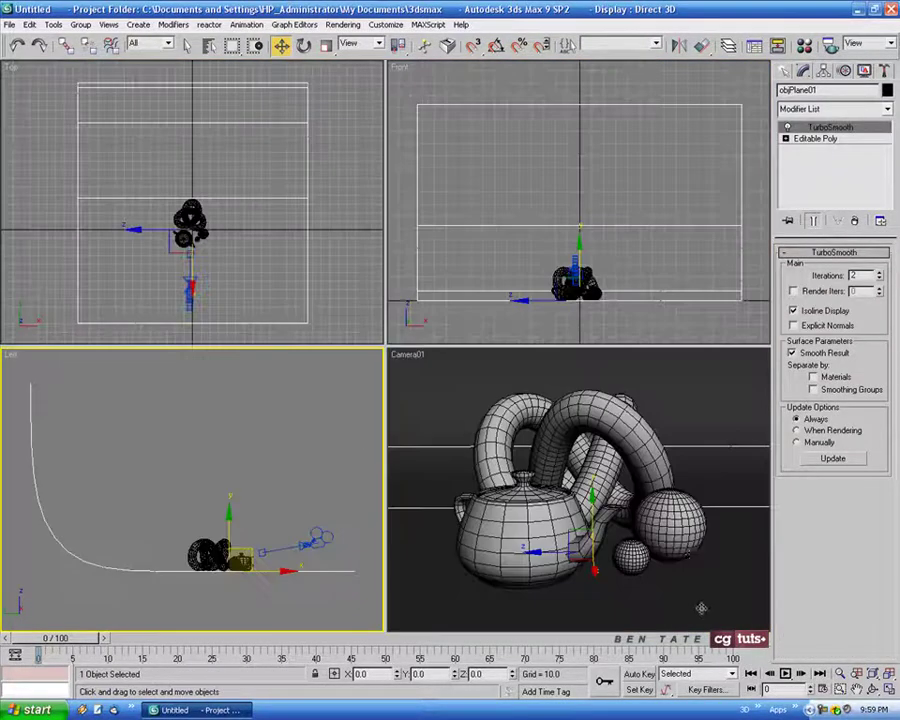
pyautogui.rightClick(690, 551)
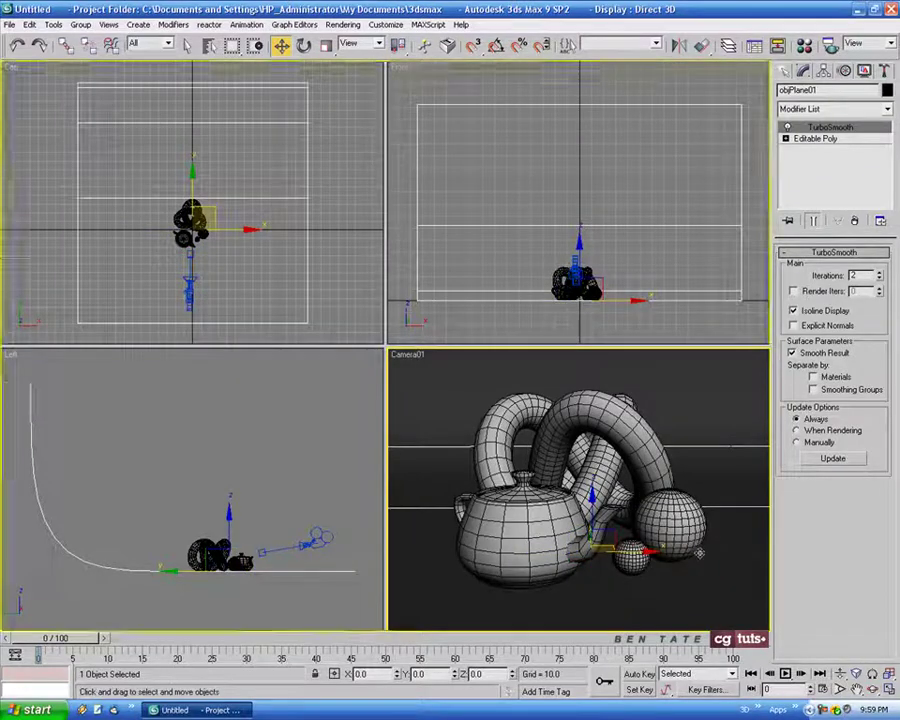
pyautogui.hotkey('alt', 'w')
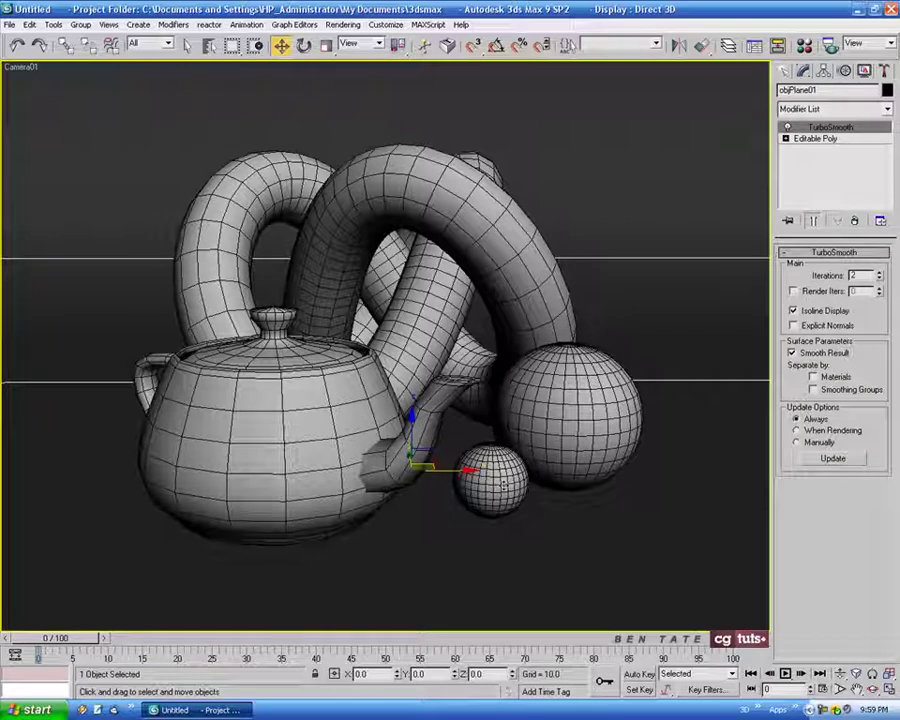
pyautogui.press('F4')
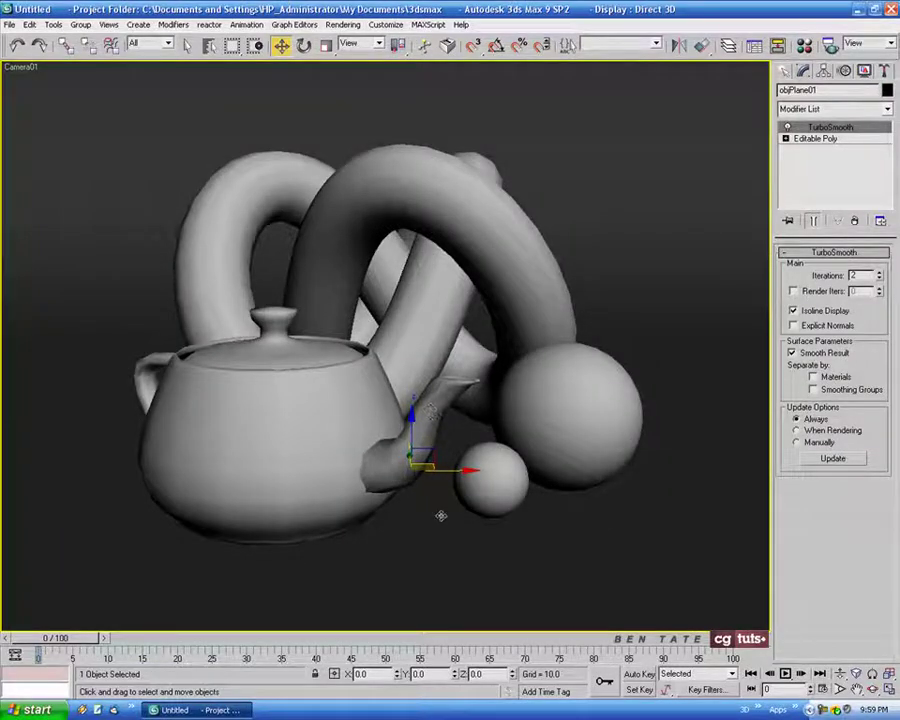
pyautogui.press('F4')
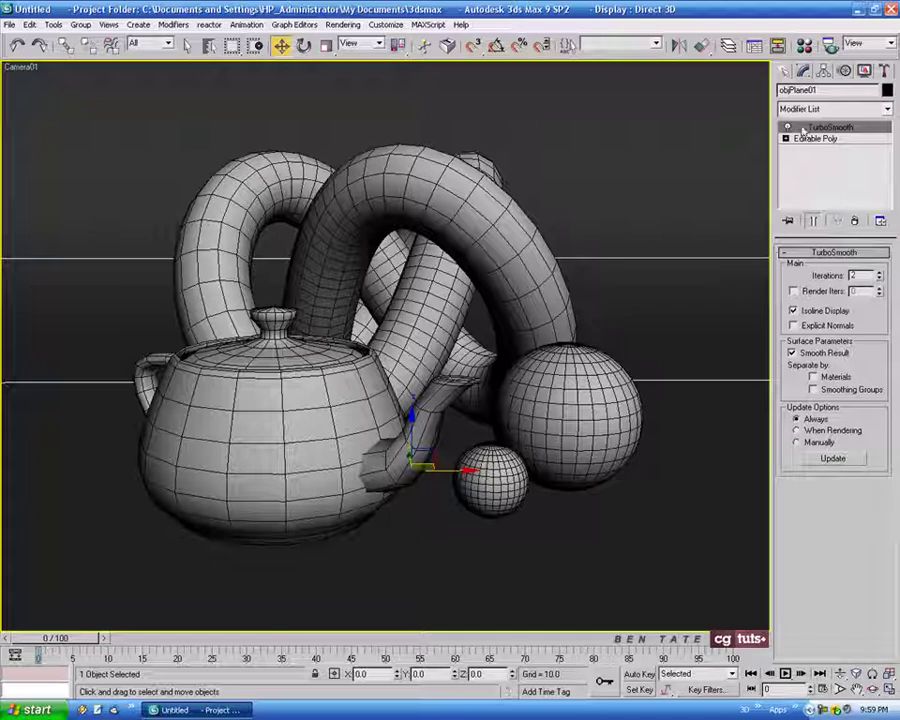
# Copy the backdrop plane's TurboSmooth modifier and paste it onto the torus knot.
pyautogui.rightClick(831, 129)
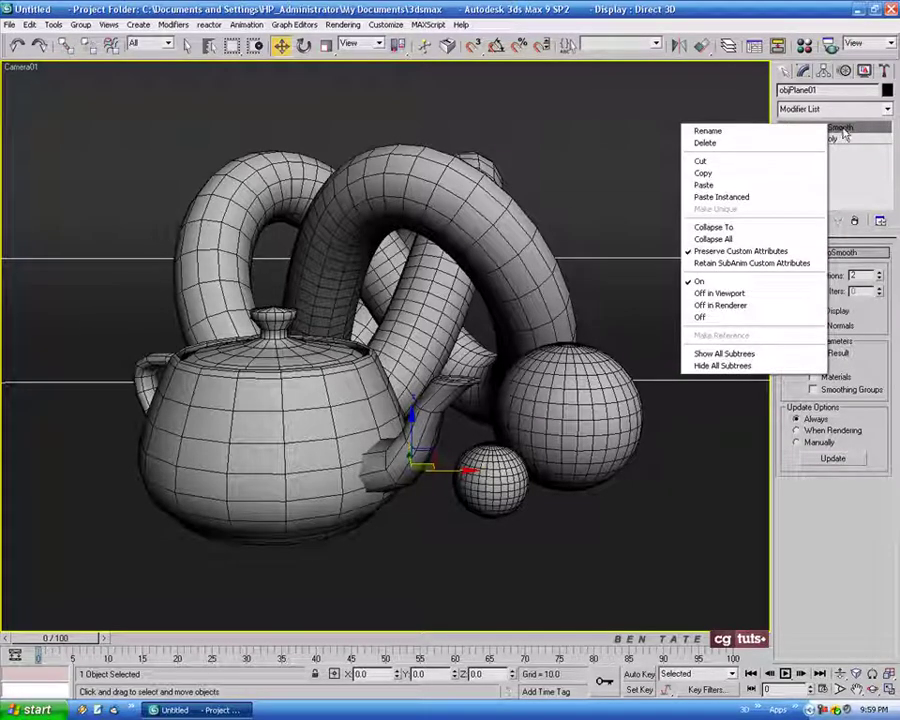
pyautogui.click(779, 174)
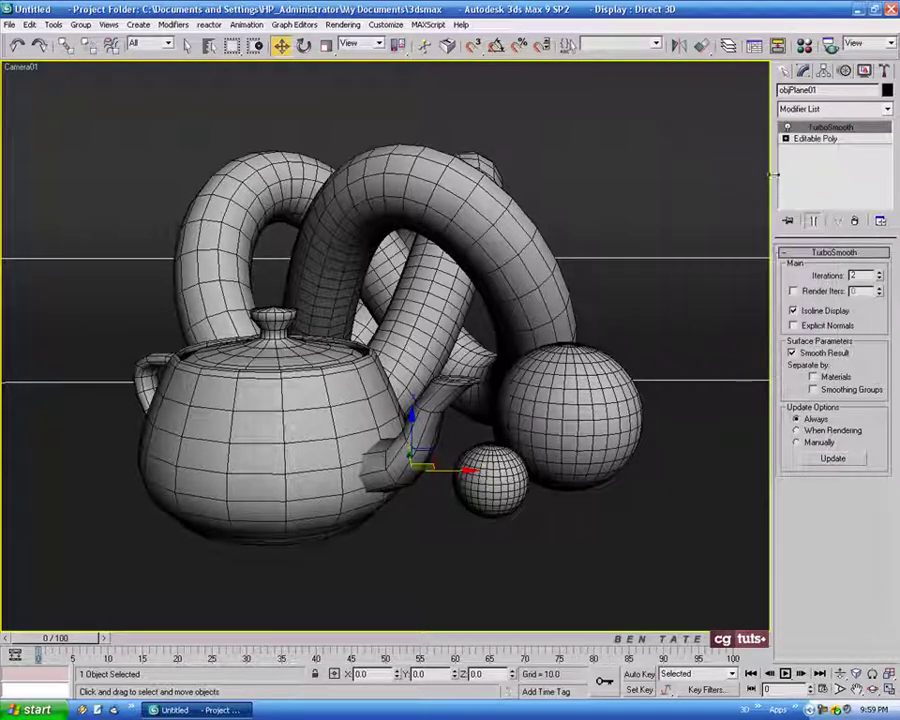
pyautogui.click(392, 185)
pyautogui.hotkey('ctrl', 'z')
pyautogui.hotkey('ctrl', 'y')
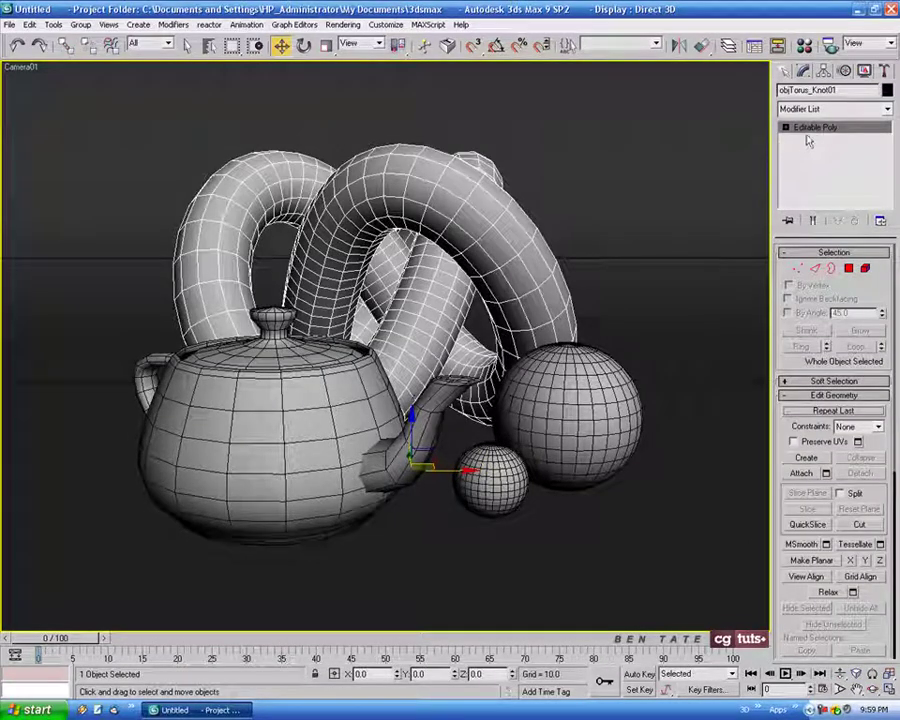
pyautogui.rightClick(811, 137)
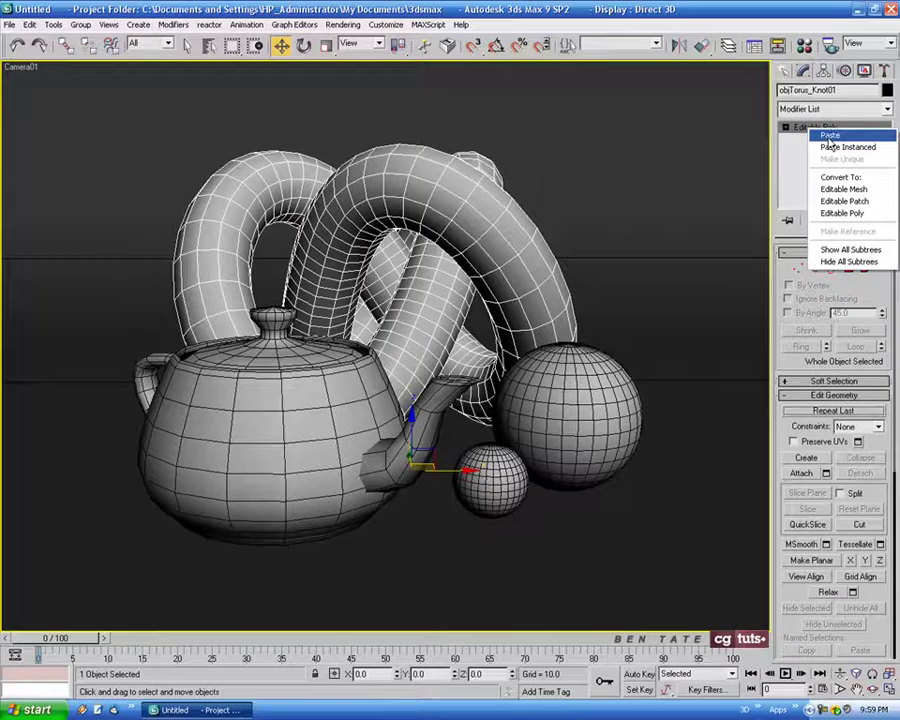
pyautogui.click(818, 134)
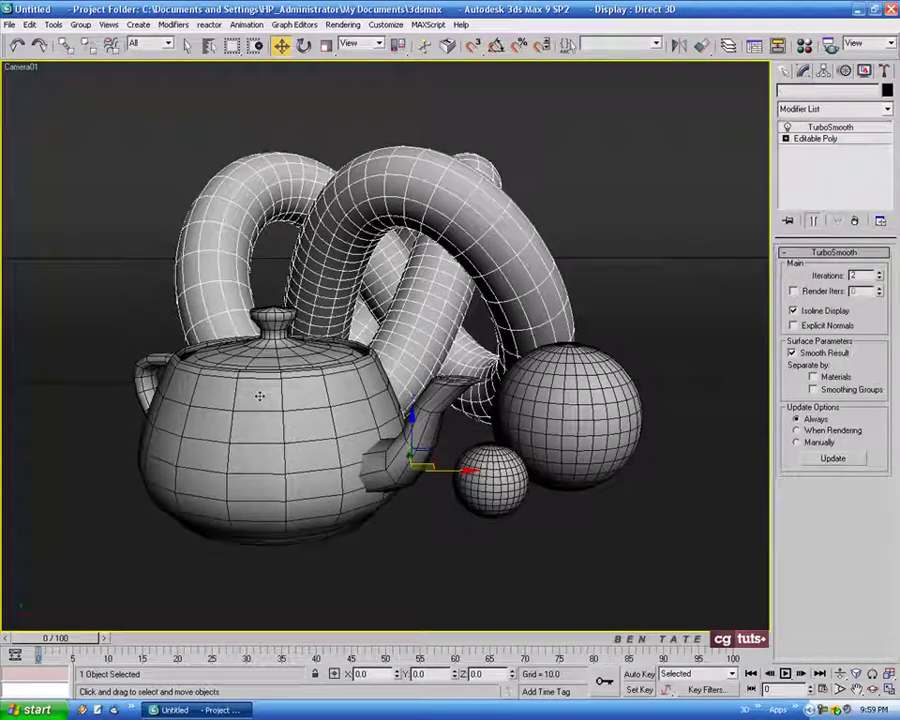
# Paste the copied TurboSmooth modifier onto the teapot, the small sphere and the large sphere.
pyautogui.click(257, 452)
pyautogui.rightClick(827, 134)
pyautogui.click(752, 132)
pyautogui.click(490, 480)
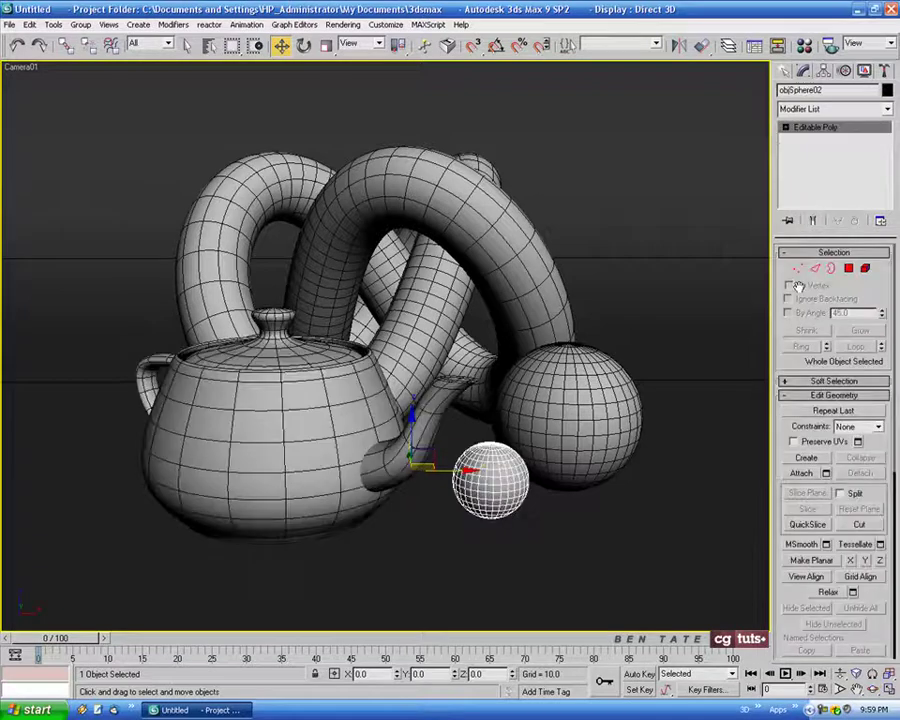
pyautogui.rightClick(815, 127)
pyautogui.click(755, 132)
pyautogui.click(598, 390)
pyautogui.rightClick(815, 127)
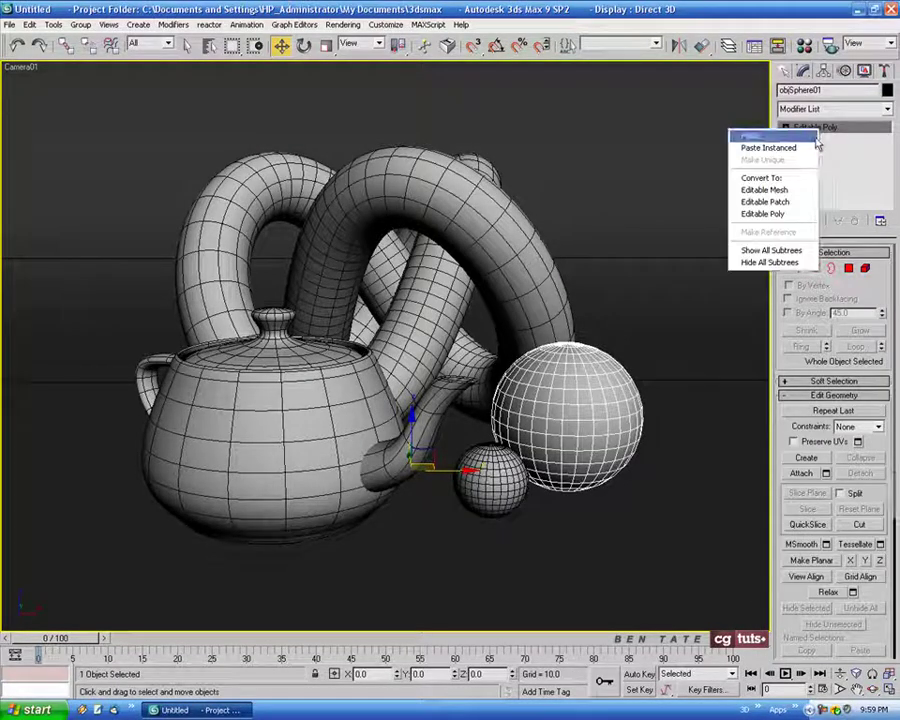
pyautogui.click(752, 135)
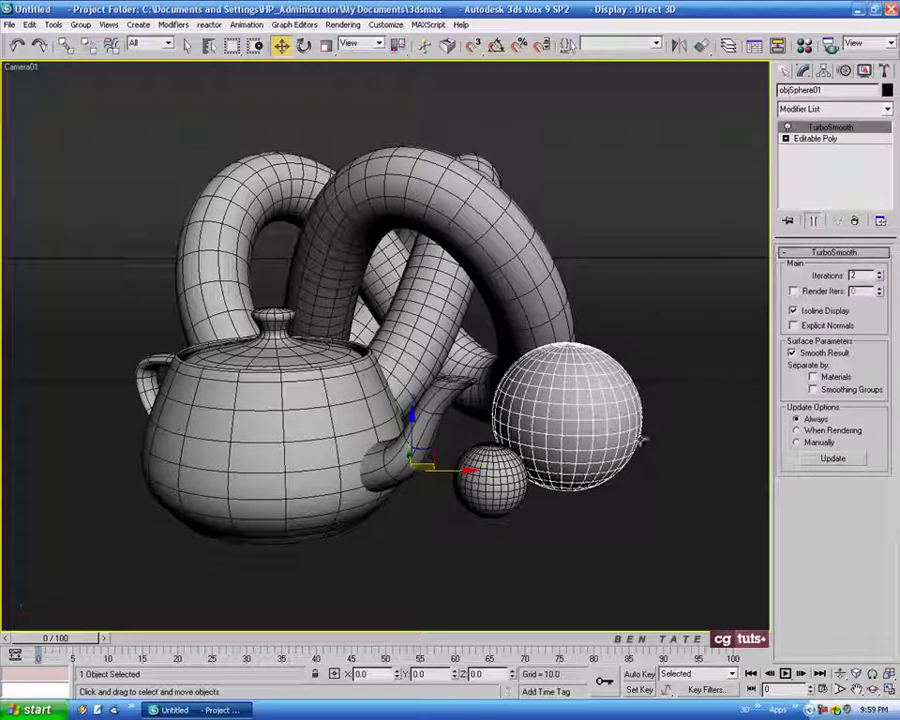
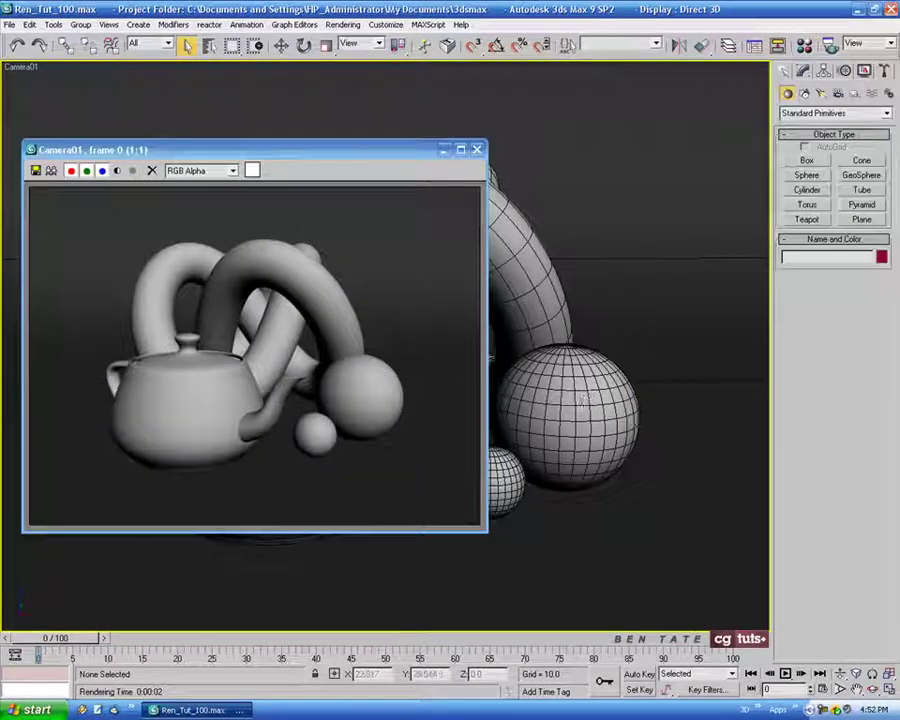
# Clone the Camera01 render for comparison, minimize the clone and close the original render window.
pyautogui.moveTo(358, 155); pyautogui.dragTo(456, 157)
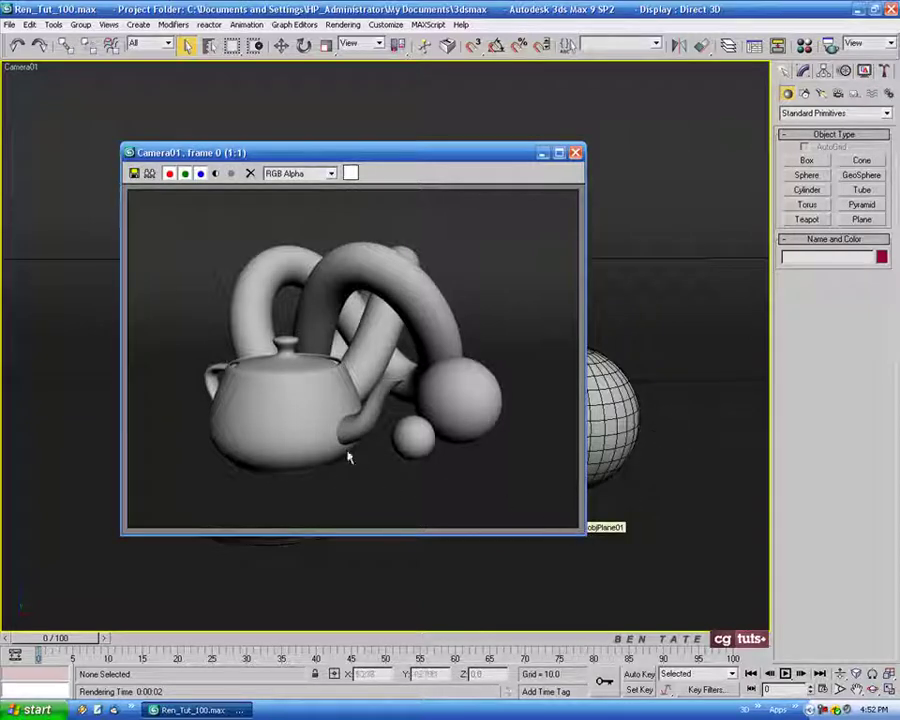
pyautogui.moveTo(439, 157); pyautogui.dragTo(463, 145)
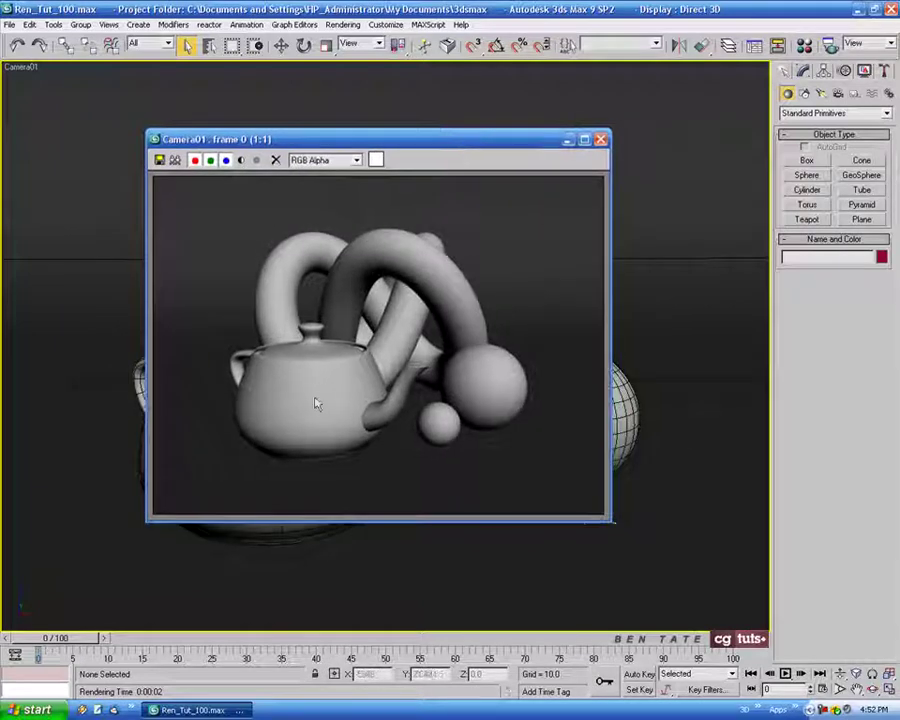
pyautogui.click(175, 160)
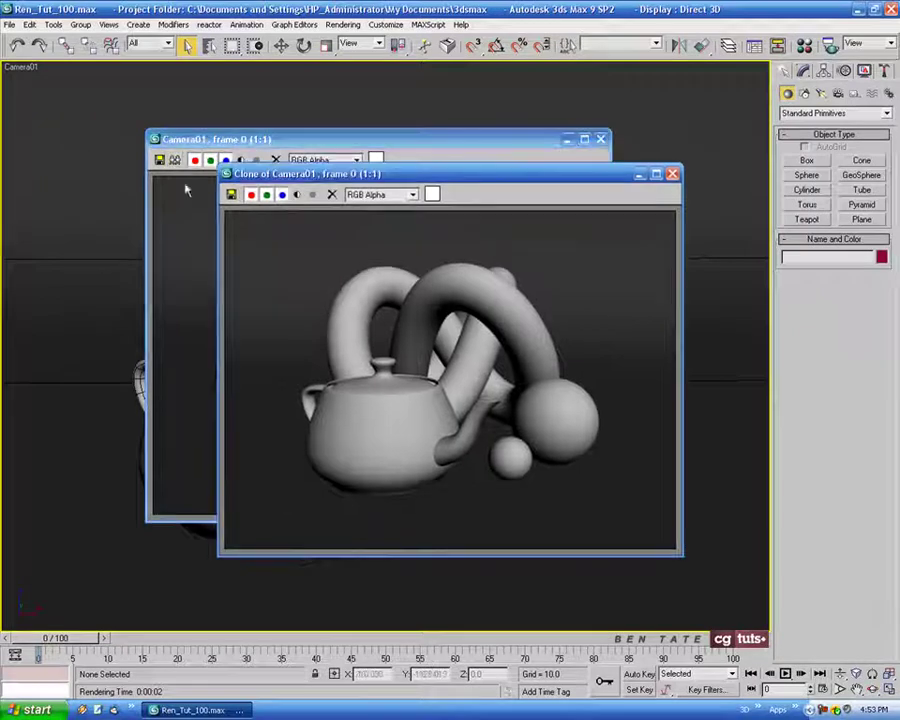
pyautogui.moveTo(410, 182); pyautogui.dragTo(358, 204)
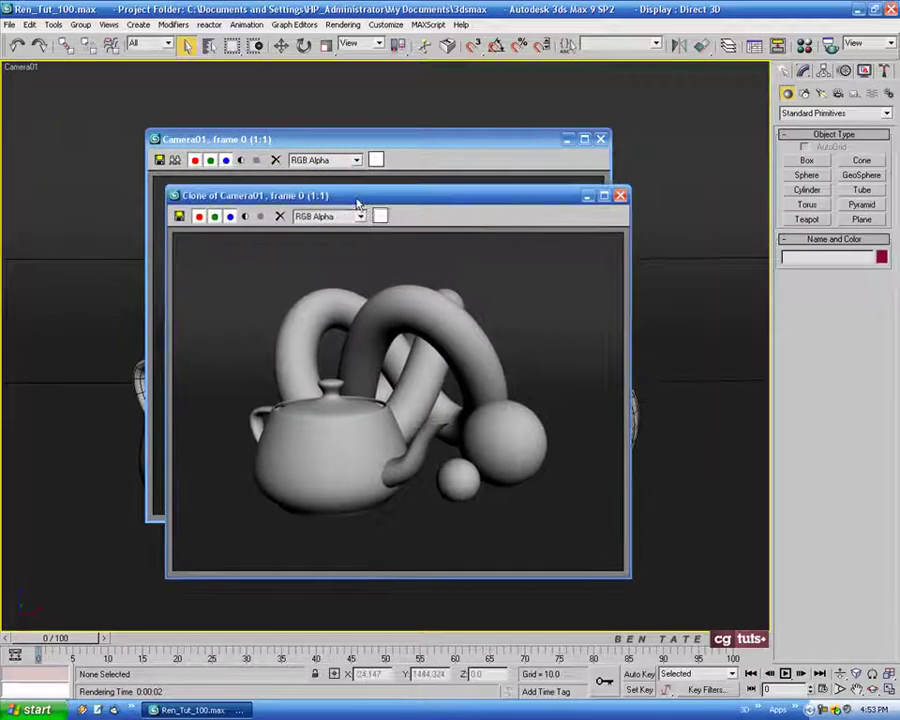
pyautogui.click(587, 195)
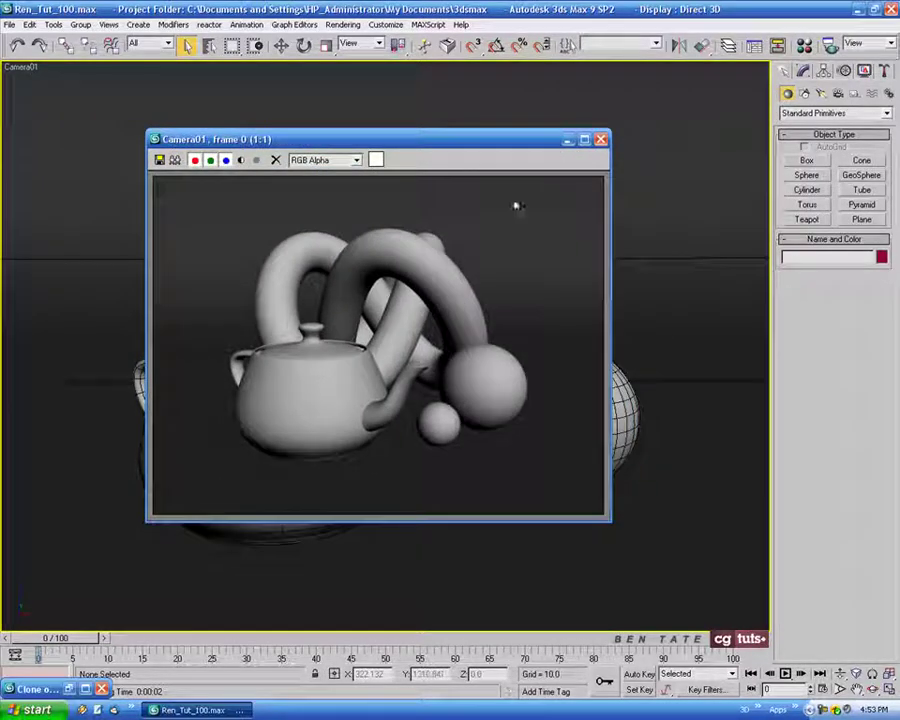
pyautogui.click(600, 139)
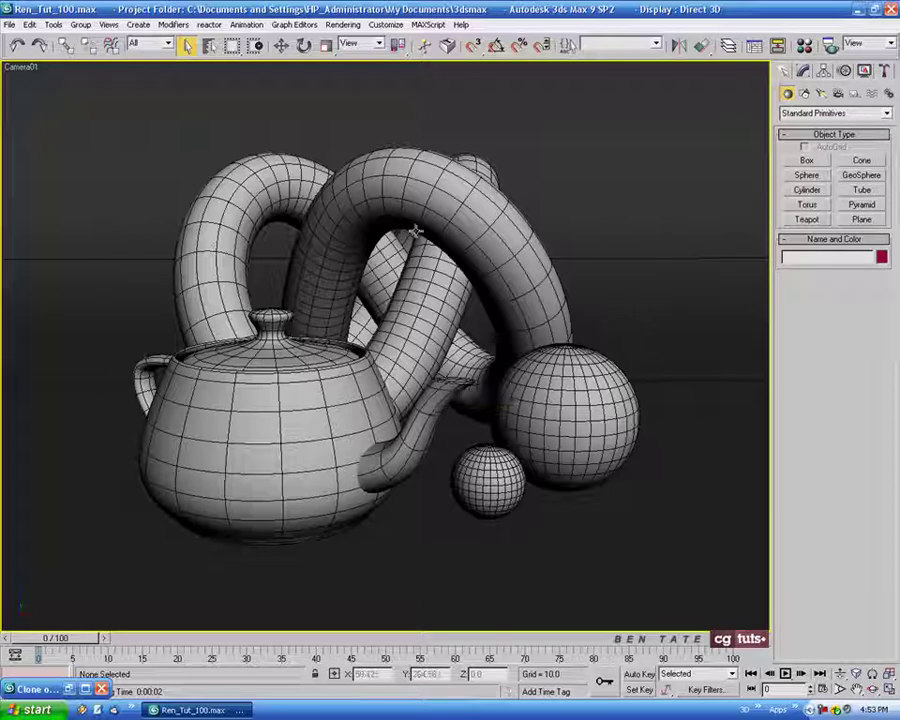
# Set the scene's advanced lighting plug-in to Light Tracer in the Render Scene settings.
pyautogui.click(342, 25)
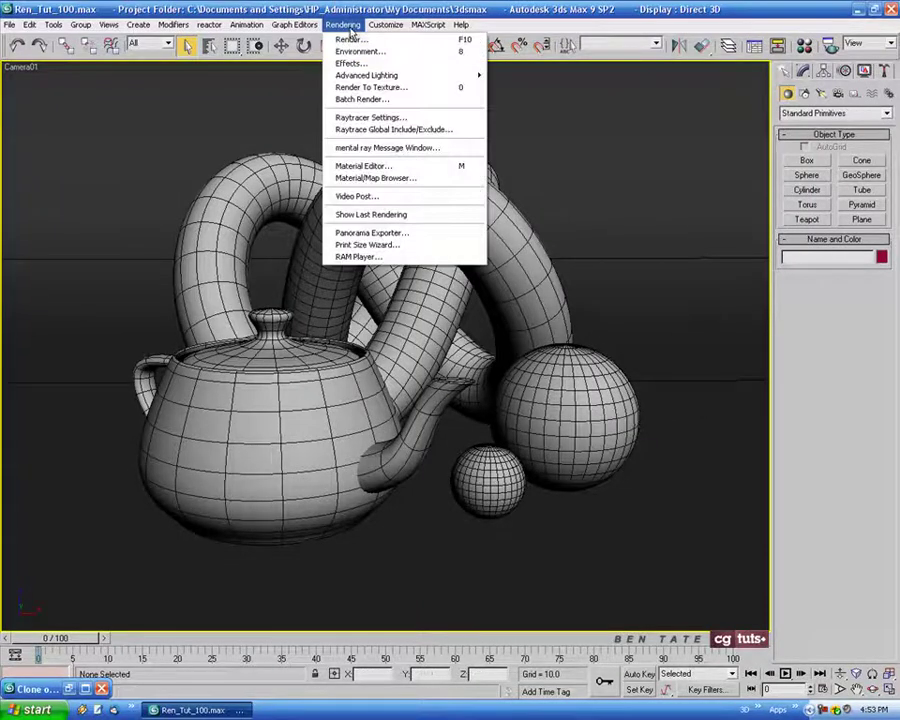
pyautogui.click(349, 40)
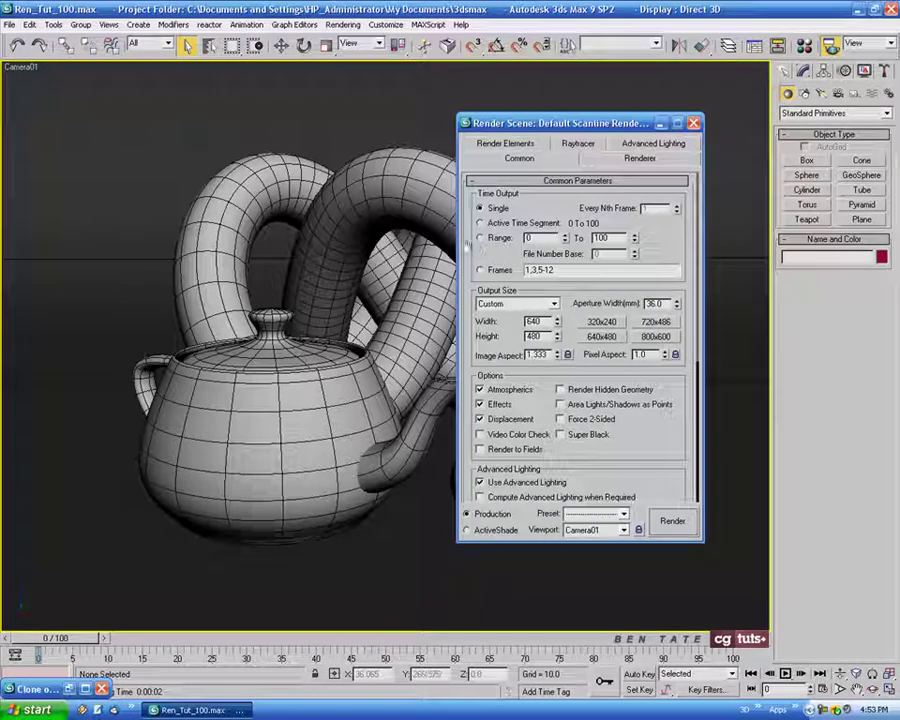
pyautogui.moveTo(567, 123); pyautogui.dragTo(398, 124)
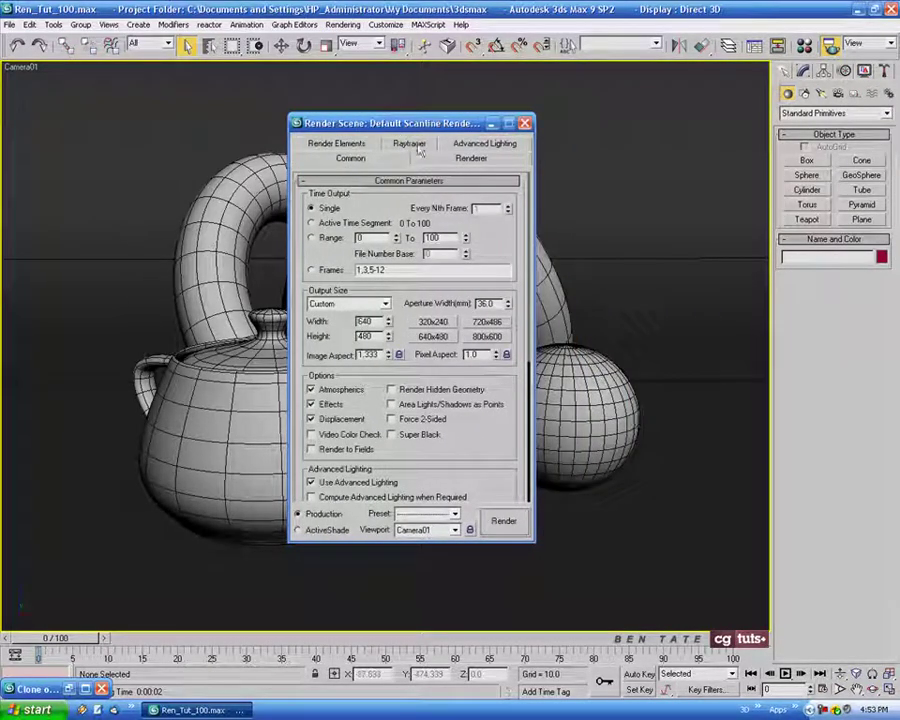
pyautogui.click(485, 145)
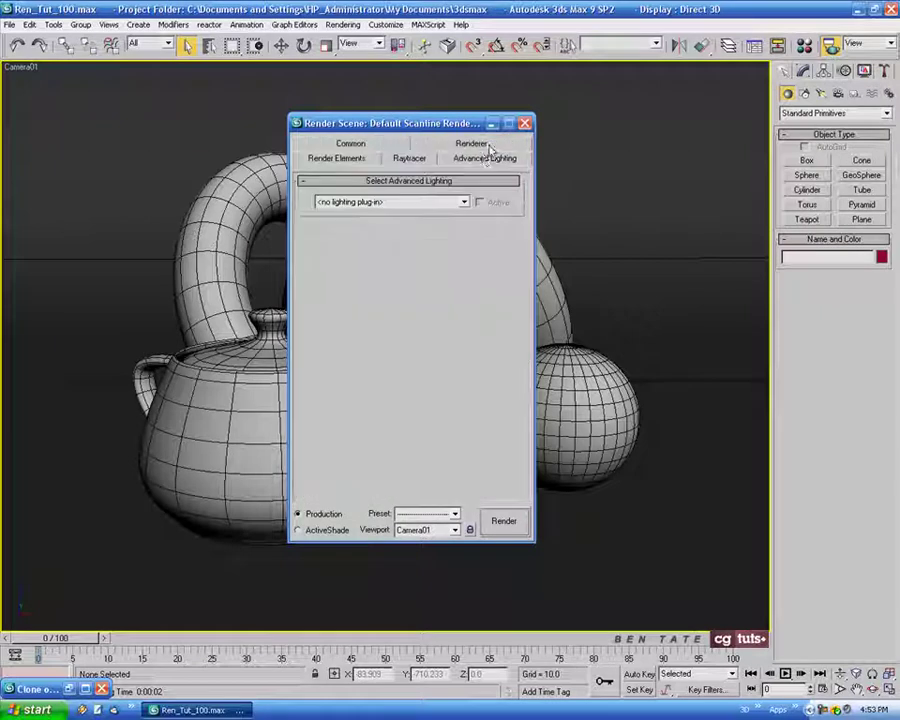
pyautogui.click(464, 203)
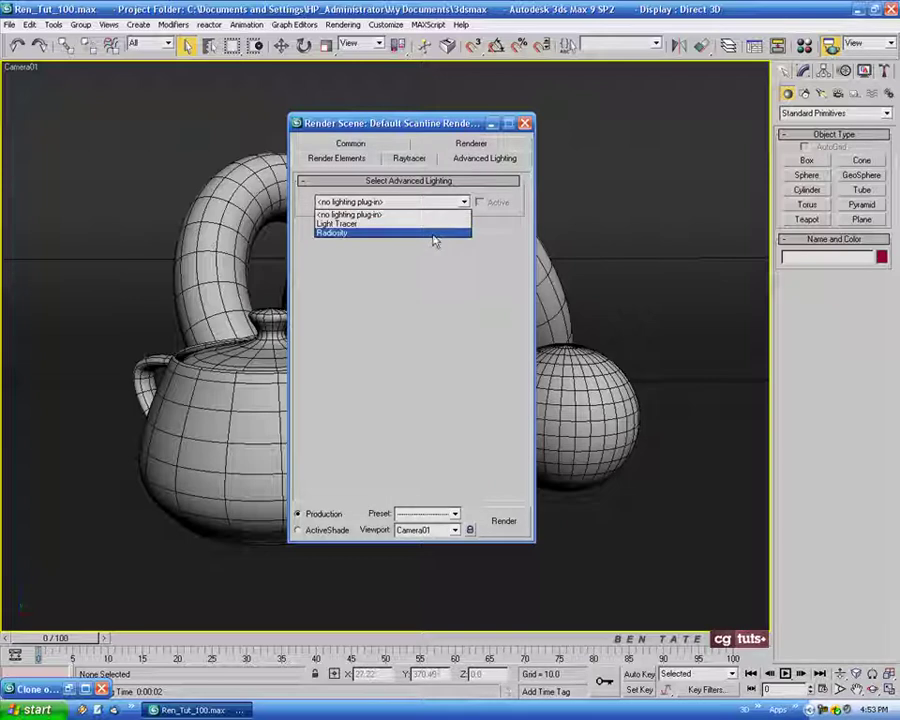
pyautogui.click(367, 225)
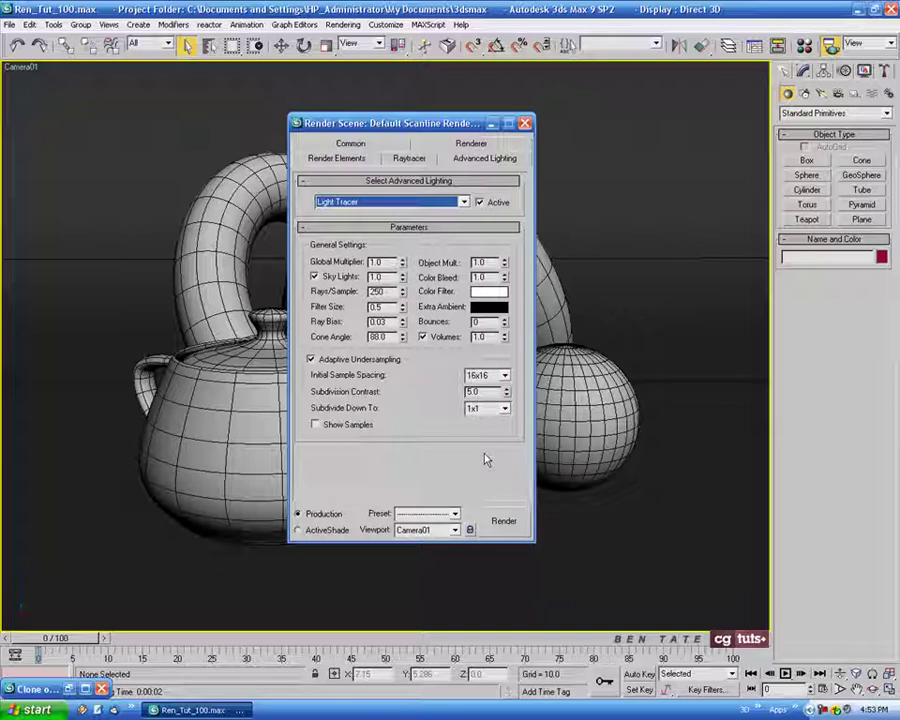
# Test-render Camera01 with Light Tracer active, and close the rendered frame and the render settings.
pyautogui.click(508, 526)
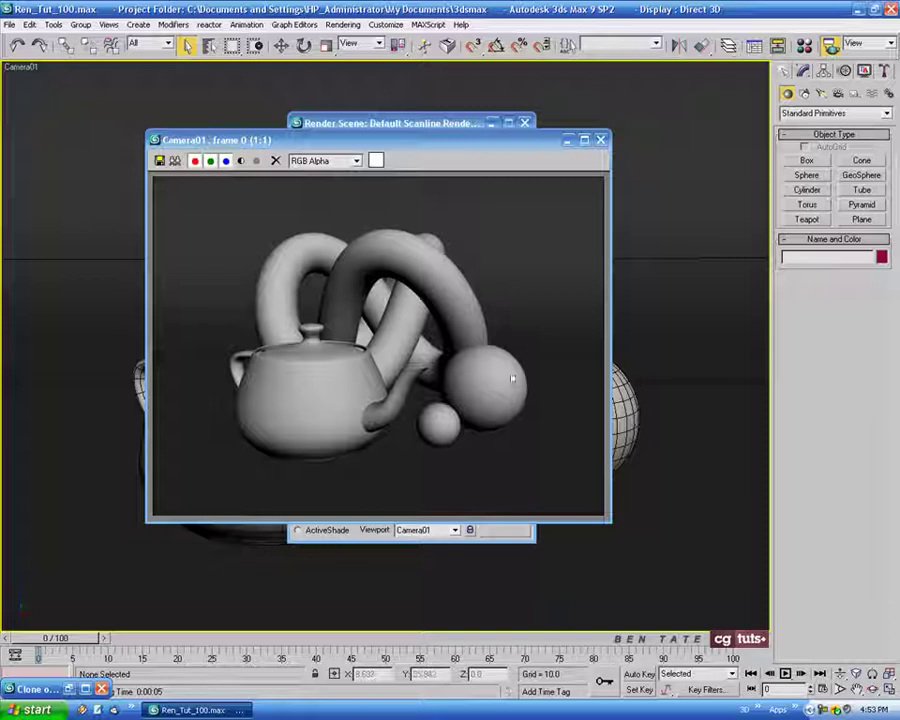
pyautogui.moveTo(513, 146); pyautogui.dragTo(472, 170)
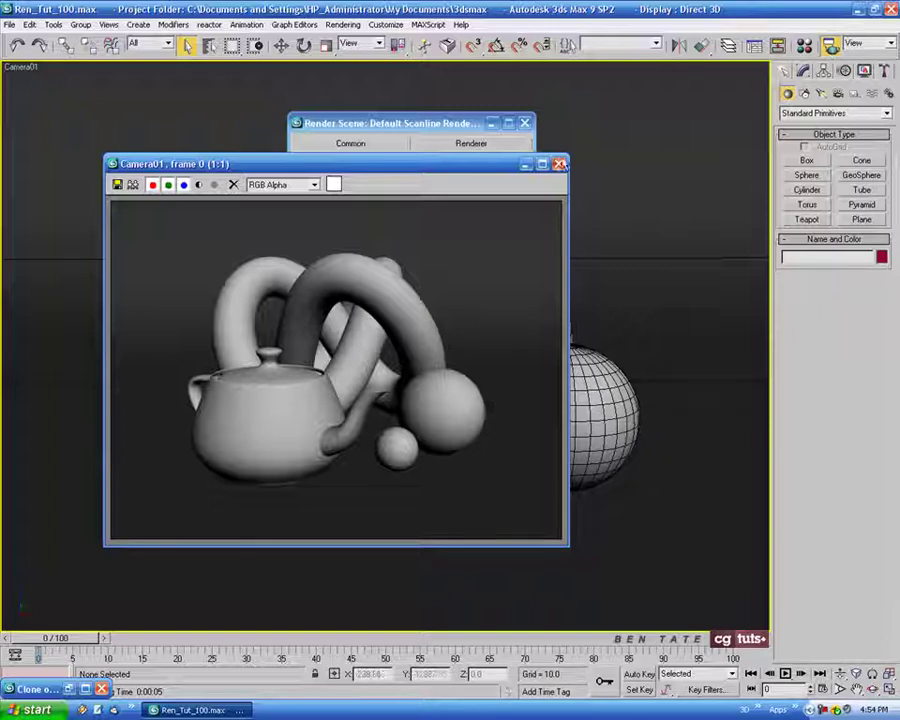
pyautogui.click(559, 163)
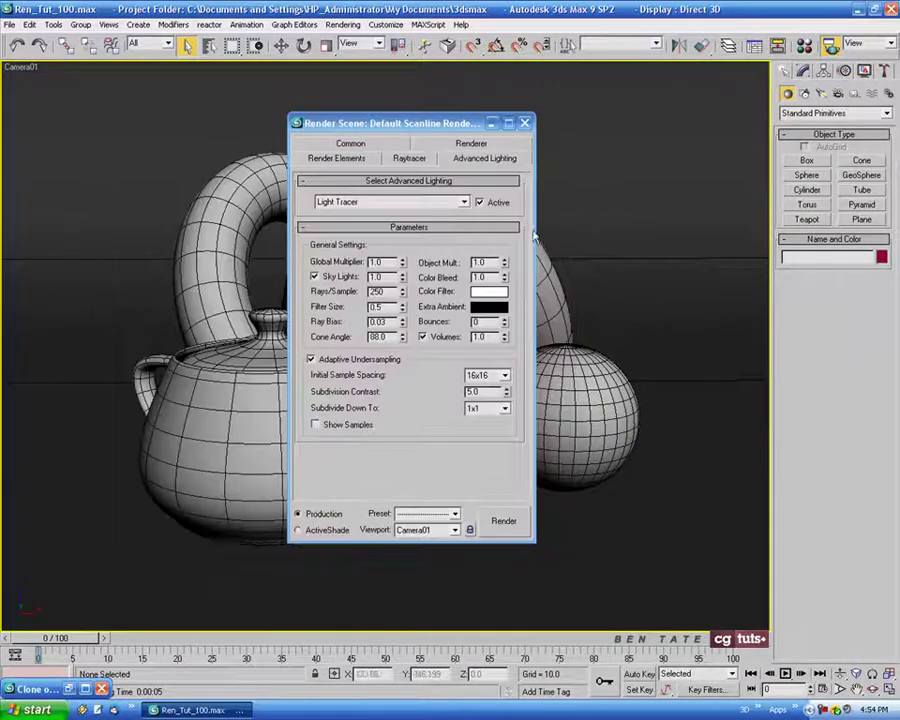
pyautogui.click(524, 123)
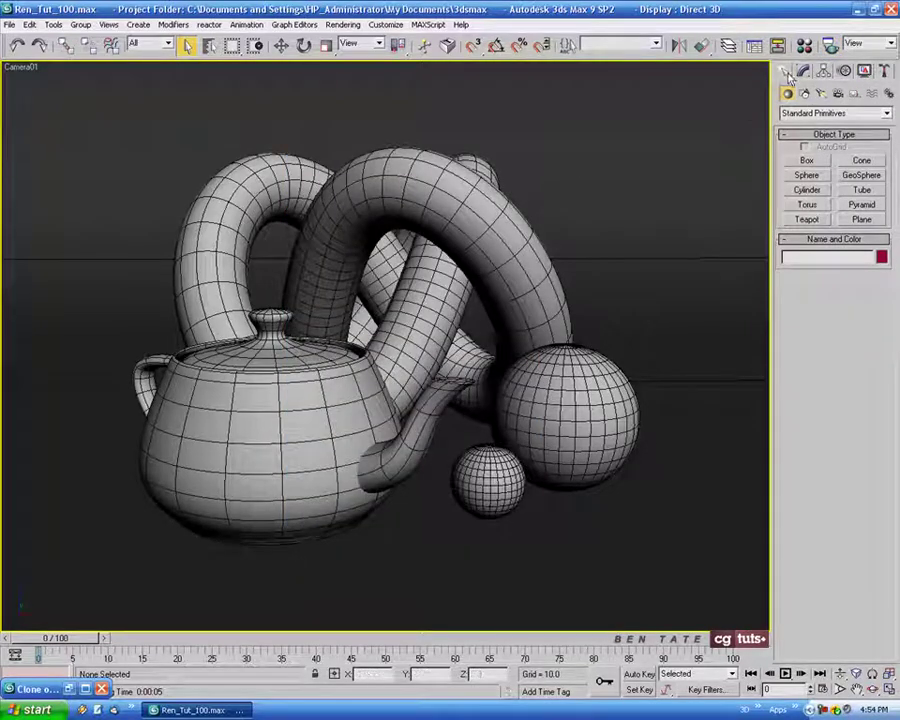
# Add a standard Skylight in the Top viewport, near the lower-right corner of the backdrop plane.
pyautogui.click(821, 93)
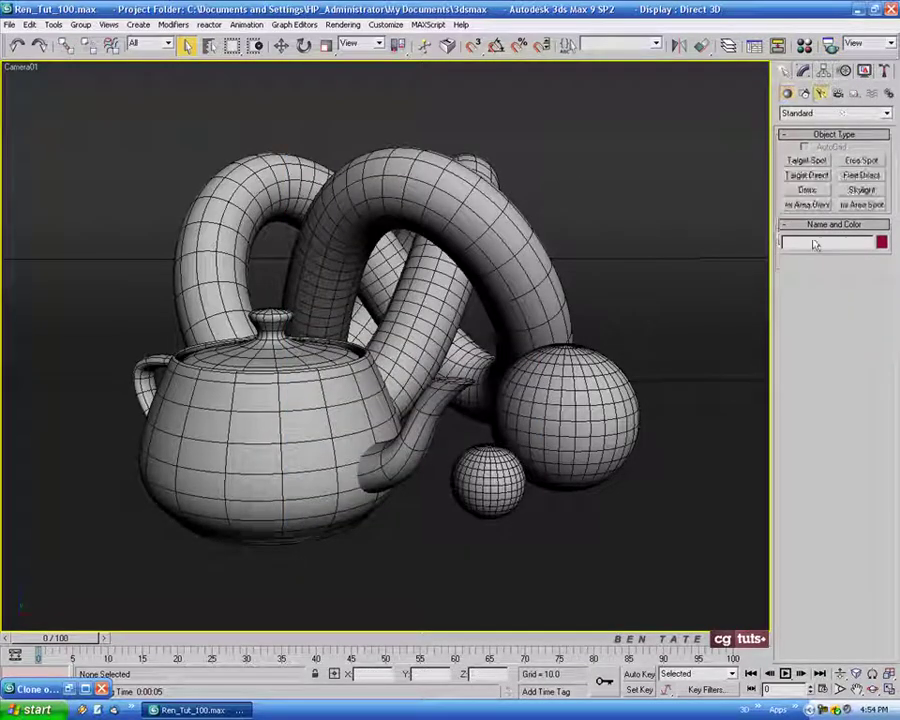
pyautogui.click(866, 190)
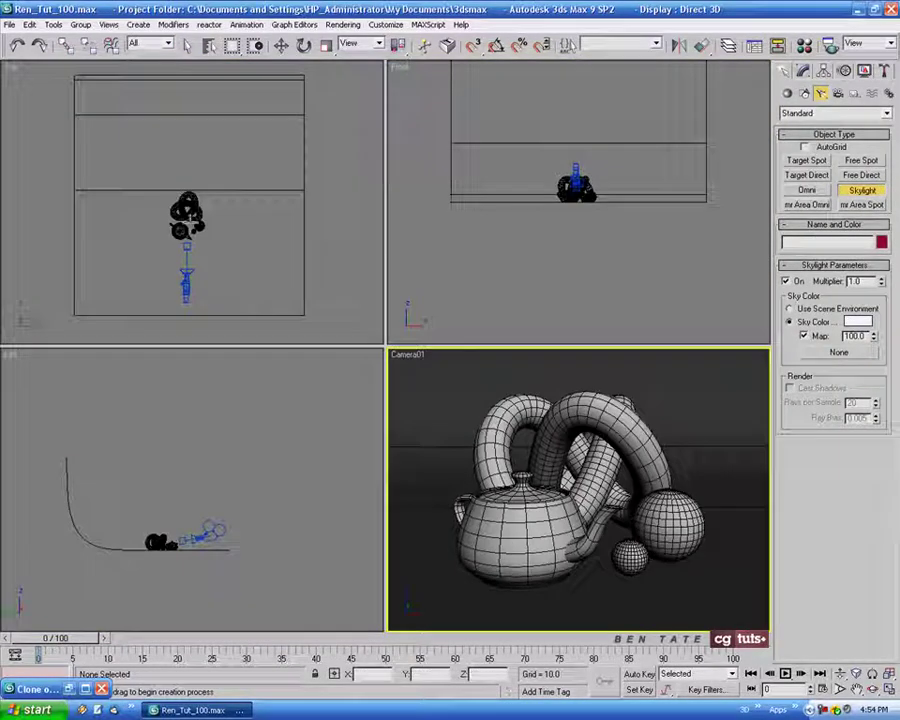
pyautogui.click(289, 300)
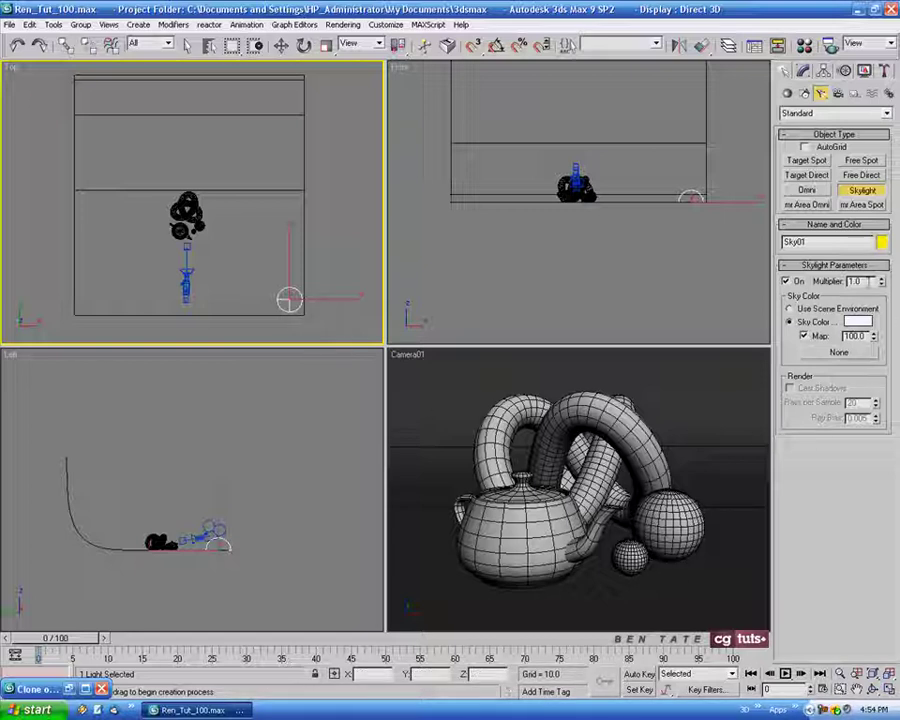
# Maximize the Camera01 viewport and render it with the Skylight in the scene.
pyautogui.rightClick(600, 482)
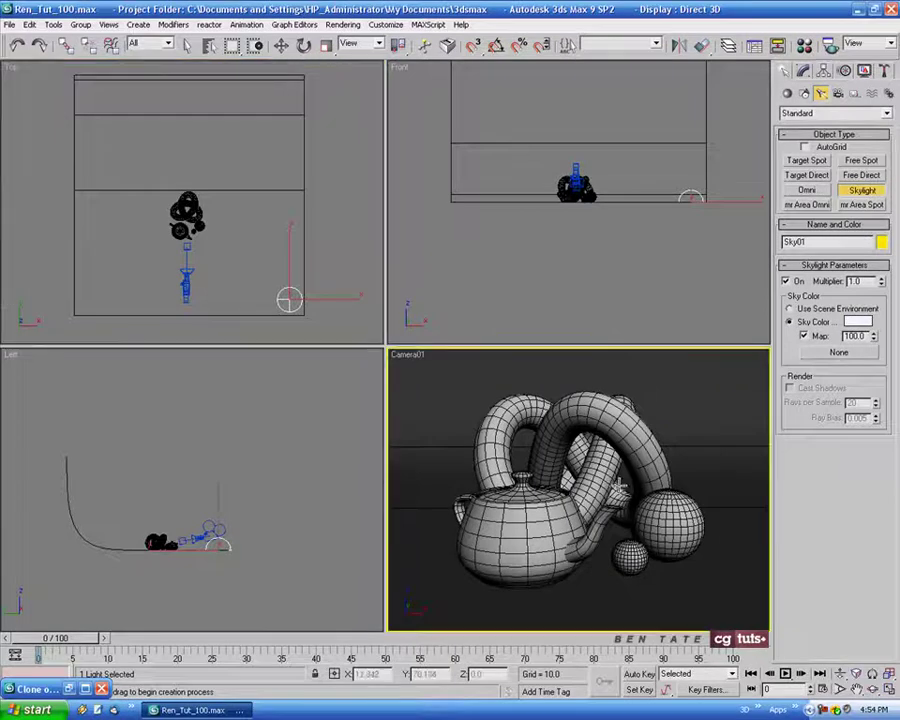
pyautogui.hotkey('alt', 'w')
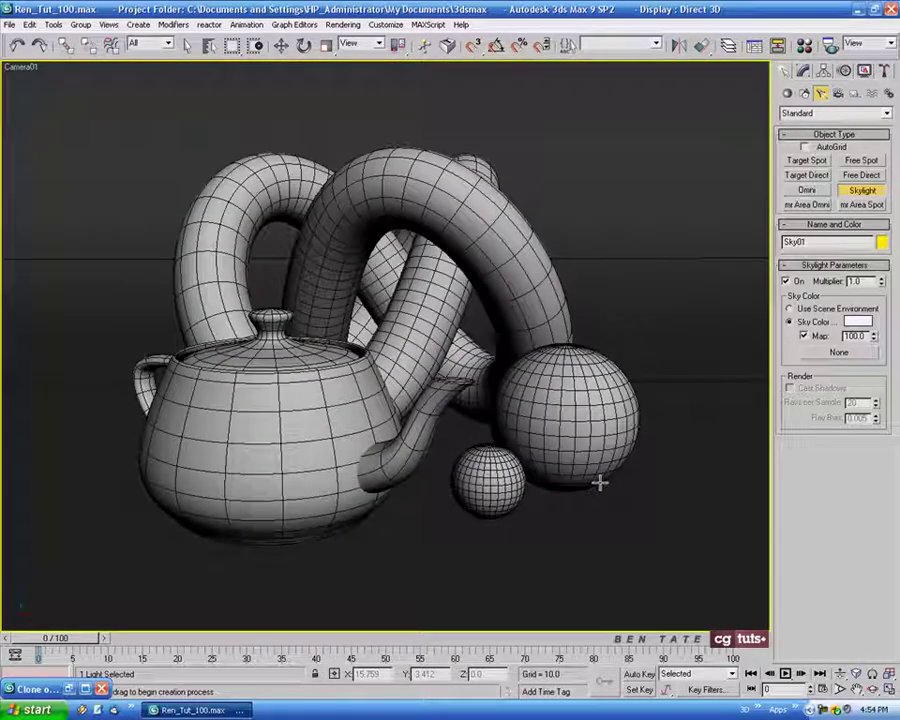
pyautogui.hotkey('shift', 'q')
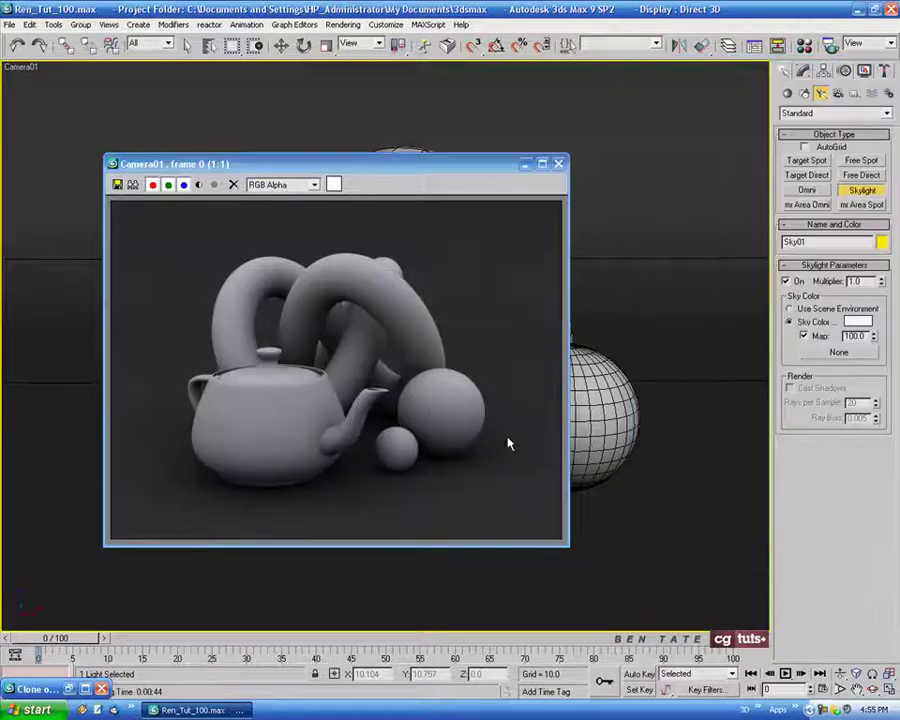
# Restore the cloned default-lit render and place it beside the Skylight render for comparison.
pyautogui.moveTo(426, 173); pyautogui.dragTo(663, 151)
pyautogui.click(70, 690)
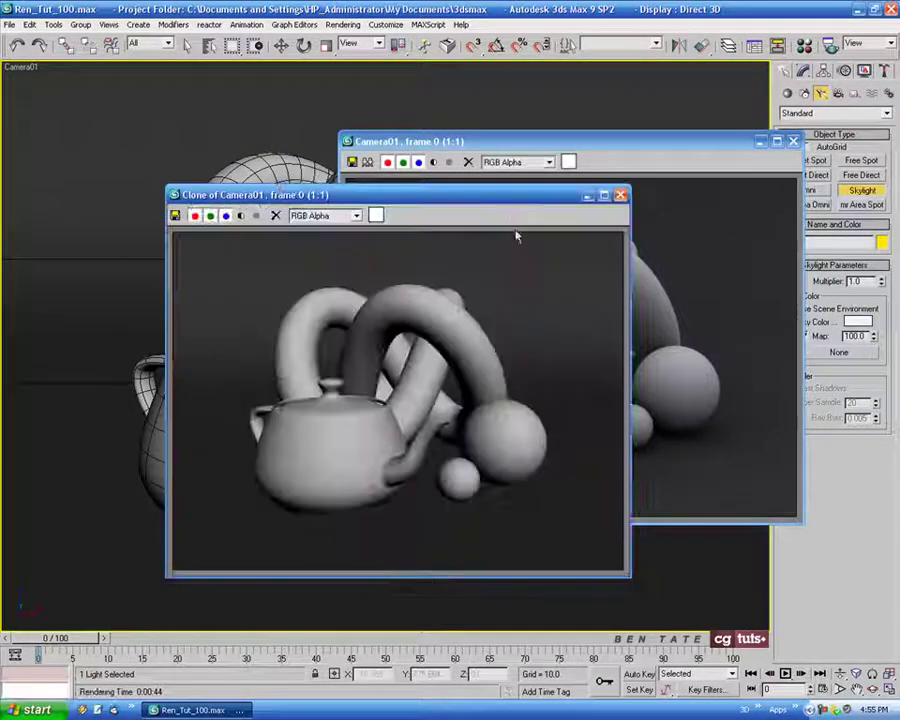
pyautogui.moveTo(514, 196)
pyautogui.mouseDown()
pyautogui.moveTo(334, 152)
pyautogui.moveTo(430, 131)
pyautogui.moveTo(398, 140)
pyautogui.moveTo(404, 136)
pyautogui.mouseUp()
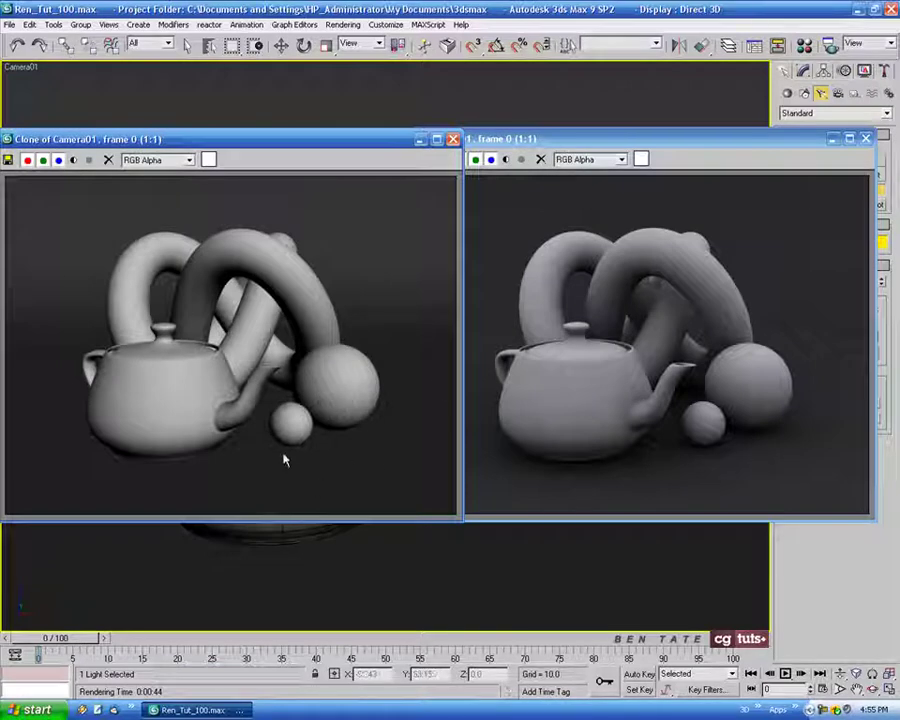
# Minimize the default-lit clone again and clone the Skylight render of Camera01.
pyautogui.click(421, 139)
pyautogui.moveTo(672, 139); pyautogui.dragTo(349, 152)
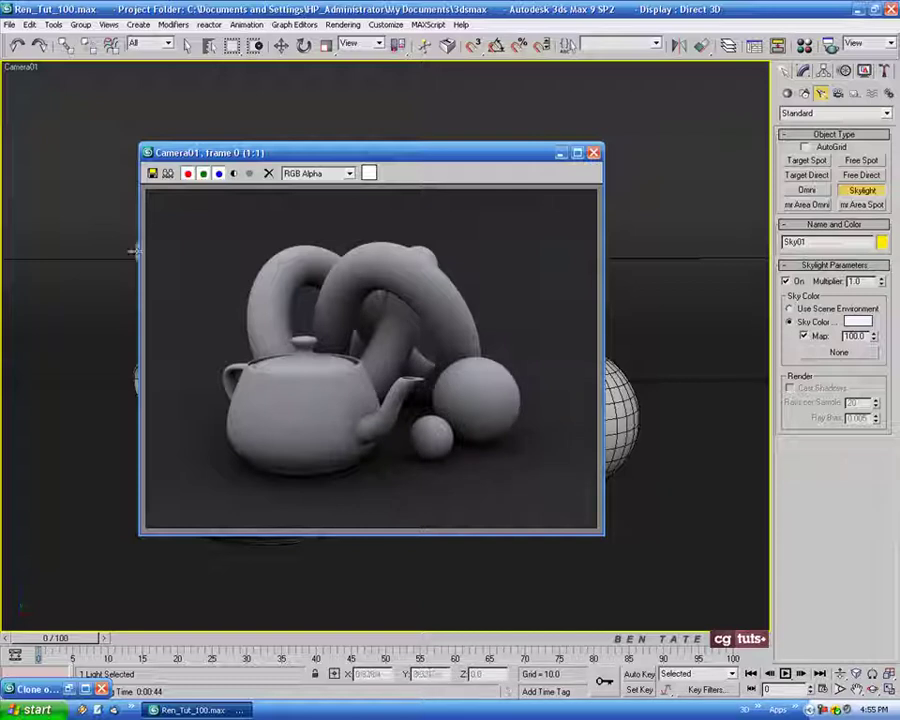
pyautogui.click(167, 174)
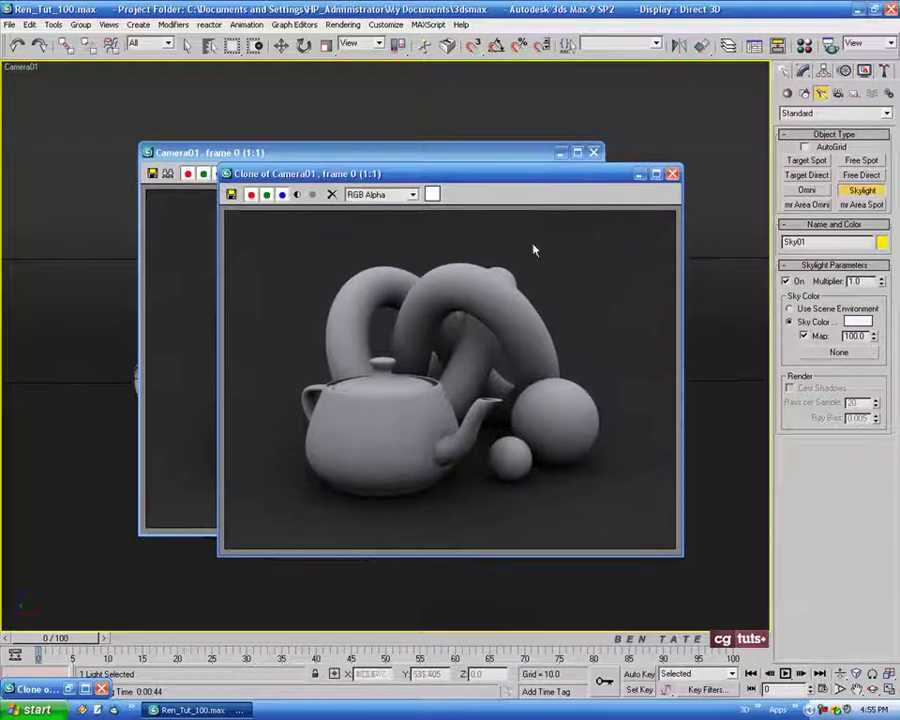
# Minimize the cloned Skylight render, close the original render window, and bring up the Light Tracer parameters.
pyautogui.click(640, 177)
pyautogui.click(594, 153)
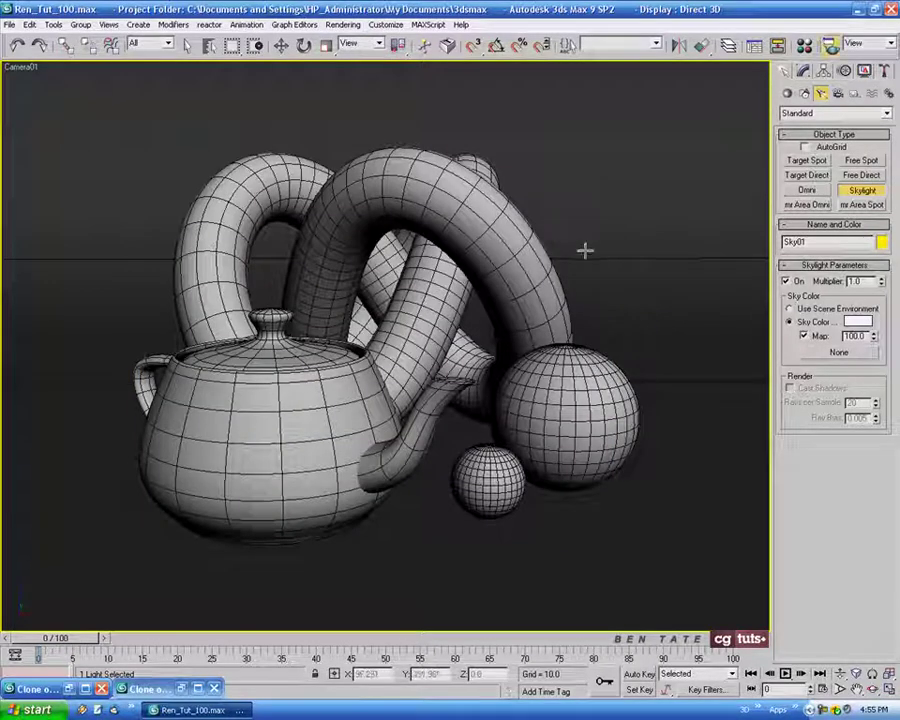
pyautogui.press('F10')
pyautogui.click(500, 146)
pyautogui.moveTo(456, 125); pyautogui.dragTo(590, 125)
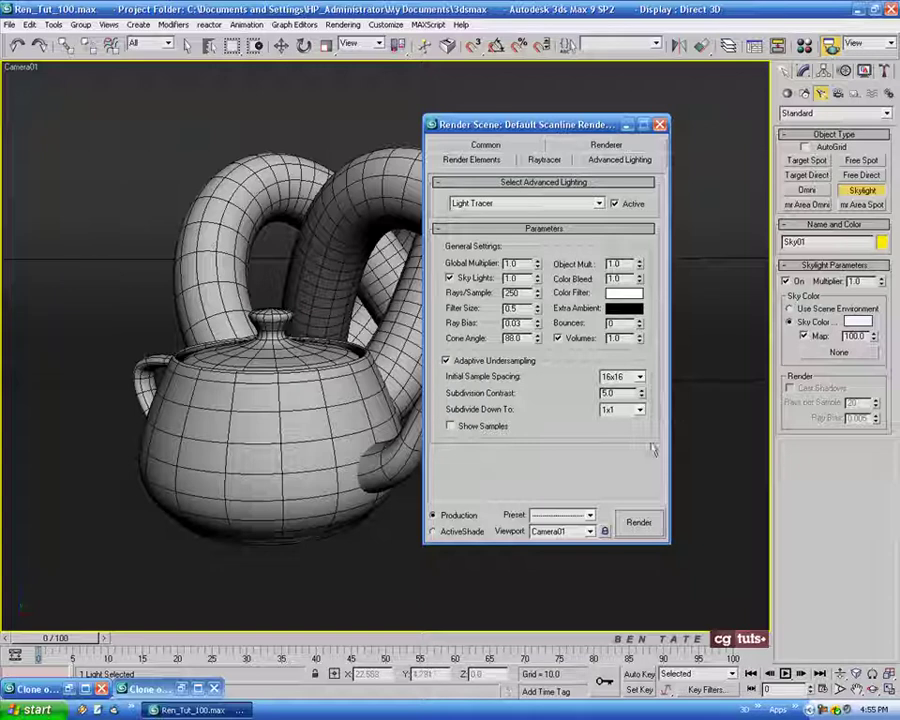
pyautogui.moveTo(547, 124); pyautogui.dragTo(515, 125)
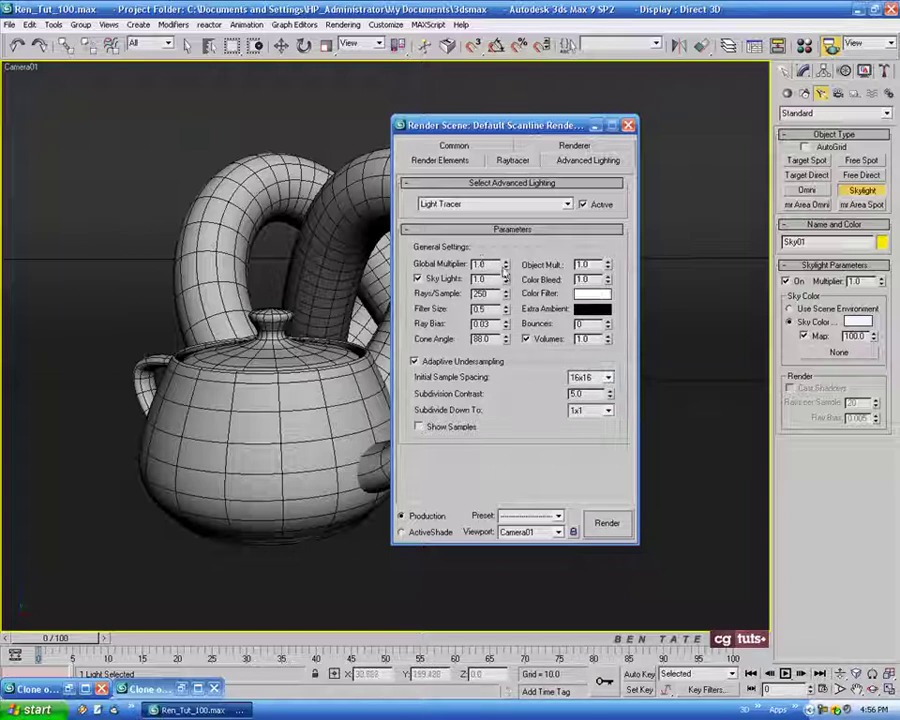
# Set the Light Tracer Global Multiplier to 1.5 and render Camera01.
pyautogui.doubleClick(478, 263)
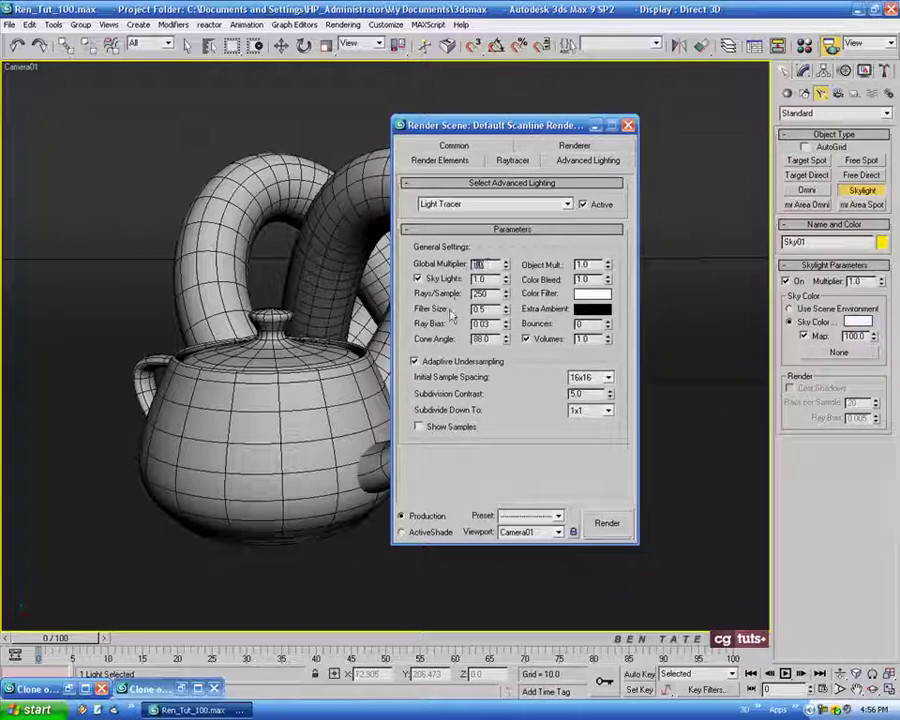
pyautogui.write('1')
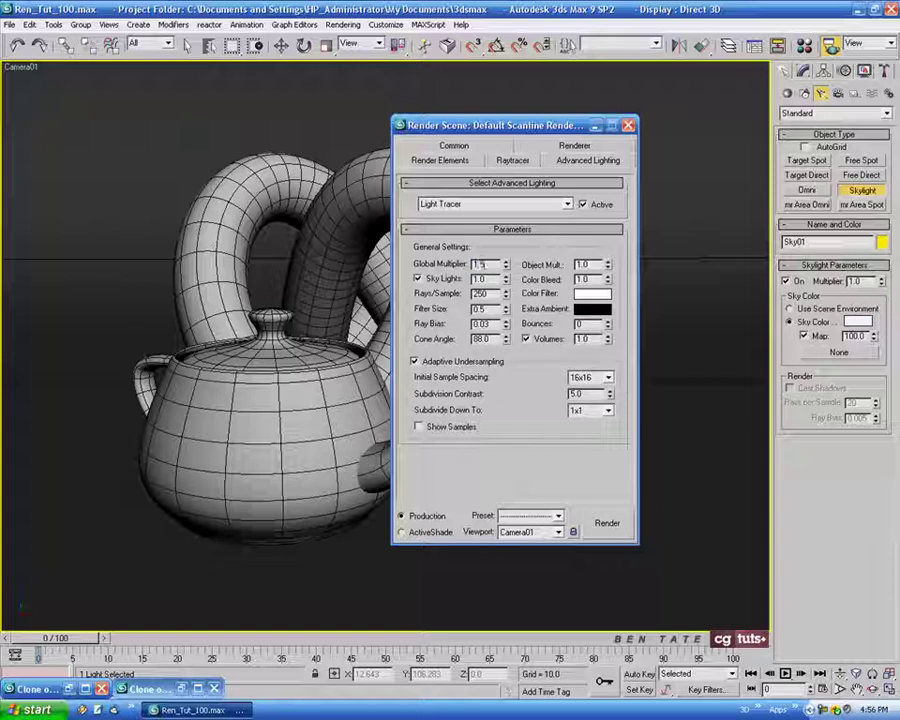
pyautogui.click(606, 530)
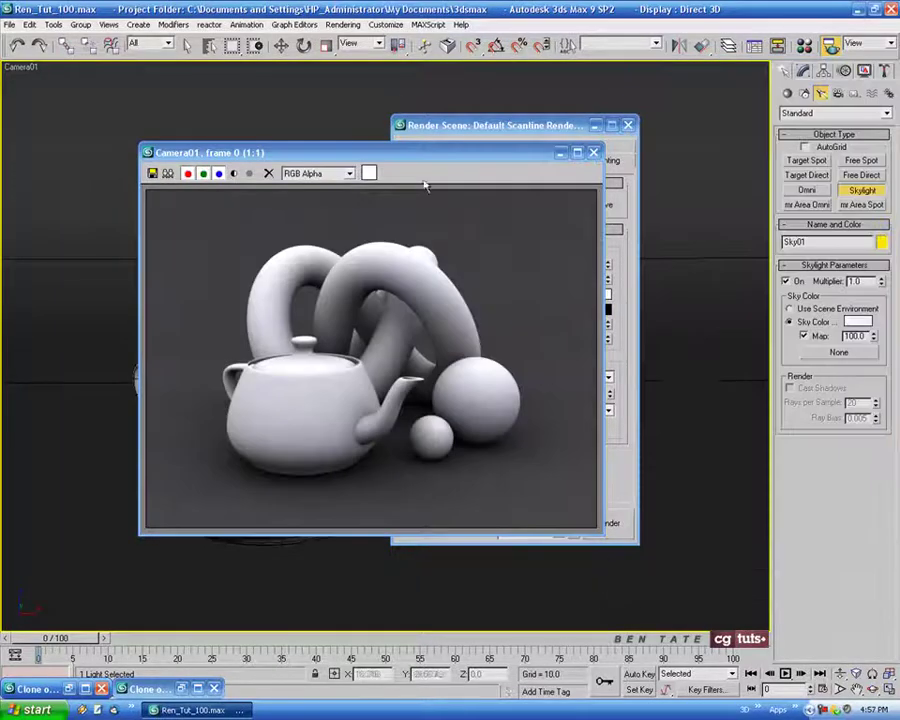
# Place the 1.5-multiplier render beside the cloned Skylight render to compare brightness, and minimize both.
pyautogui.moveTo(412, 152); pyautogui.dragTo(607, 135)
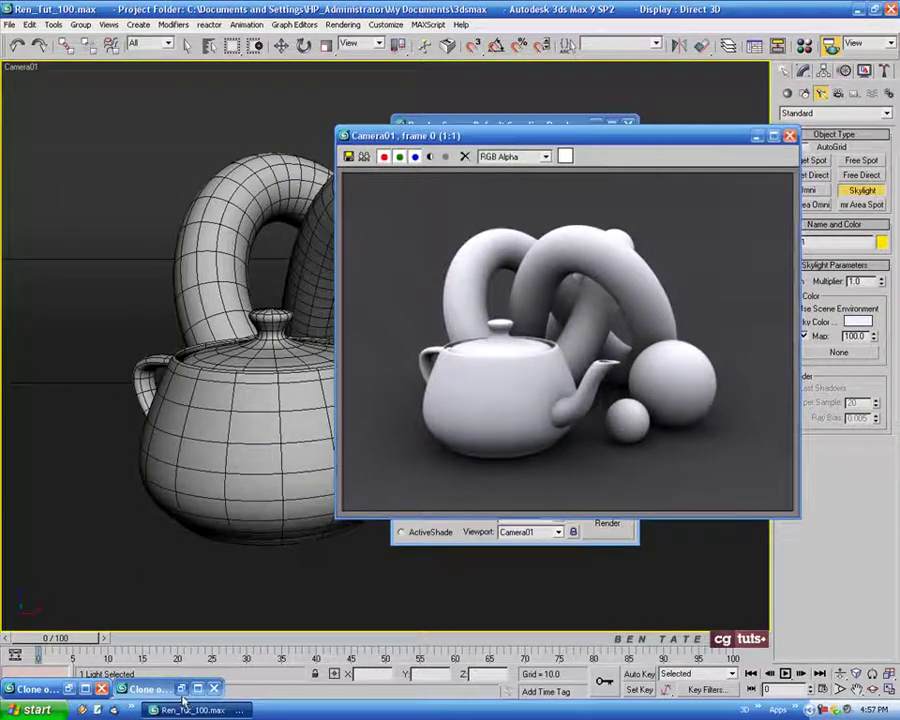
pyautogui.click(364, 156)
pyautogui.moveTo(566, 181); pyautogui.dragTo(341, 145)
pyautogui.click(413, 141)
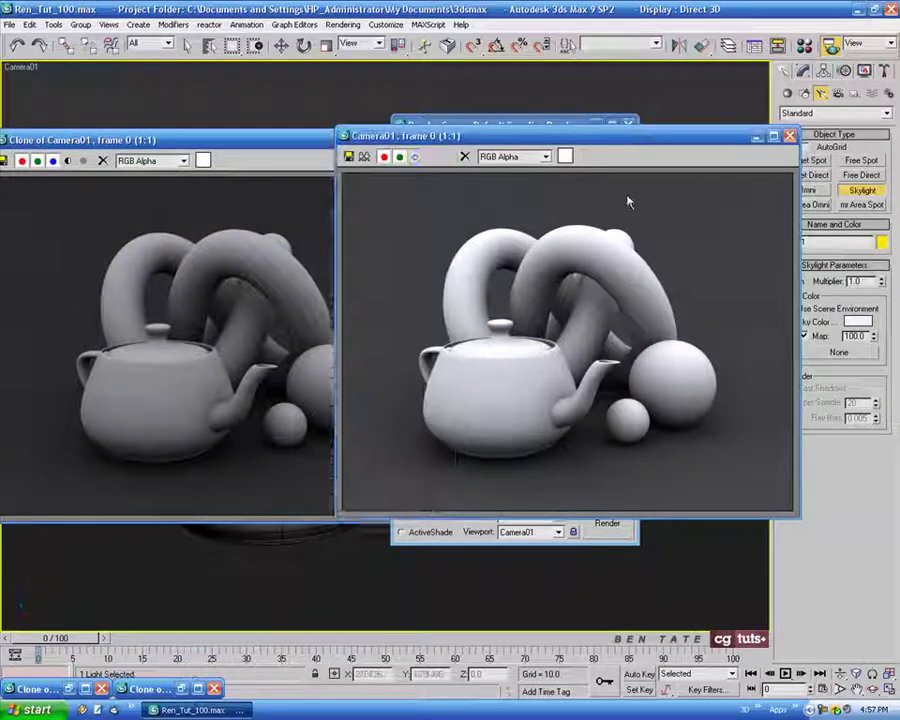
pyautogui.click(757, 135)
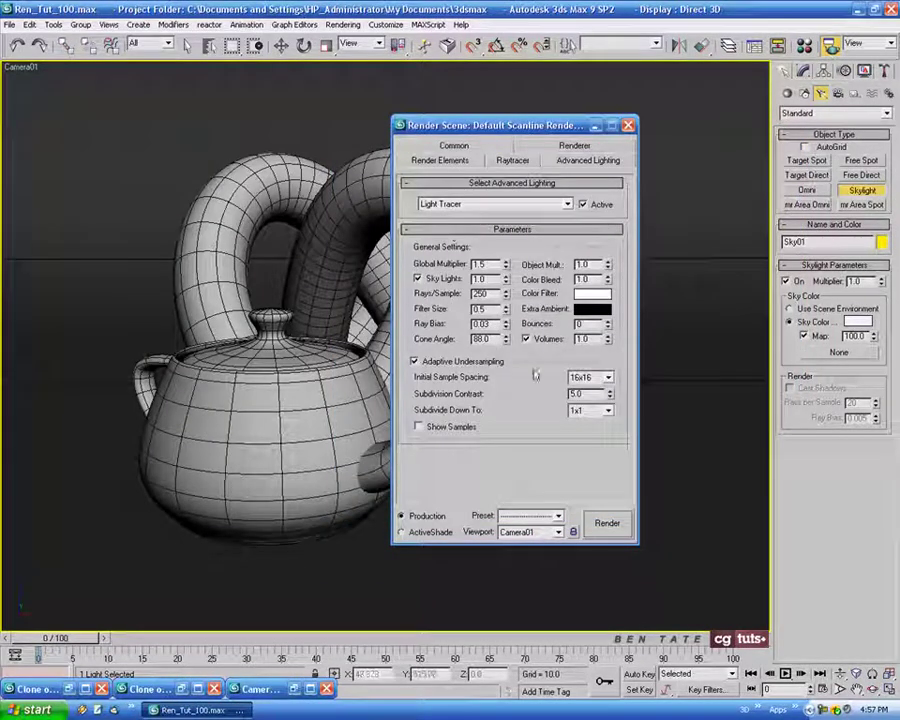
# Set the Light Tracer Global Multiplier back to 1.0.
pyautogui.moveTo(496, 265); pyautogui.dragTo(466, 267)
pyautogui.write('1')
pyautogui.press('Return')
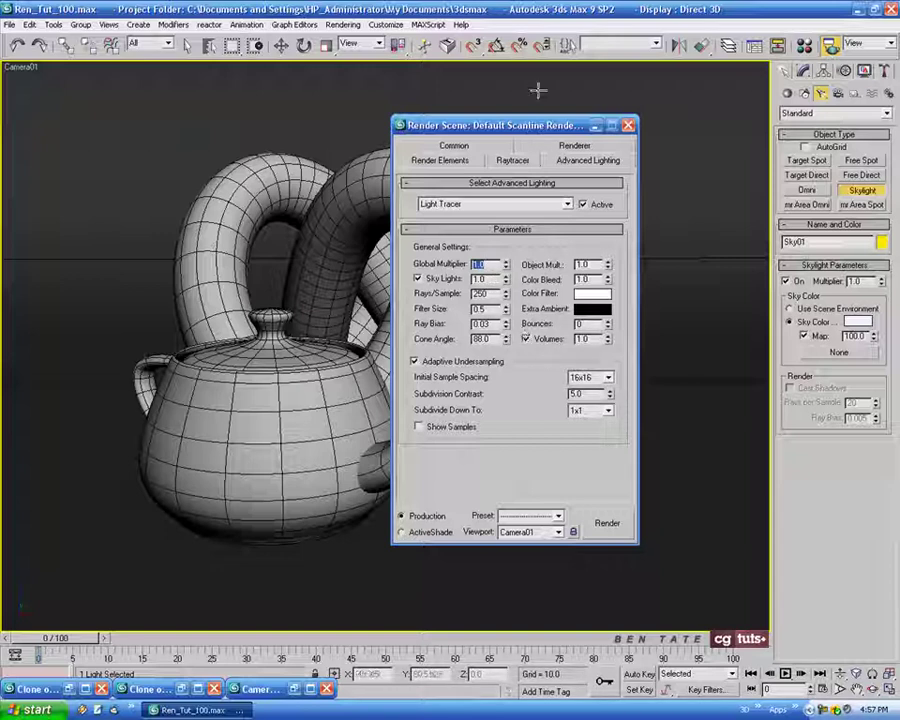
# Set the Light Tracer Rays/Sample to 500 and render Camera01.
pyautogui.moveTo(520, 125); pyautogui.dragTo(494, 126)
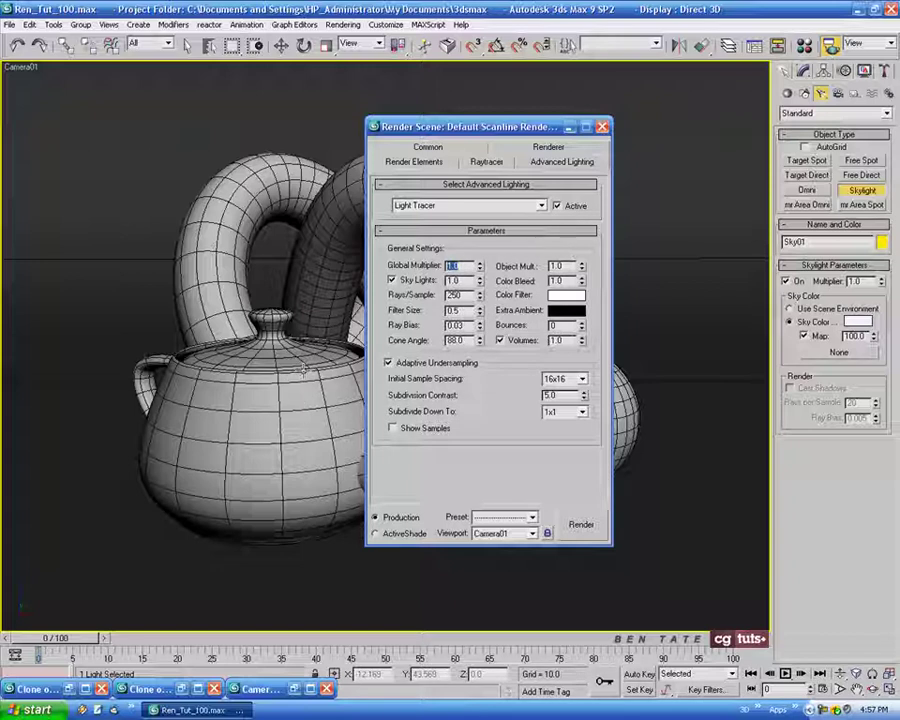
pyautogui.doubleClick(463, 295)
pyautogui.write('5')
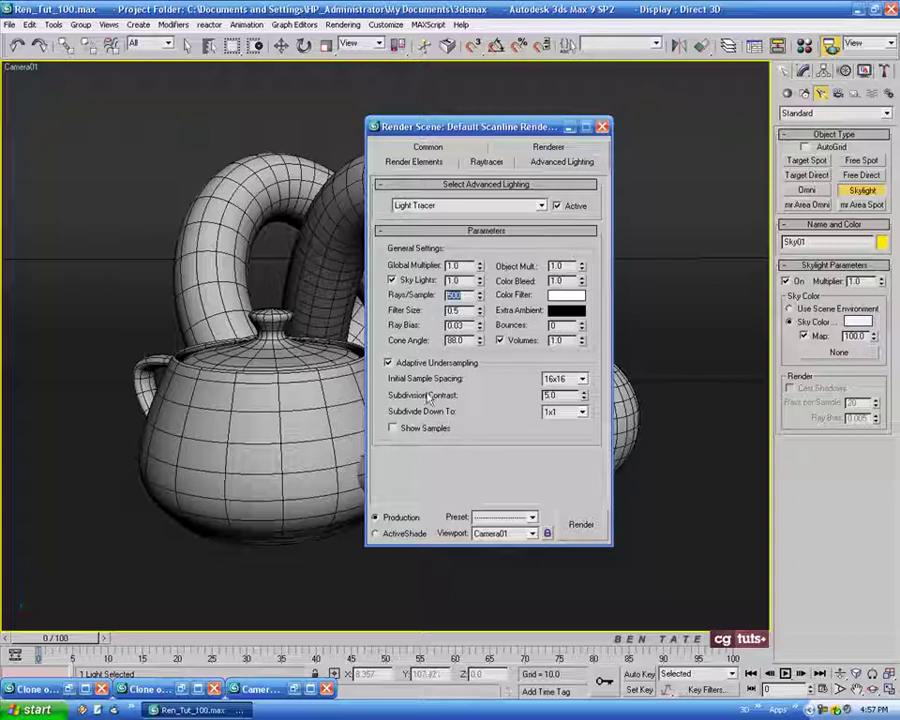
pyautogui.click(581, 524)
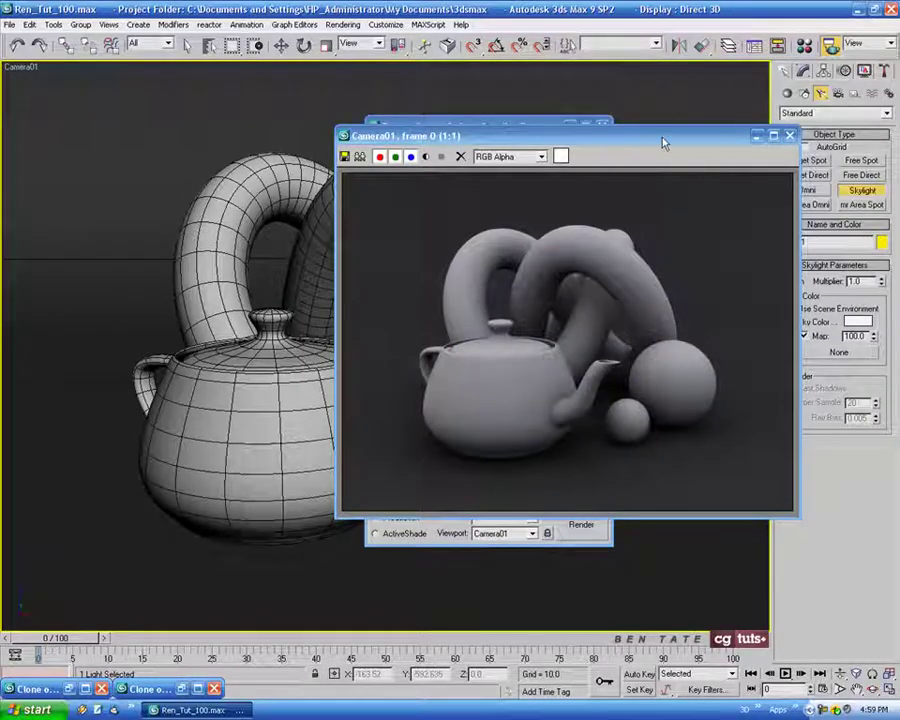
# Compare the 500-ray render side by side with the cloned Skylight render, and minimize the clone again.
pyautogui.moveTo(666, 140); pyautogui.dragTo(702, 128)
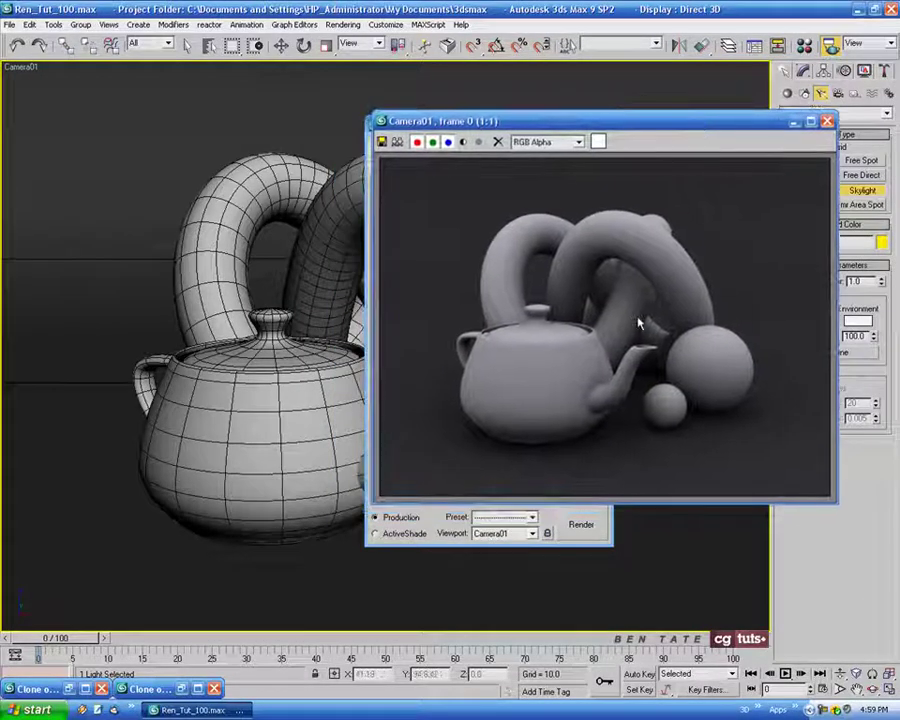
pyautogui.click(183, 689)
pyautogui.moveTo(364, 143); pyautogui.dragTo(363, 128)
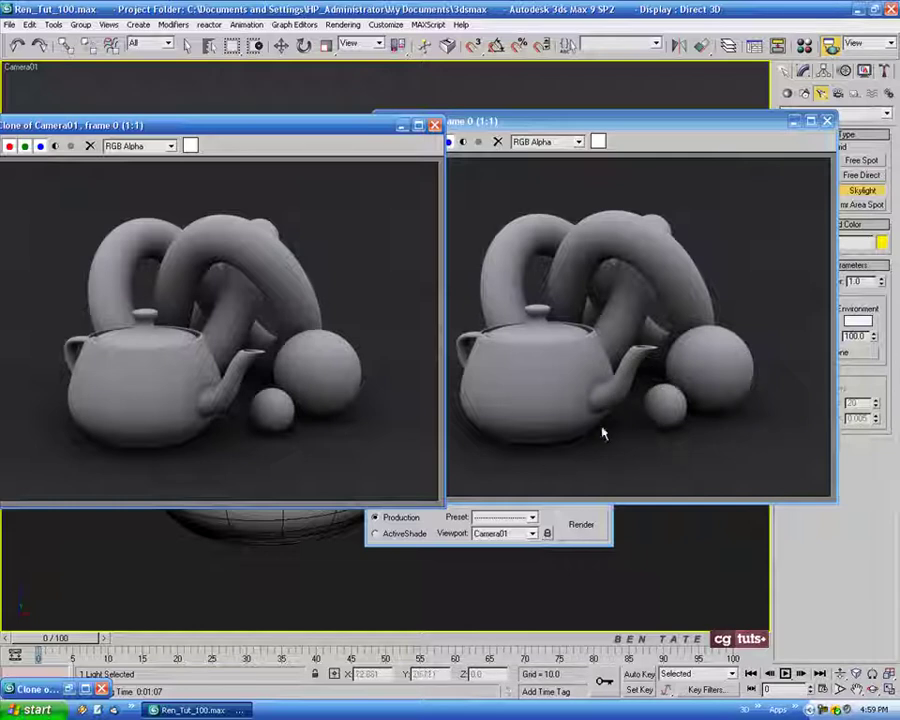
pyautogui.click(402, 126)
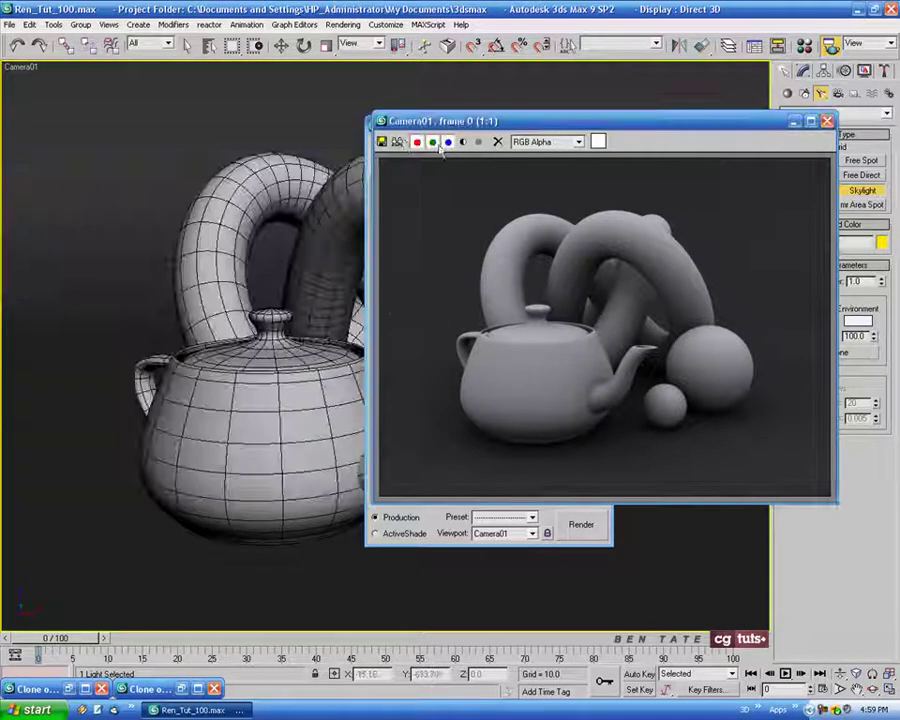
# Clone the 500-ray render, minimize the clone, and close the original render window.
pyautogui.click(381, 141)
pyautogui.click(638, 174)
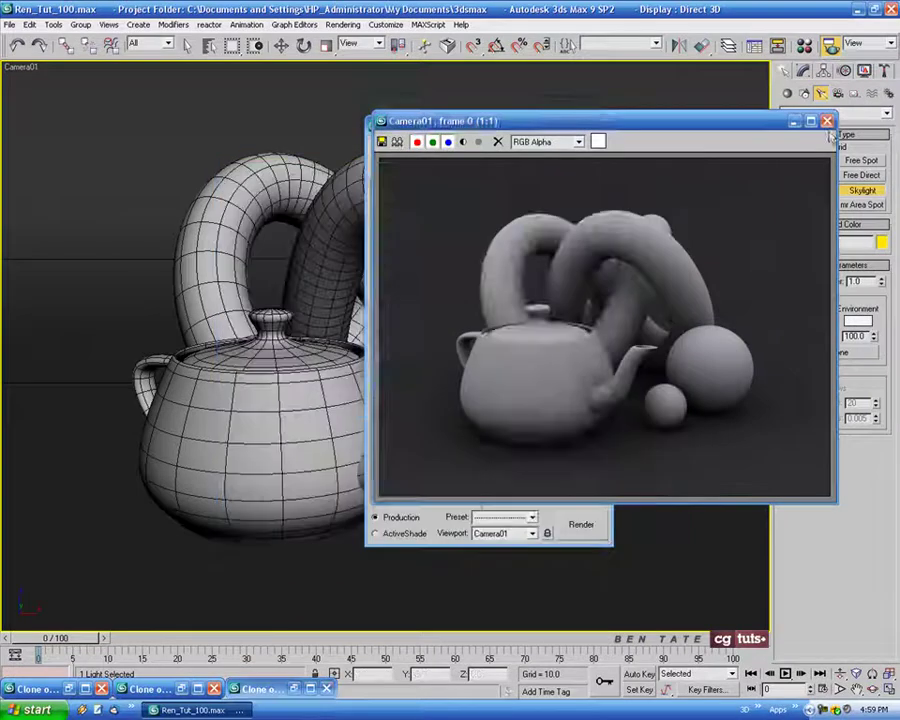
pyautogui.click(826, 121)
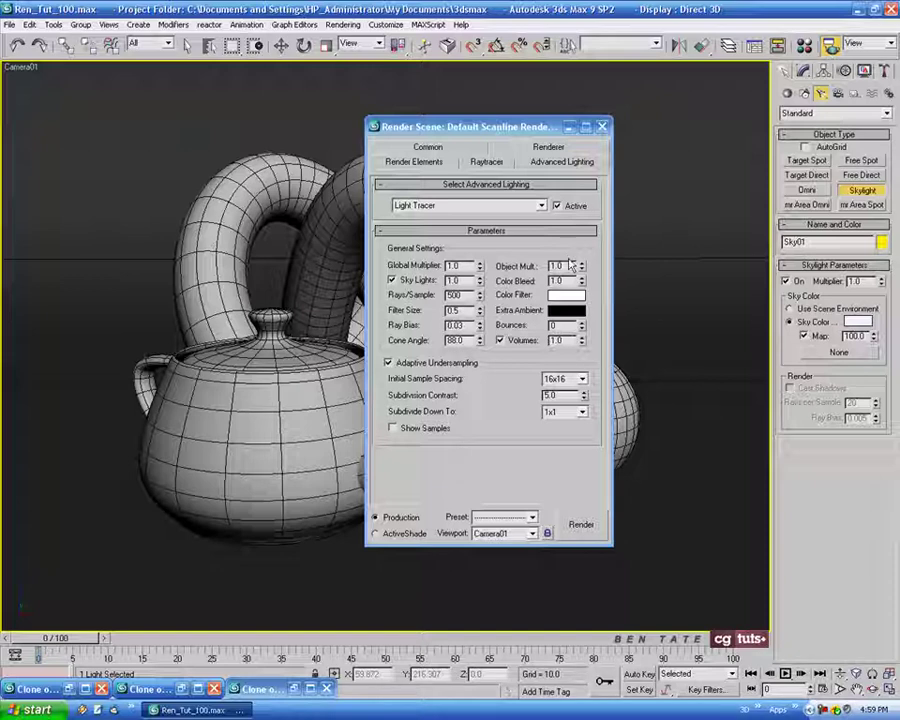
# Set the Light Tracer Extra Ambient color to a light green and render Camera01.
pyautogui.moveTo(520, 127); pyautogui.dragTo(462, 128)
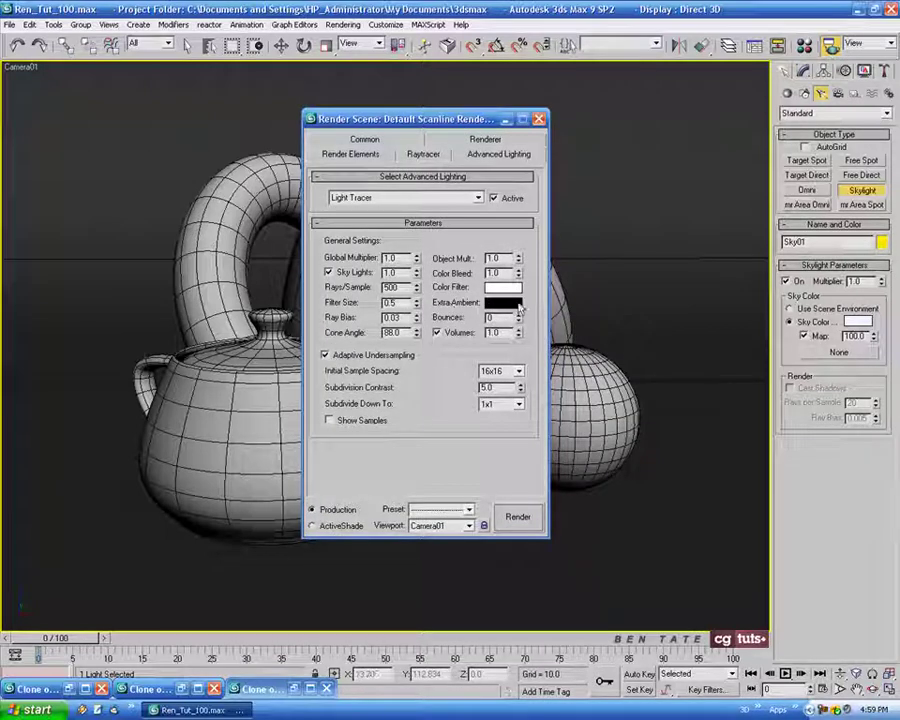
pyautogui.click(503, 302)
pyautogui.moveTo(440, 62); pyautogui.dragTo(551, 144)
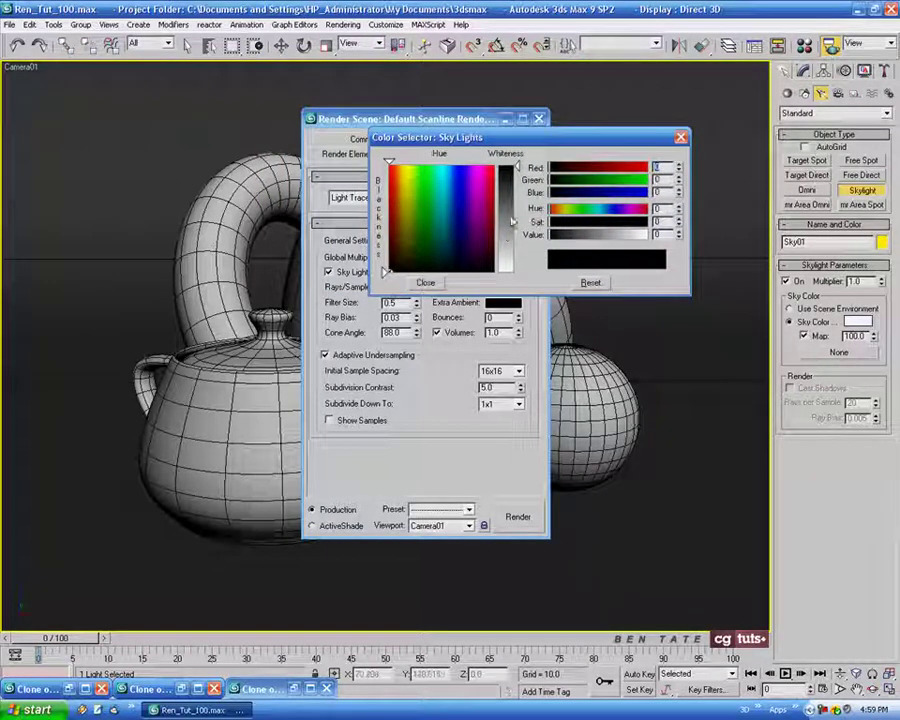
pyautogui.moveTo(410, 212)
pyautogui.mouseDown()
pyautogui.moveTo(422, 240)
pyautogui.moveTo(422, 203)
pyautogui.mouseUp()
pyautogui.moveTo(513, 167); pyautogui.dragTo(507, 270)
pyautogui.click(425, 282)
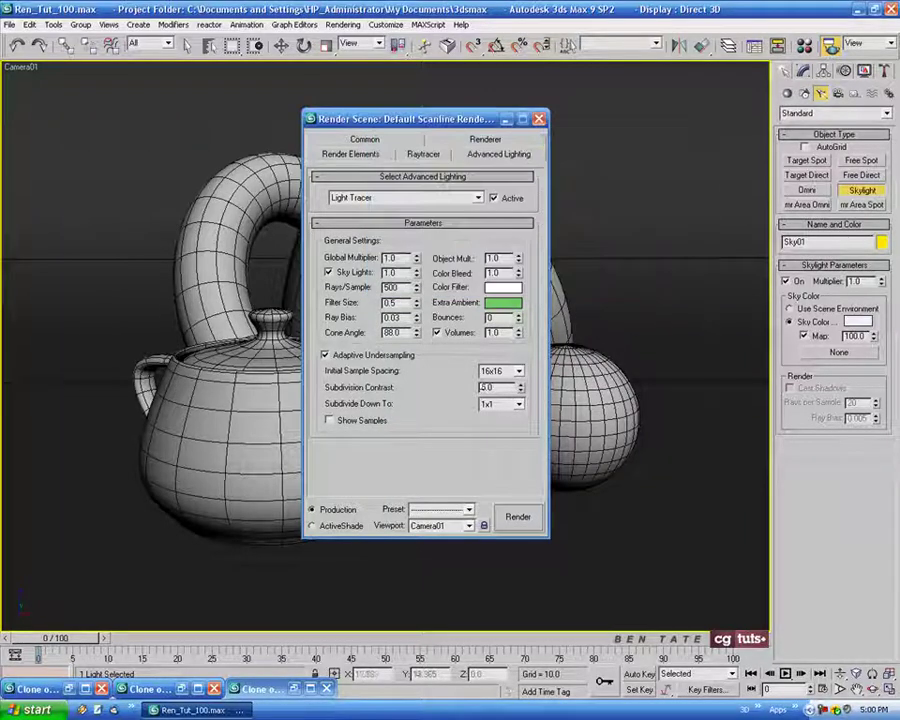
pyautogui.click(517, 516)
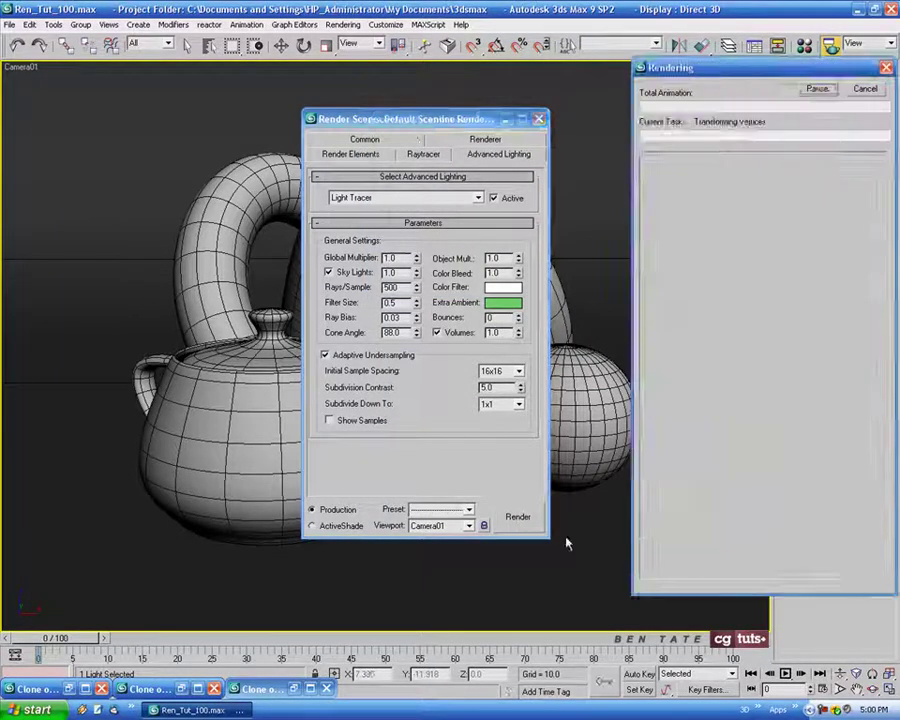
# Examine how the green Extra Ambient color tints the objects and their shadowed areas in the render.
pyautogui.moveTo(669, 137); pyautogui.dragTo(337, 123)
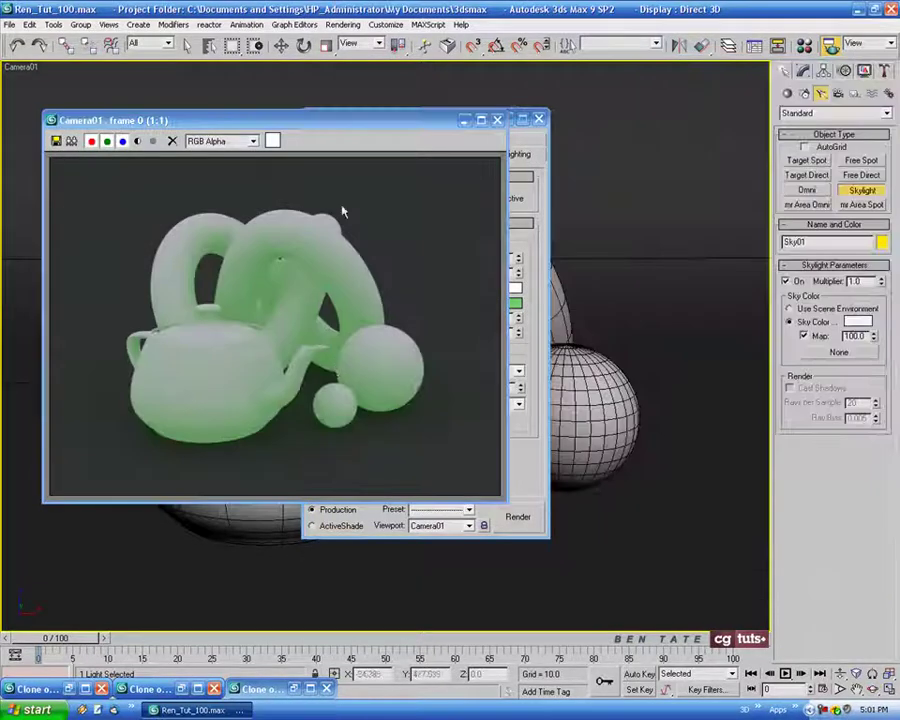
pyautogui.moveTo(356, 121); pyautogui.dragTo(444, 152)
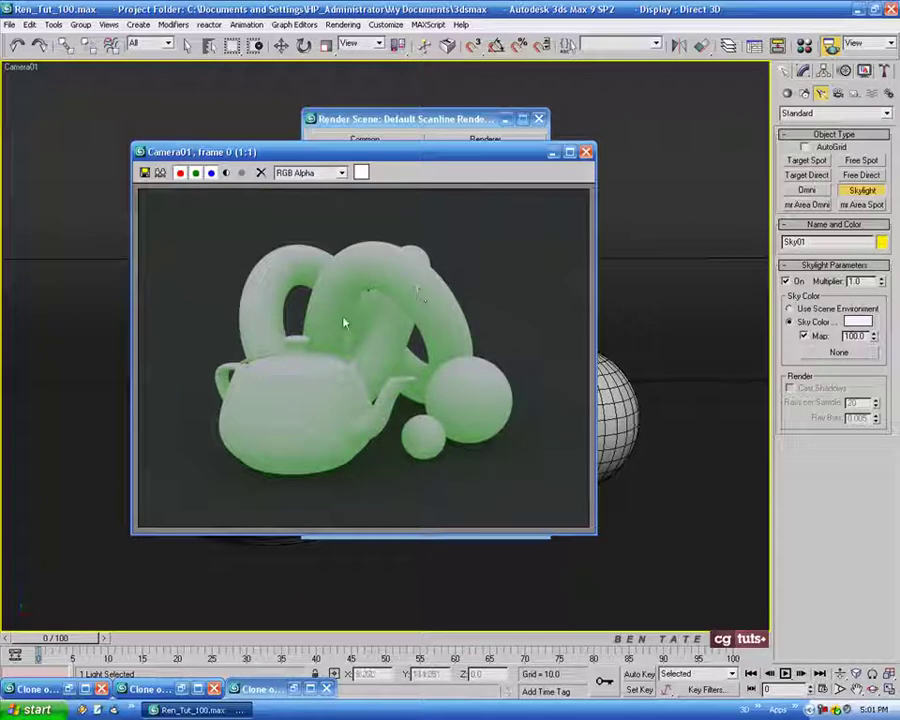
pyautogui.moveTo(440, 159); pyautogui.dragTo(431, 166)
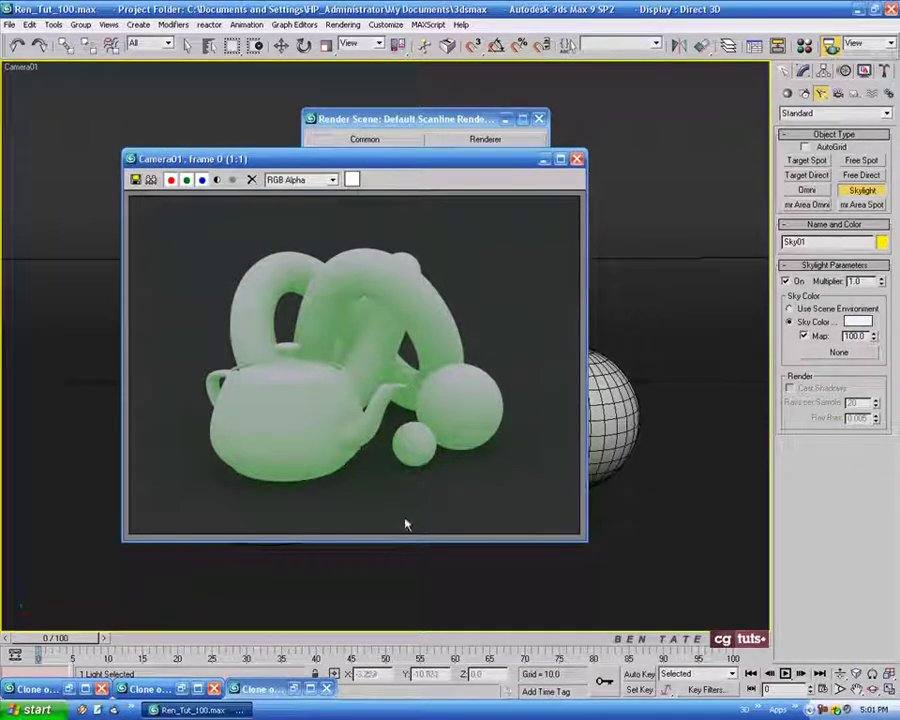
pyautogui.moveTo(497, 166); pyautogui.dragTo(535, 235)
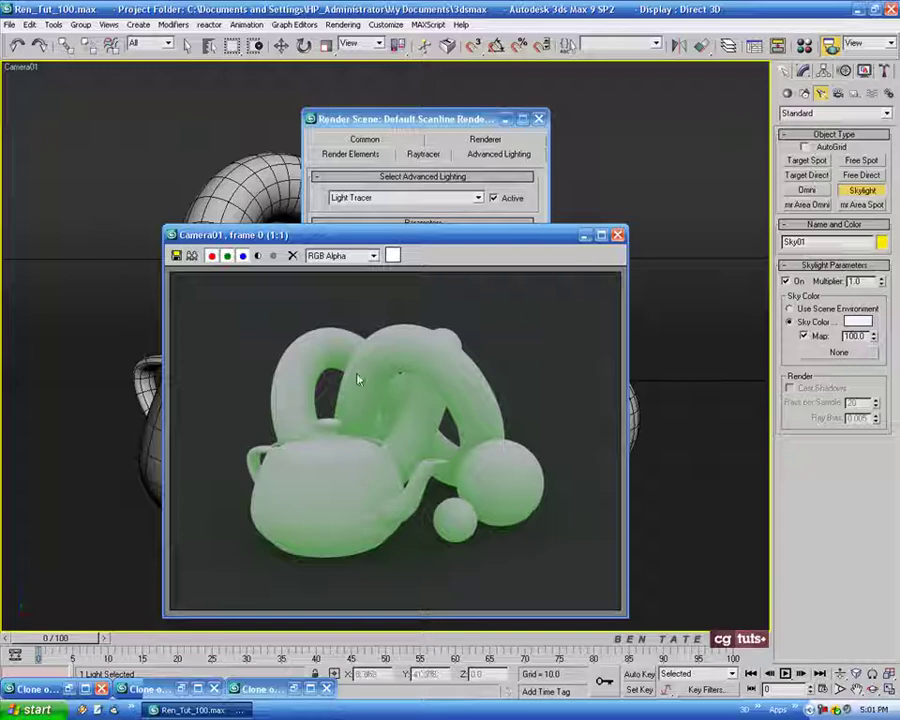
pyautogui.moveTo(500, 239); pyautogui.dragTo(500, 290)
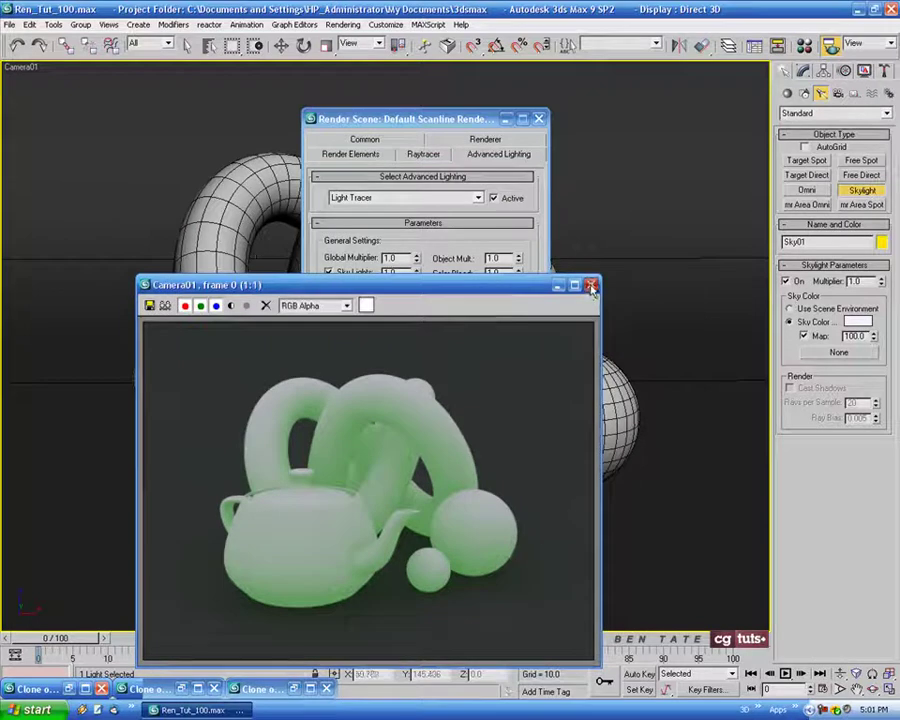
# Close the green-tinted render and set the Extra Ambient color back to black.
pyautogui.click(500, 250)
pyautogui.click(503, 303)
pyautogui.moveTo(406, 191); pyautogui.dragTo(496, 241)
pyautogui.moveTo(420, 122); pyautogui.dragTo(448, 137)
pyautogui.moveTo(593, 235); pyautogui.dragTo(548, 235)
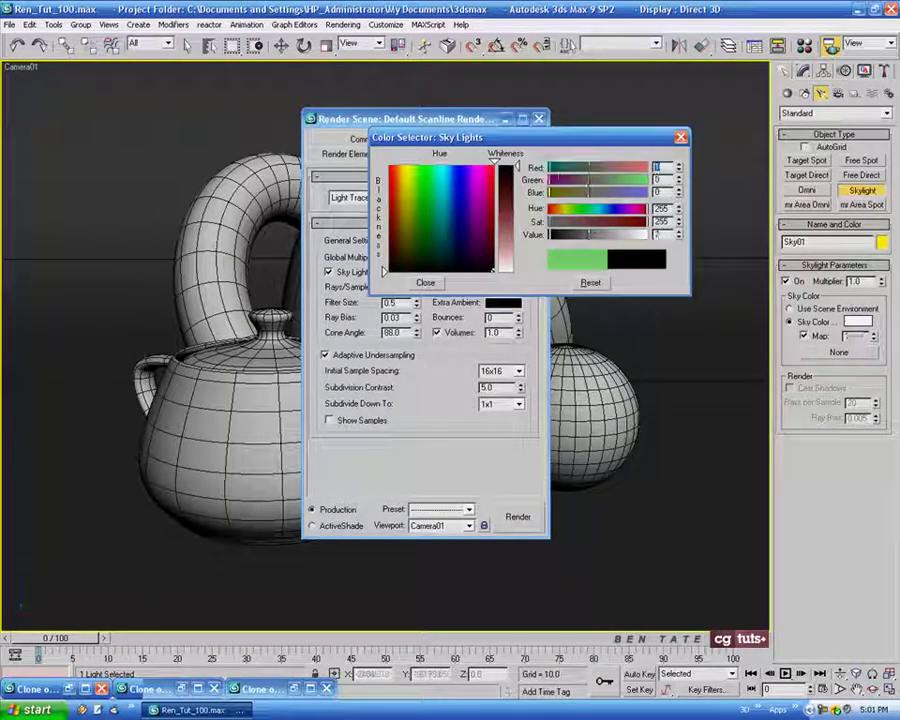
pyautogui.click(425, 282)
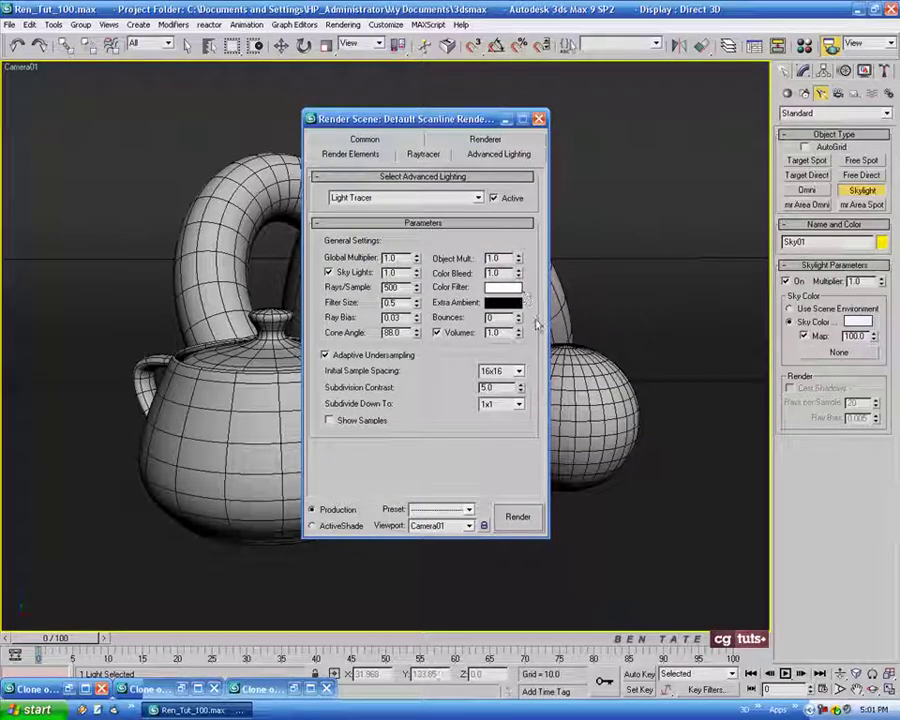
# Set the Light Tracer Bounces to 2 and render Camera01.
pyautogui.moveTo(448, 125); pyautogui.dragTo(365, 124)
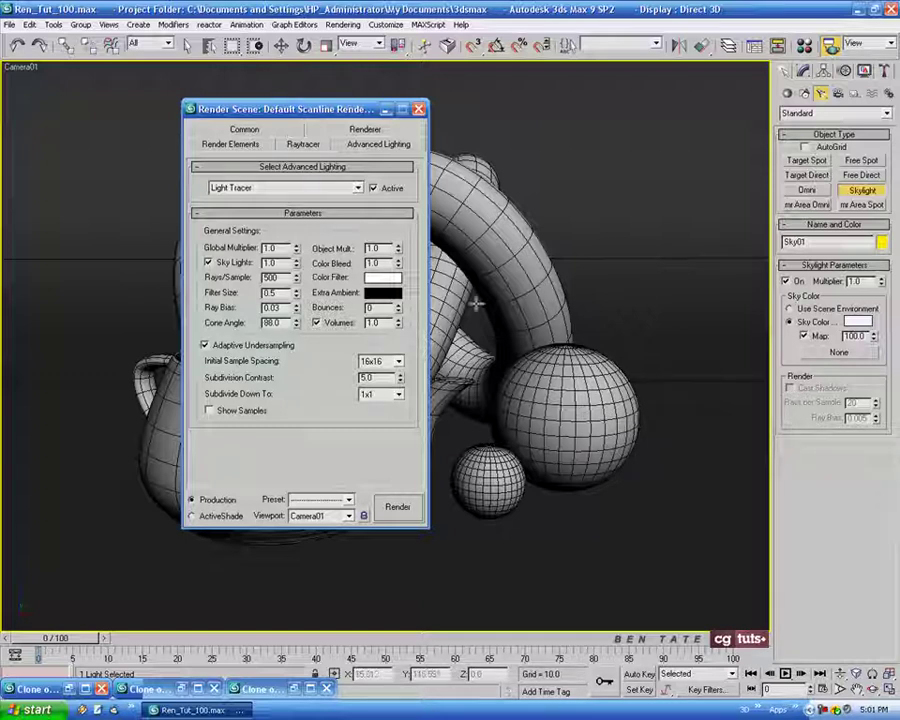
pyautogui.click(399, 308)
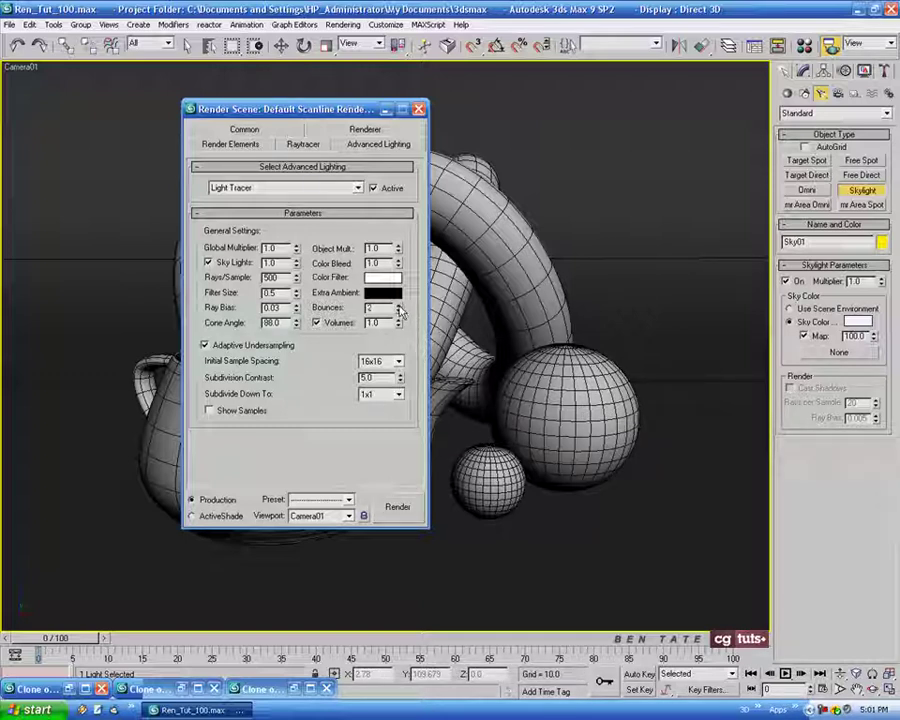
pyautogui.click(397, 509)
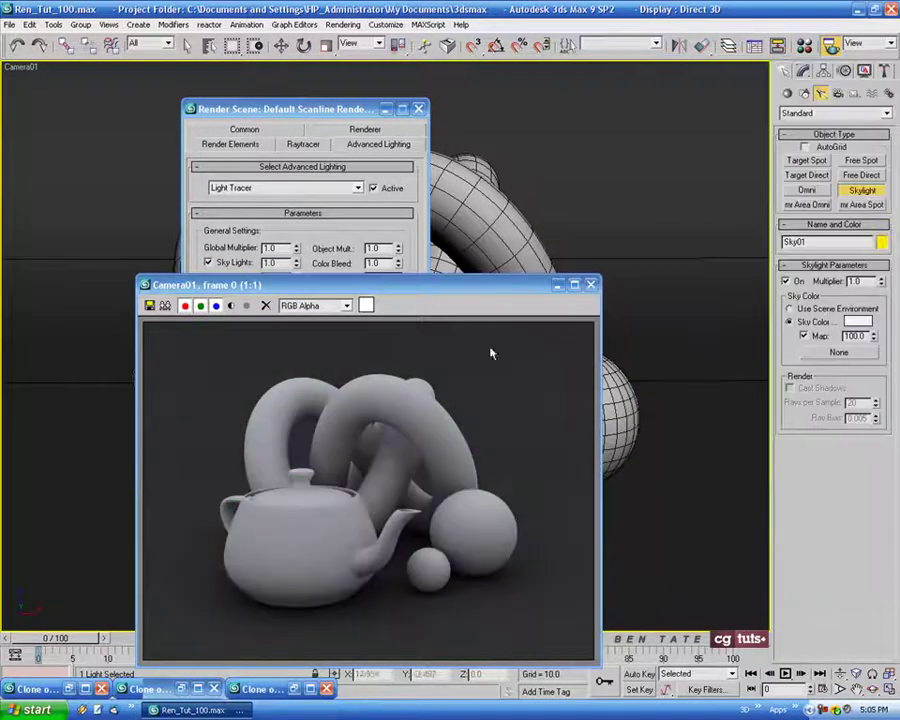
# Restore the cloned 500-ray render and place the two-bounce render beside it to compare the shadow areas.
pyautogui.moveTo(400, 284)
pyautogui.mouseDown()
pyautogui.moveTo(575, 168)
pyautogui.moveTo(536, 136)
pyautogui.moveTo(368, 169)
pyautogui.mouseUp()
pyautogui.click(297, 688)
pyautogui.moveTo(551, 169); pyautogui.dragTo(624, 170)
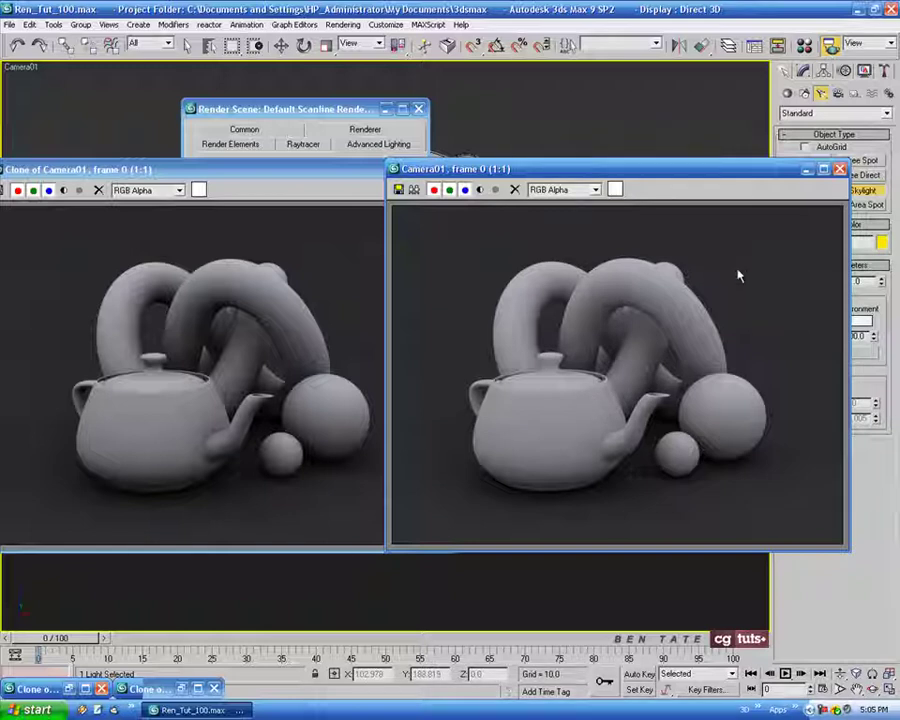
pyautogui.moveTo(680, 170); pyautogui.dragTo(652, 175)
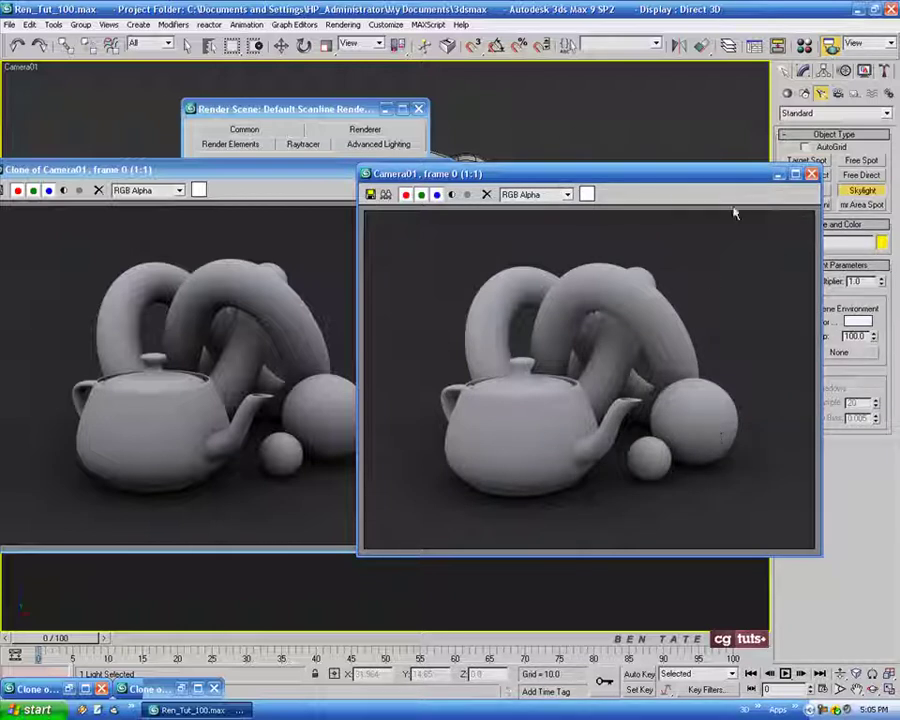
pyautogui.moveTo(661, 177); pyautogui.dragTo(695, 176)
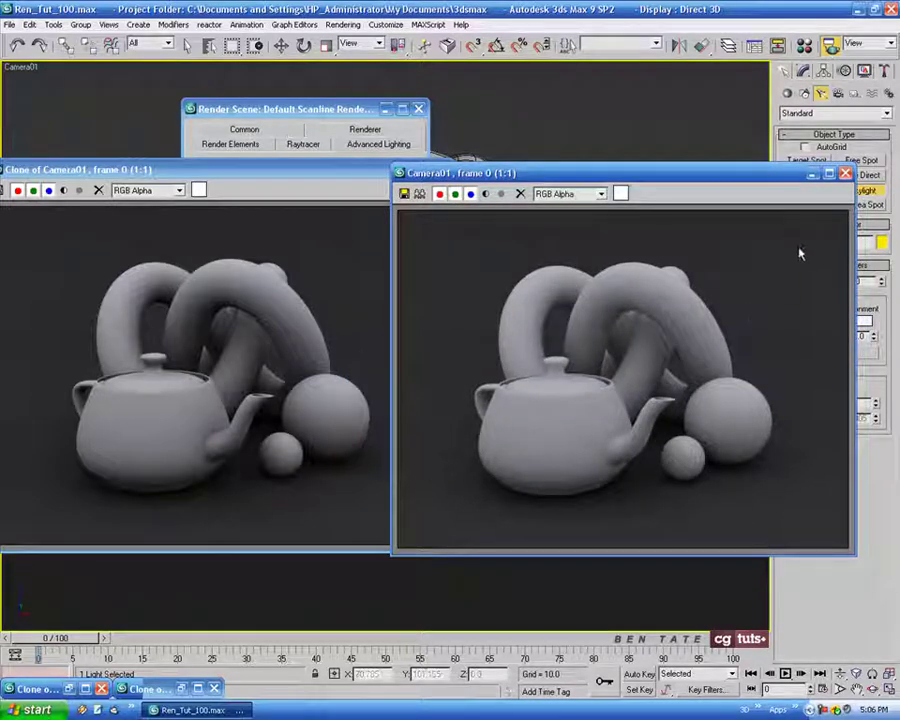
# Dismiss the two-bounce render and its comparison clone, then set the Light Tracer Bounces back to 0 and minimize the render settings.
pyautogui.moveTo(709, 179); pyautogui.dragTo(638, 179)
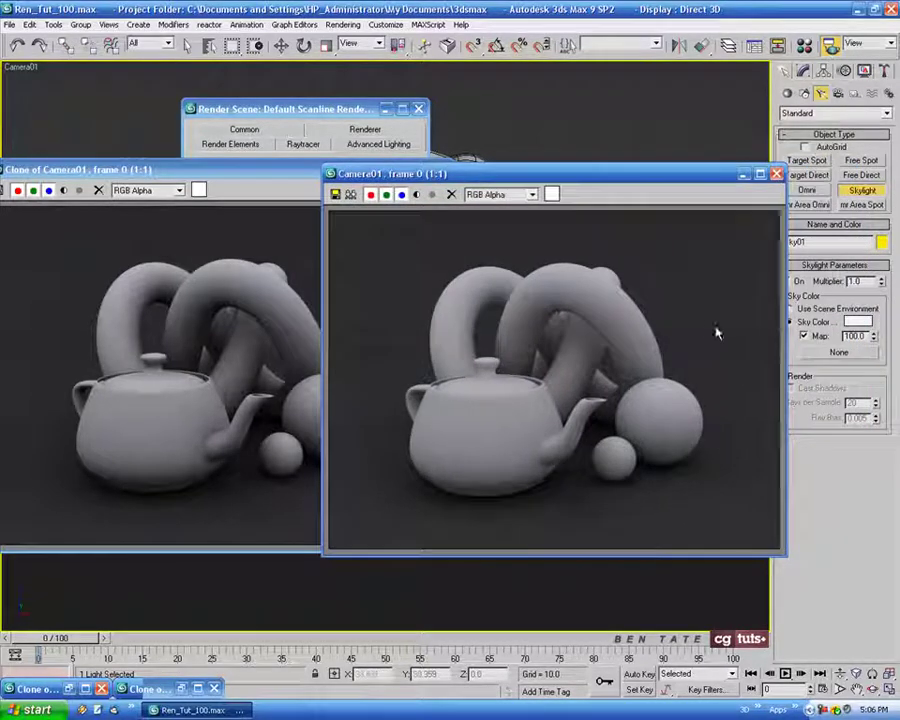
pyautogui.click(775, 174)
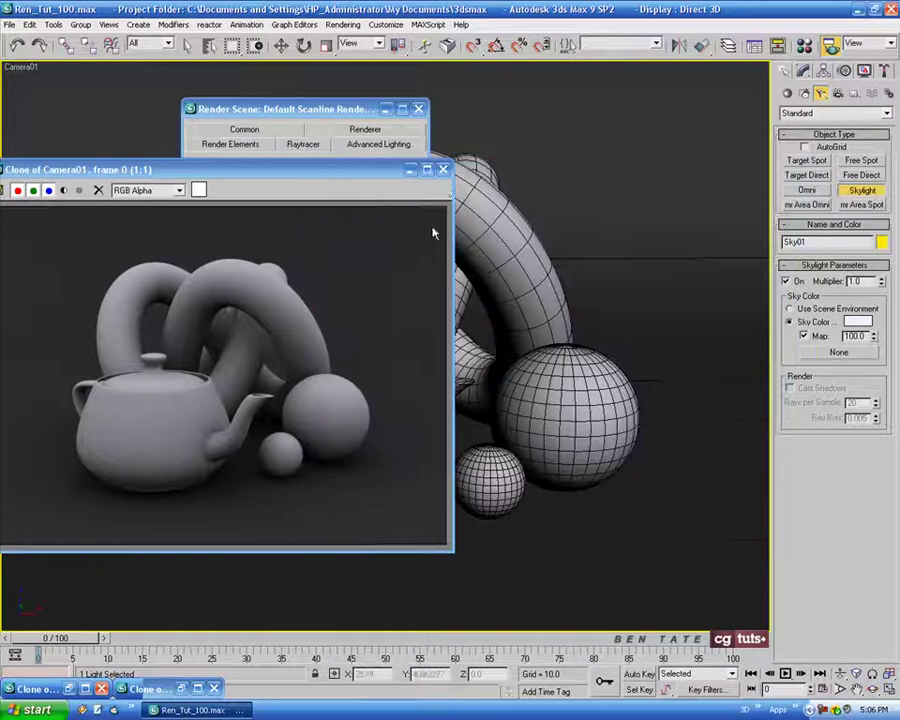
pyautogui.click(410, 170)
pyautogui.write('00')
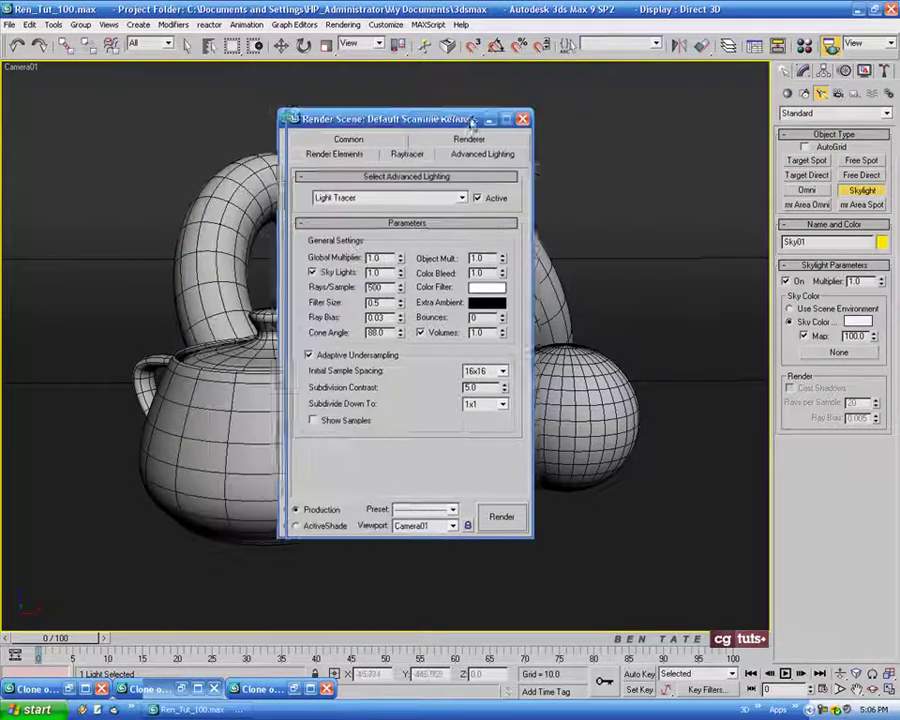
pyautogui.moveTo(480, 101); pyautogui.dragTo(505, 121)
pyautogui.click(504, 119)
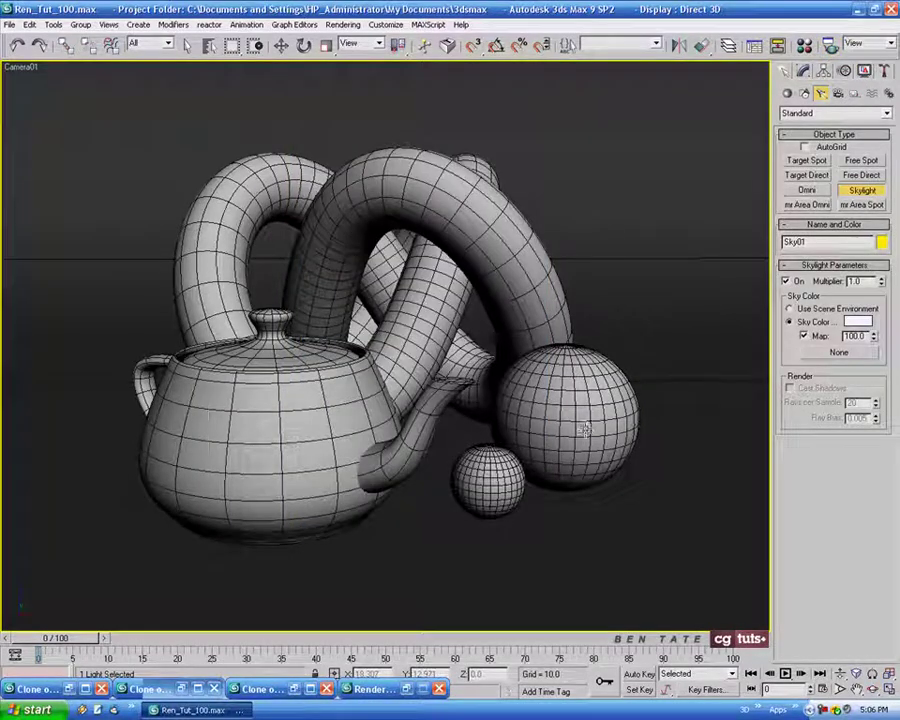
# Set the diffuse color of the third material slot to red with RGB values 200, 45, 45.
pyautogui.press('m')
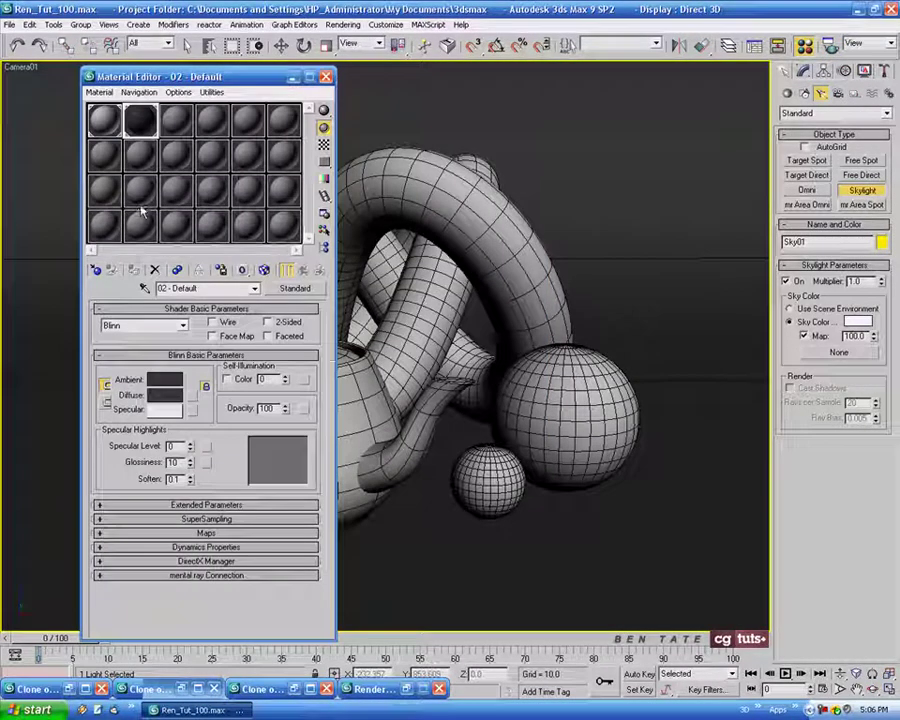
pyautogui.click(176, 120)
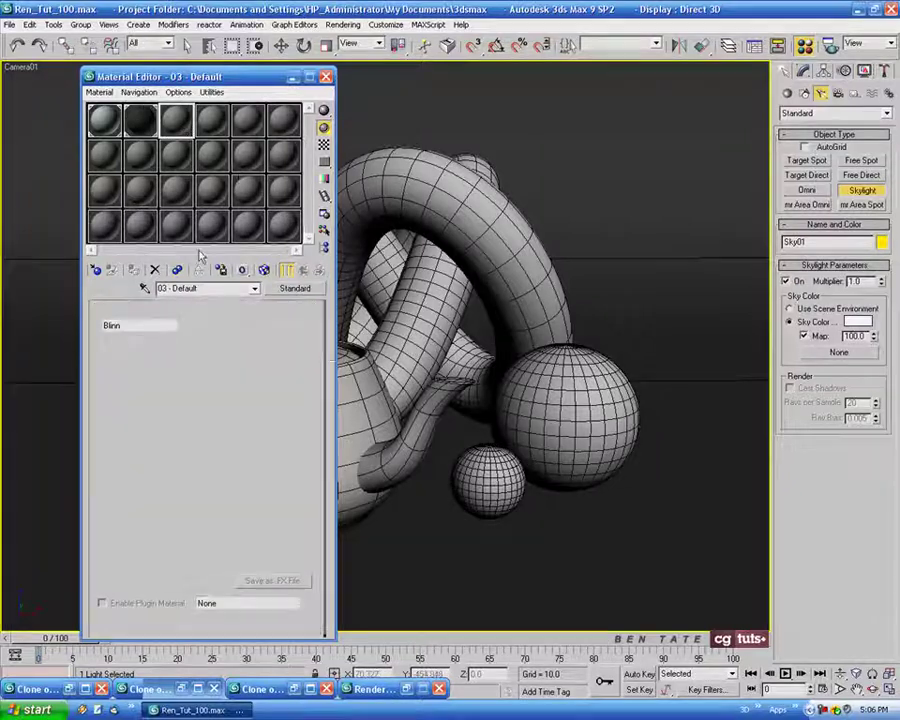
pyautogui.click(165, 394)
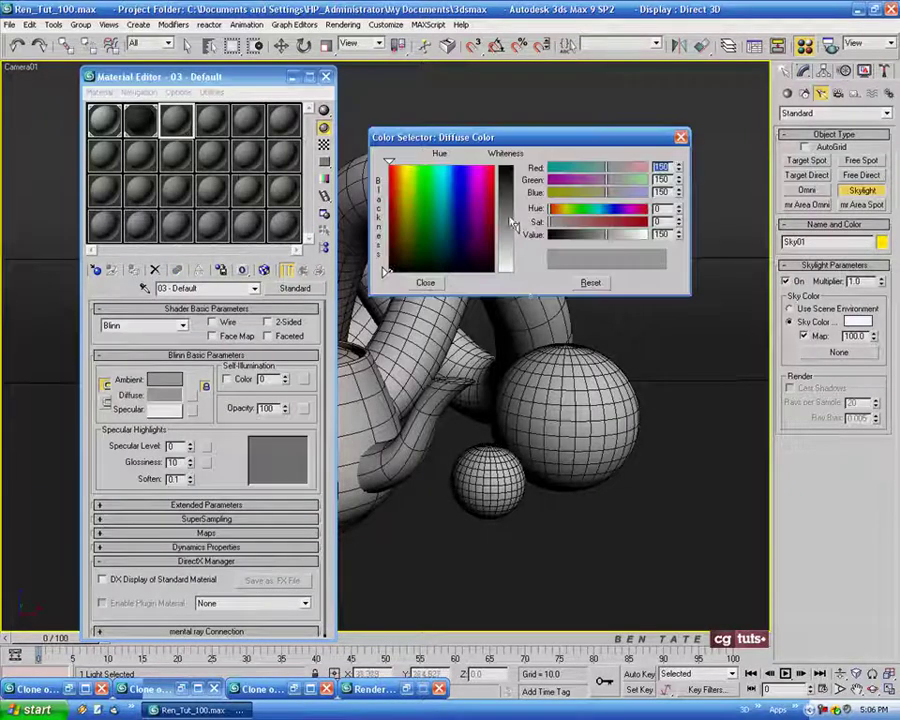
pyautogui.moveTo(479, 213); pyautogui.dragTo(492, 176)
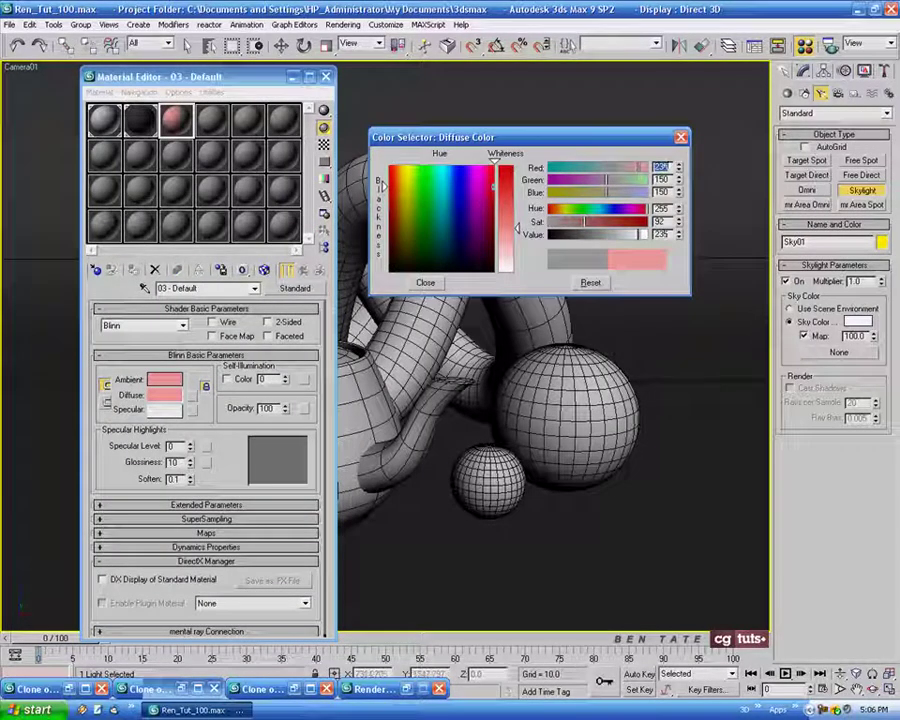
pyautogui.moveTo(378, 181); pyautogui.dragTo(381, 192)
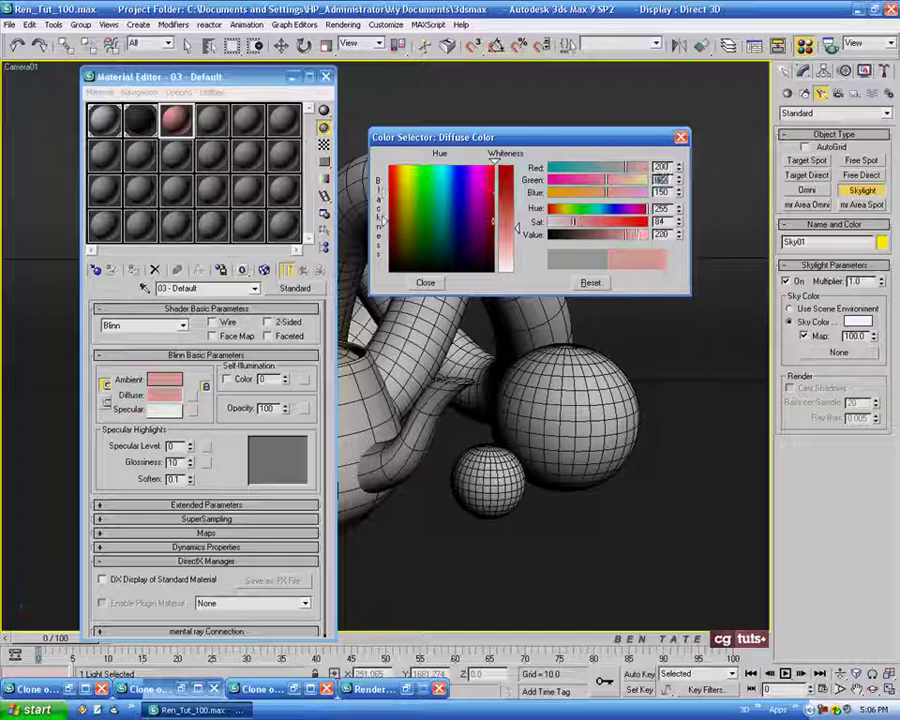
pyautogui.moveTo(605, 180); pyautogui.dragTo(557, 180)
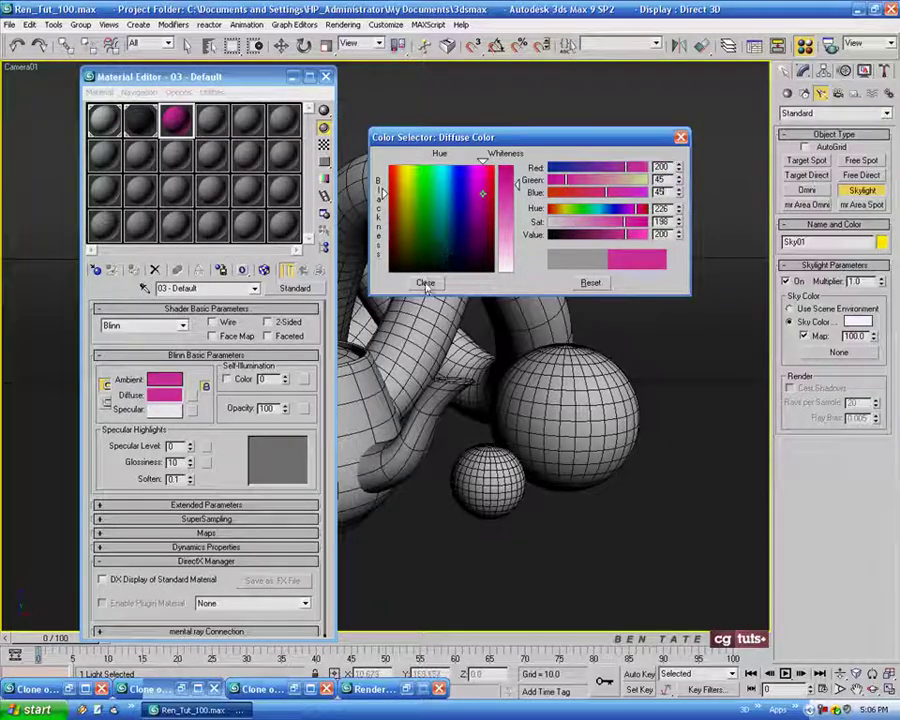
pyautogui.click(425, 282)
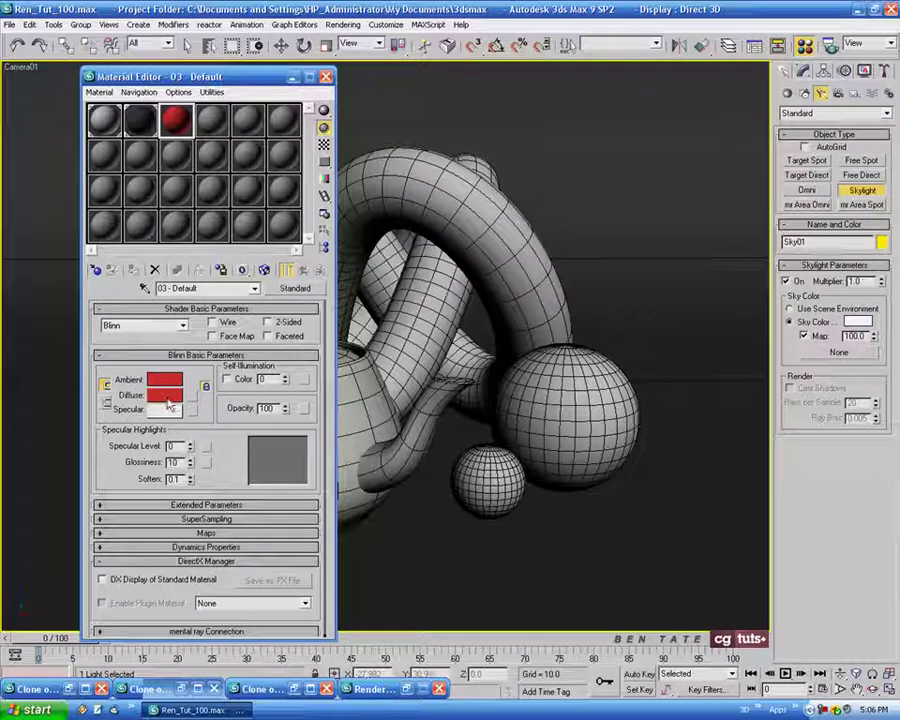
# Assign the red material to the teapot and close the Material Editor.
pyautogui.moveTo(250, 77); pyautogui.dragTo(168, 78)
pyautogui.click(188, 47)
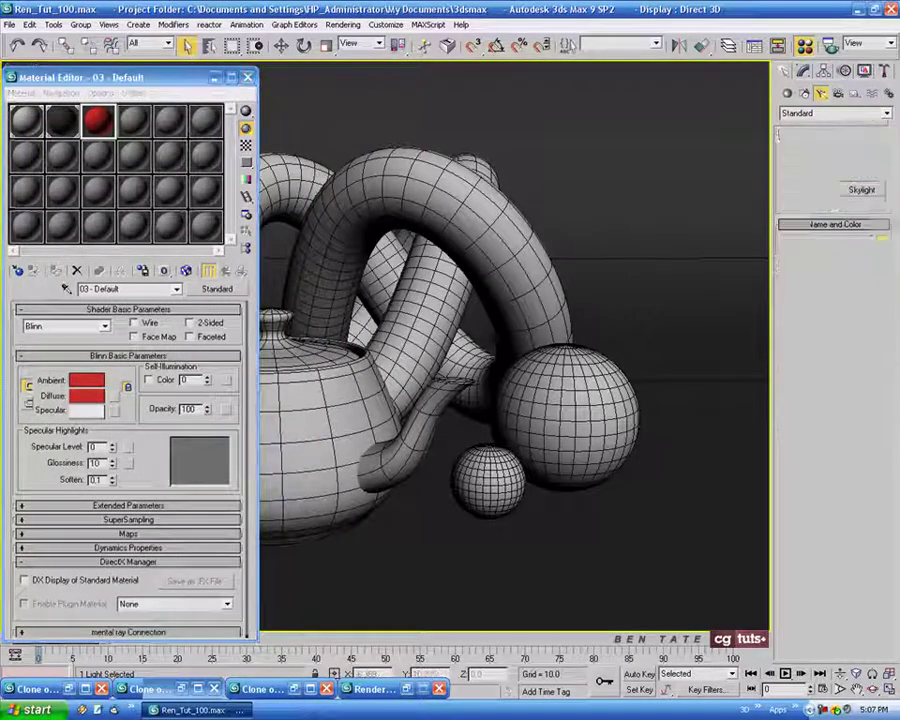
pyautogui.click(268, 326)
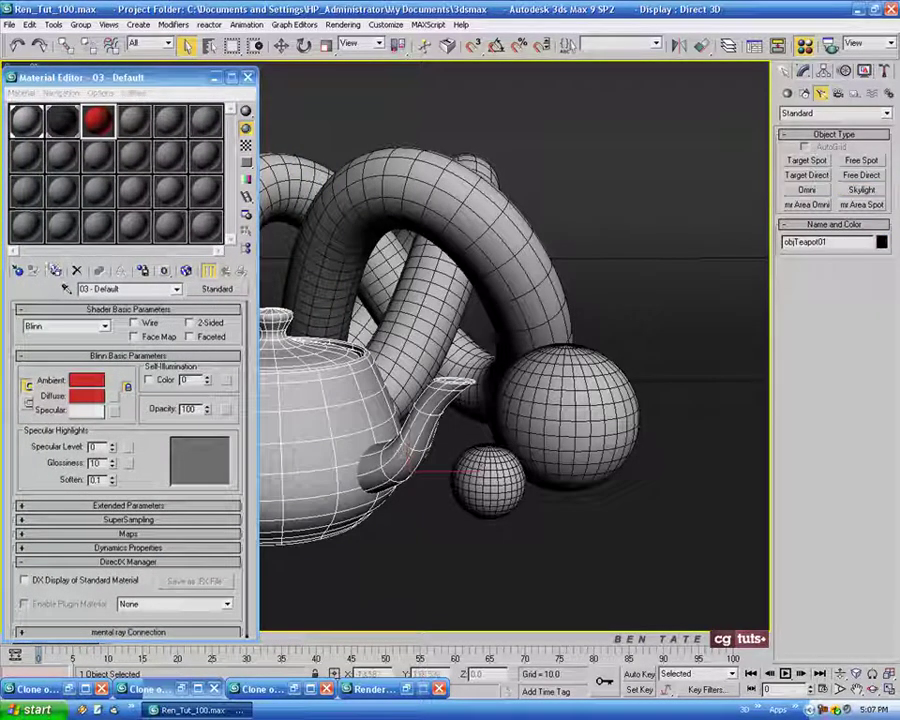
pyautogui.click(55, 270)
pyautogui.click(248, 77)
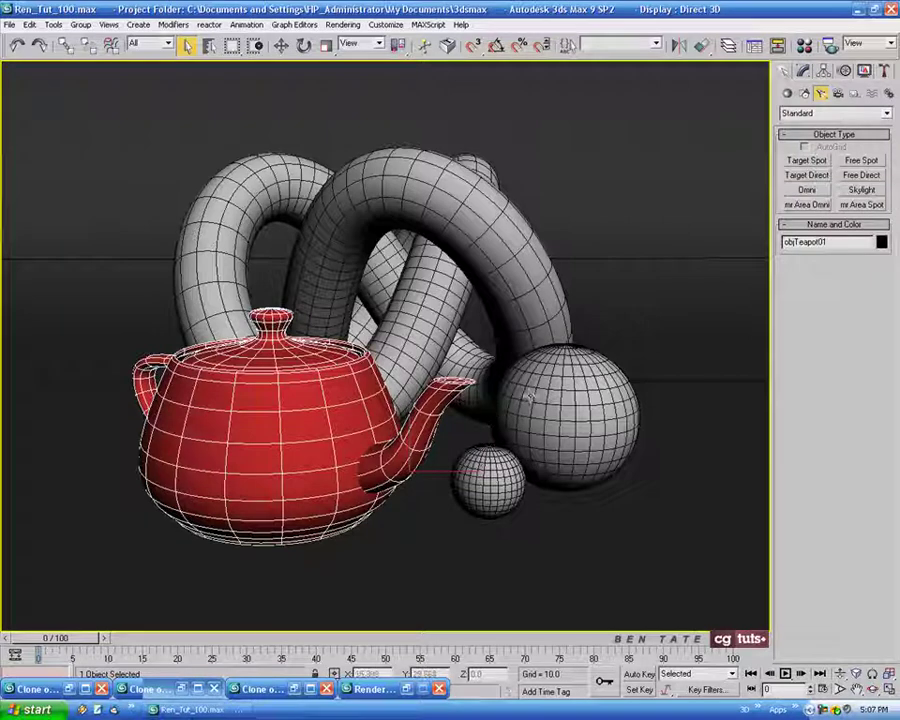
# Render Camera01 with the red teapot and keep a minimized clone of the render, closing the original.
pyautogui.hotkey('shift', 'q')
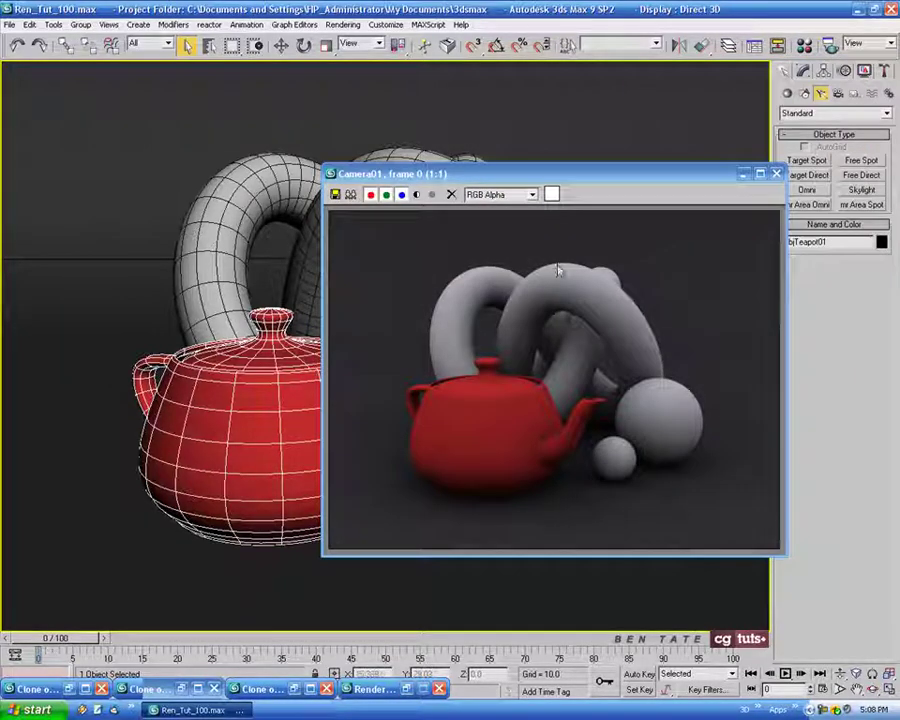
pyautogui.moveTo(537, 180); pyautogui.dragTo(415, 143)
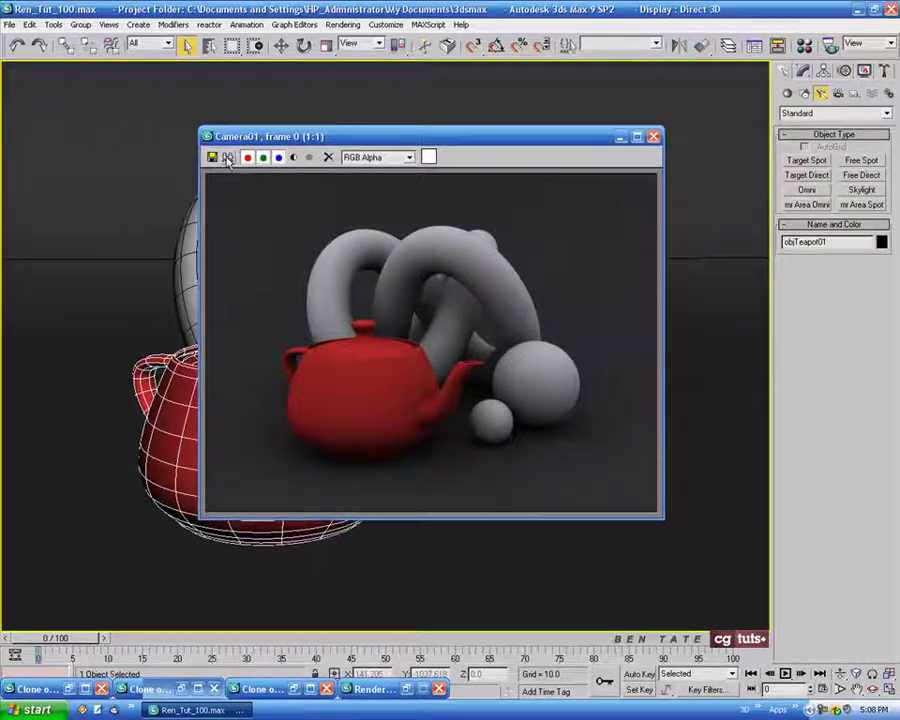
pyautogui.click(228, 158)
pyautogui.click(636, 175)
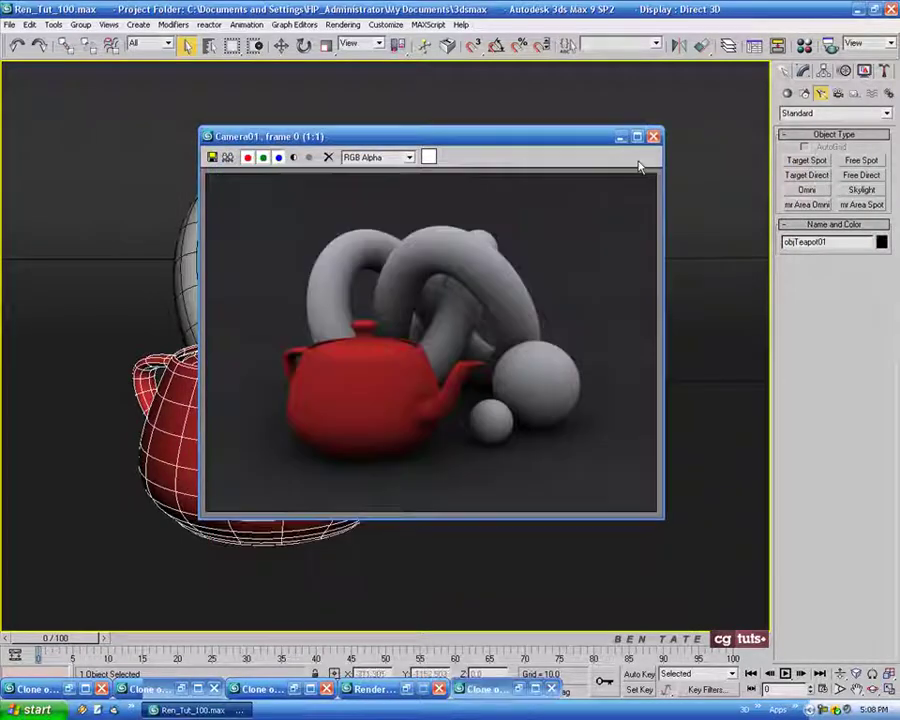
pyautogui.click(653, 136)
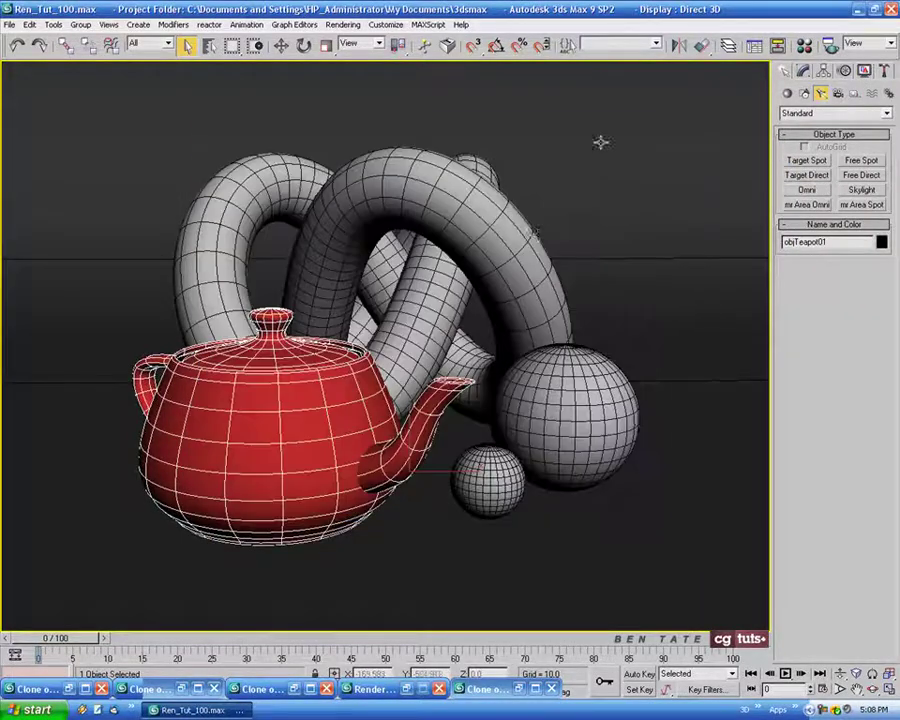
# Make the teapot's red material 2-Sided and review the cloned red-teapot render.
pyautogui.press('m')
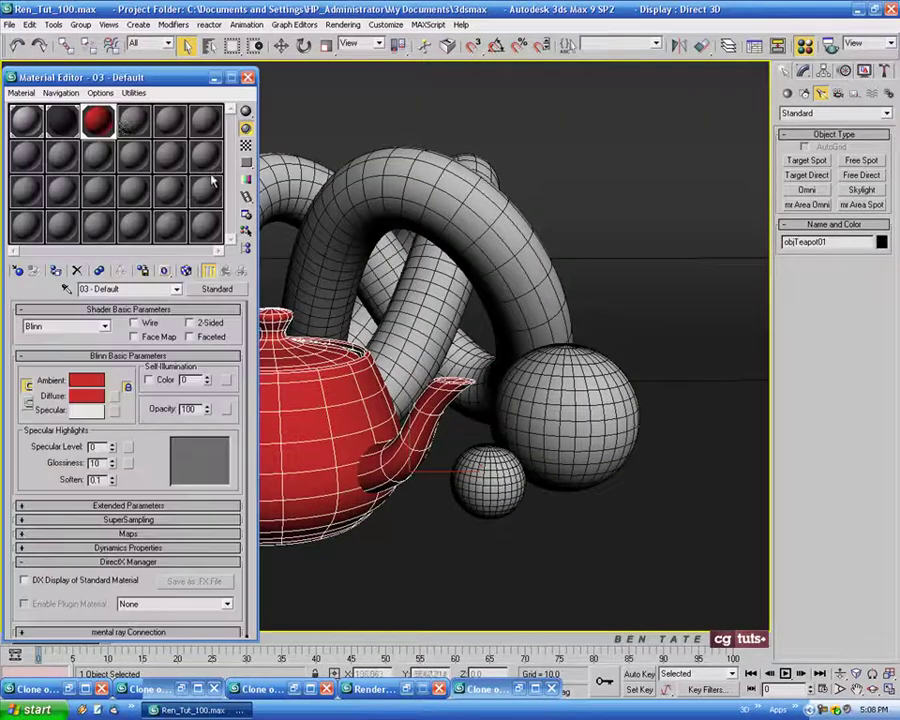
pyautogui.click(190, 323)
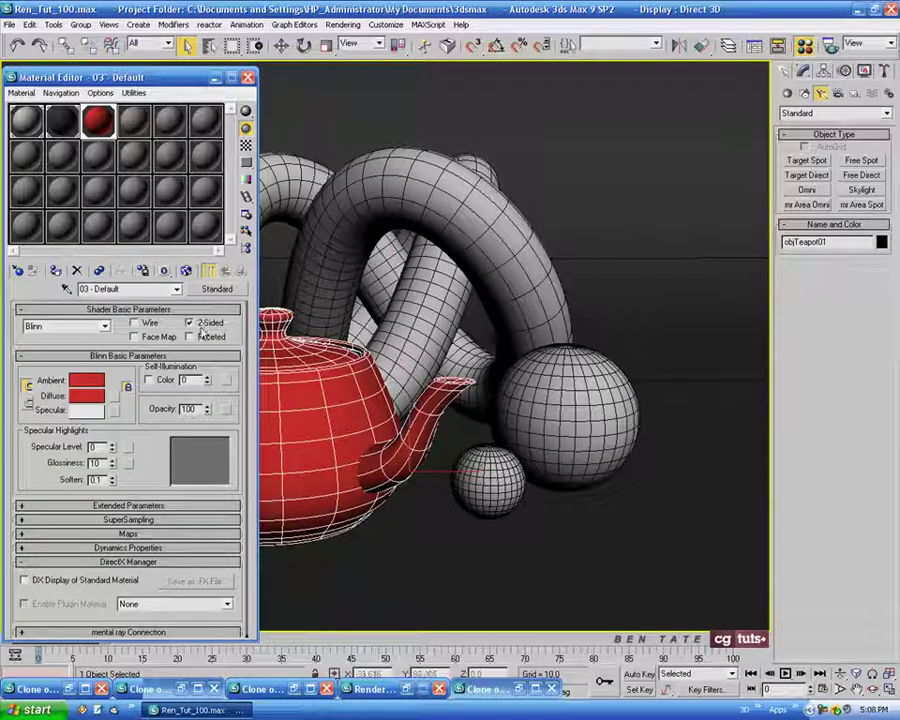
pyautogui.click(248, 77)
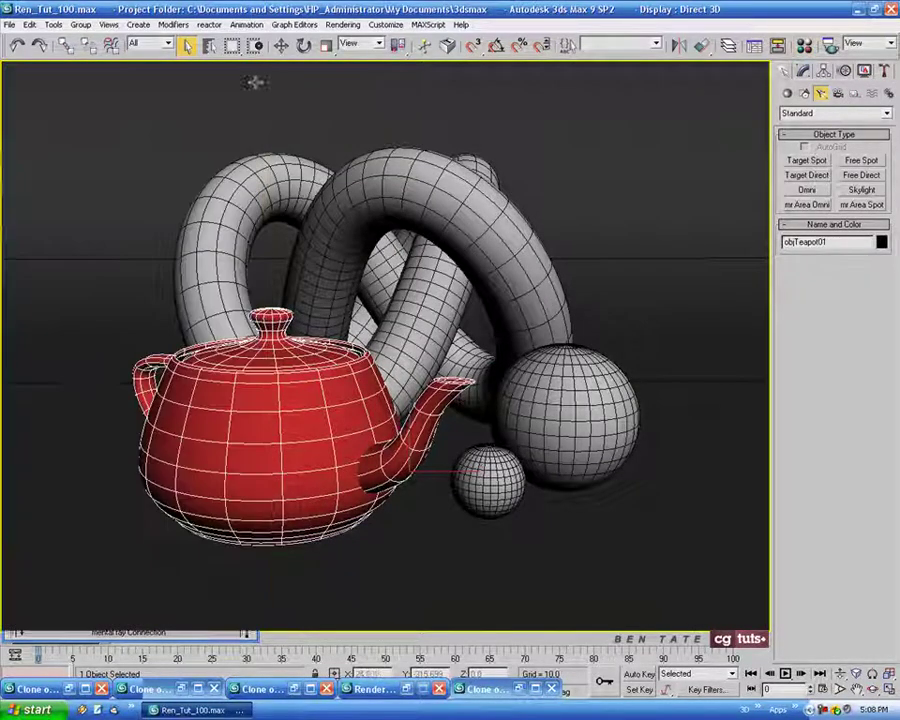
pyautogui.click(519, 690)
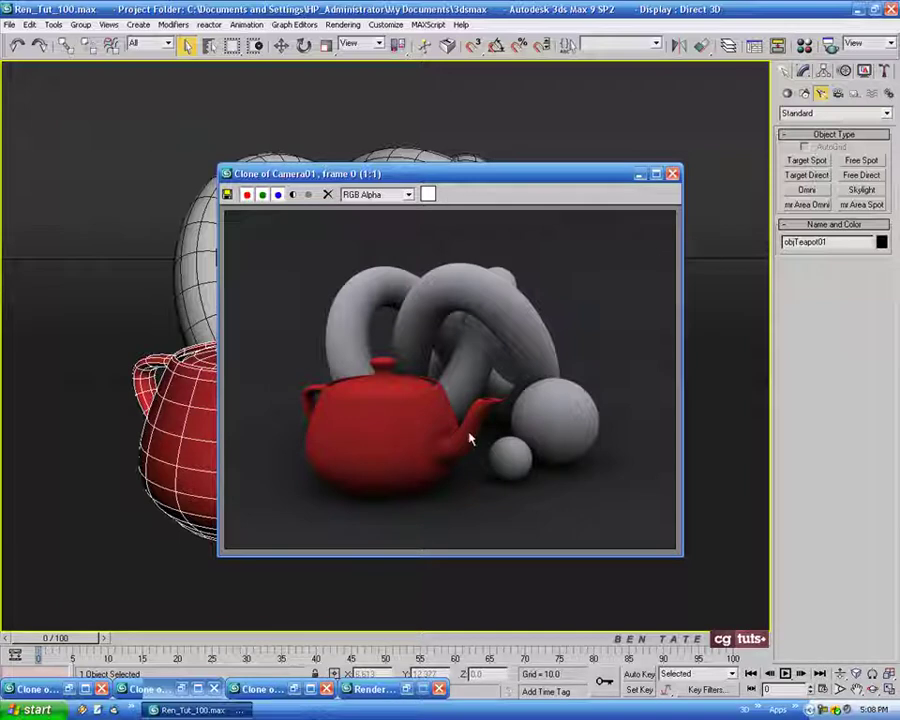
pyautogui.click(639, 175)
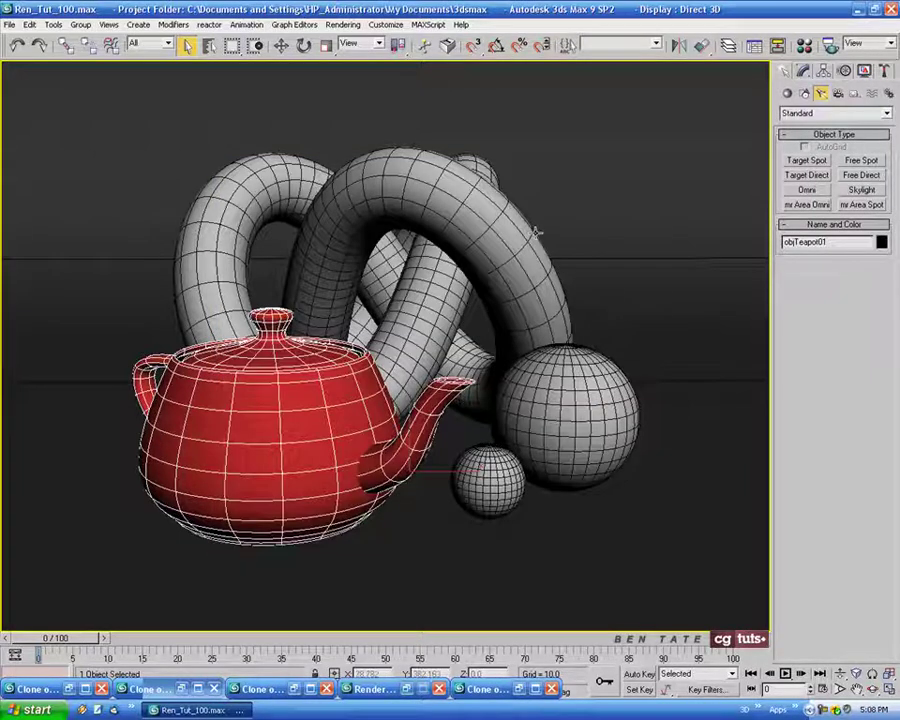
# Set the Light Tracer Color Bleed to 3 and render Camera01, closing the render after checking it.
pyautogui.click(343, 24)
pyautogui.click(350, 39)
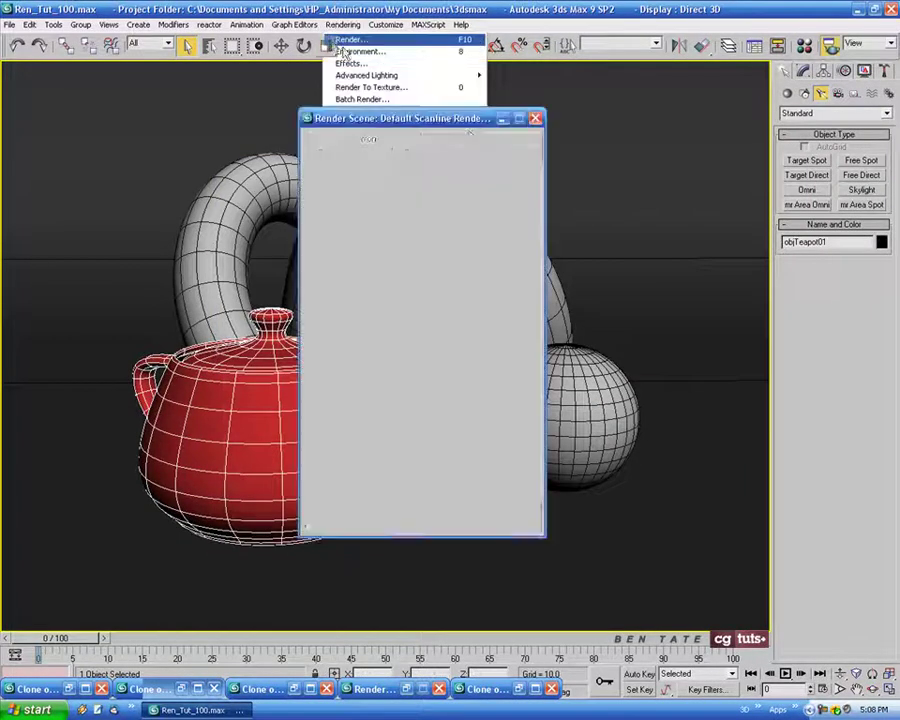
pyautogui.moveTo(437, 120); pyautogui.dragTo(386, 108)
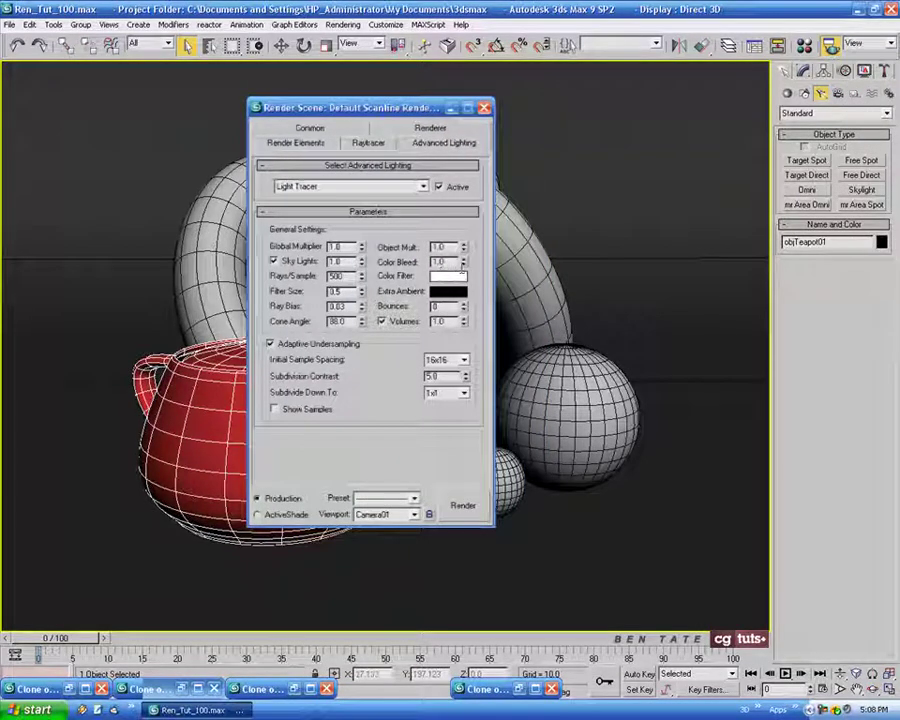
pyautogui.moveTo(416, 112)
pyautogui.mouseDown()
pyautogui.moveTo(436, 113)
pyautogui.moveTo(410, 112)
pyautogui.moveTo(419, 112)
pyautogui.mouseUp()
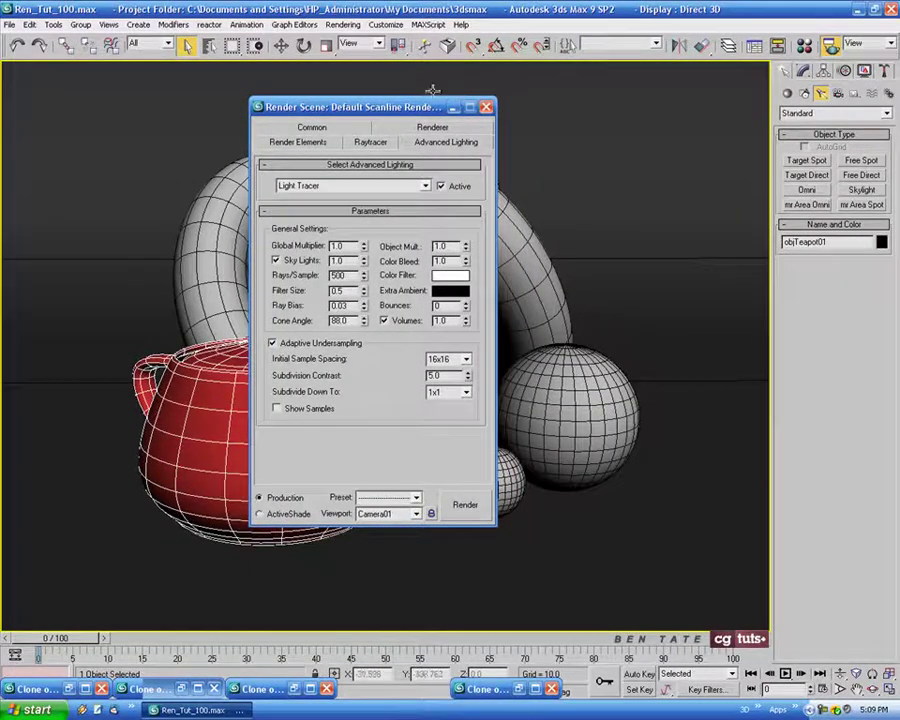
pyautogui.moveTo(418, 110); pyautogui.dragTo(645, 116)
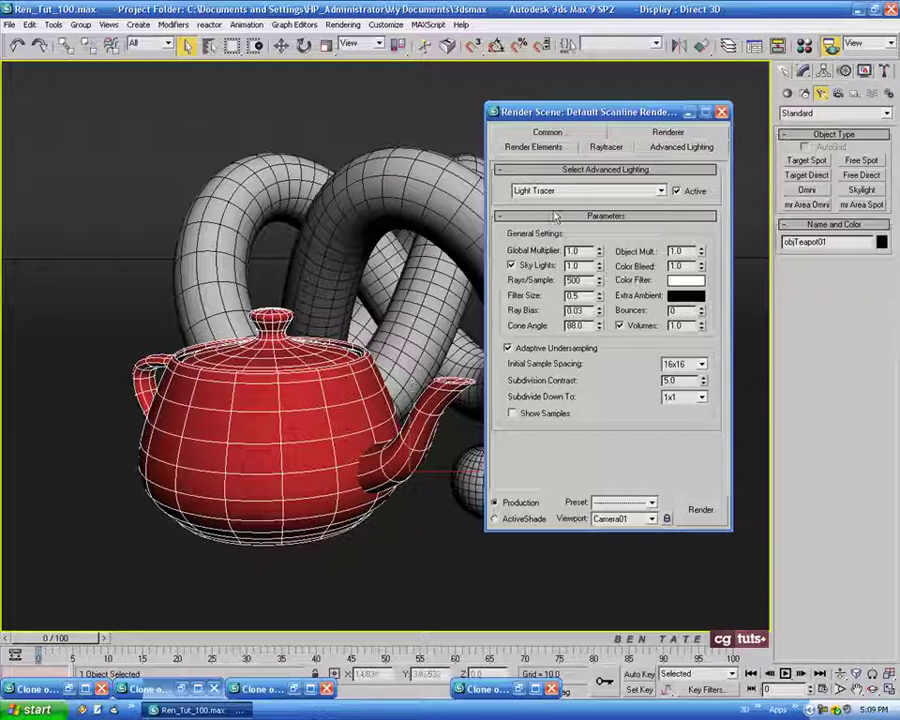
pyautogui.moveTo(590, 111); pyautogui.dragTo(564, 112)
pyautogui.doubleClick(661, 266)
pyautogui.write('3')
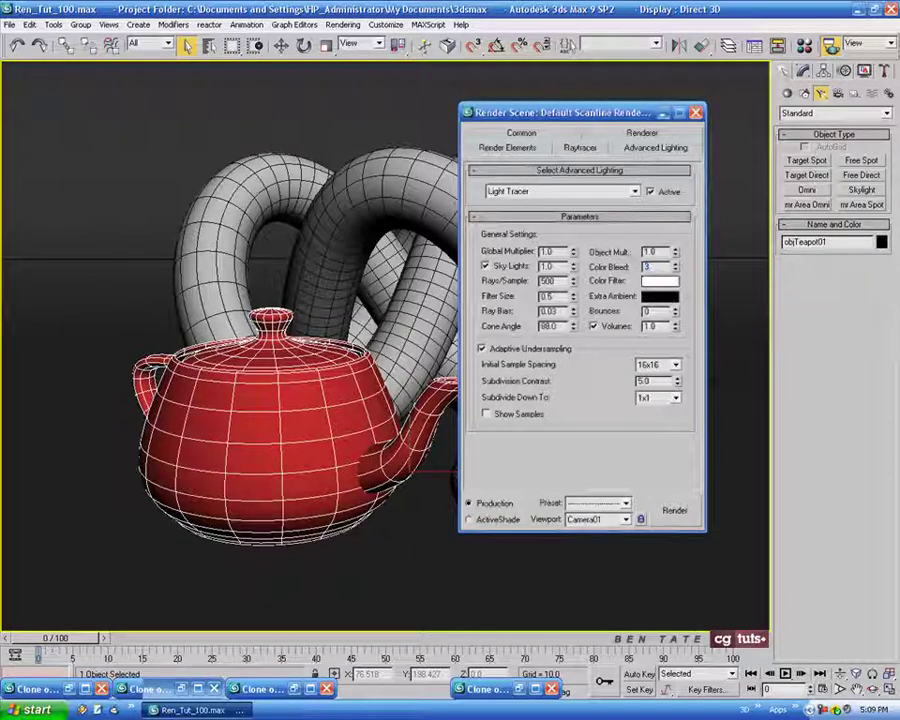
pyautogui.click(680, 515)
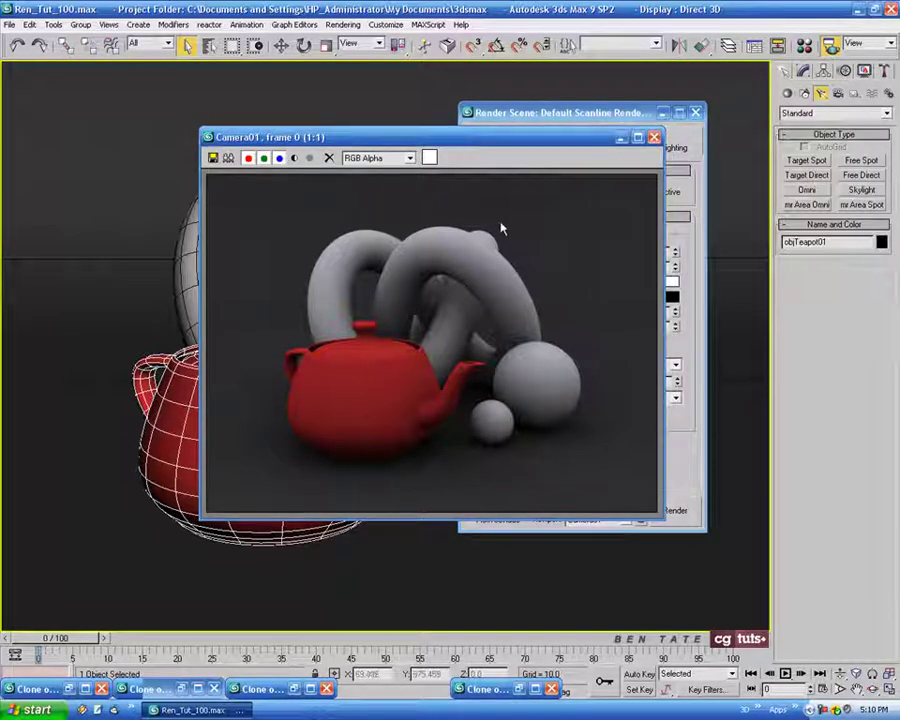
pyautogui.moveTo(560, 137); pyautogui.dragTo(470, 146)
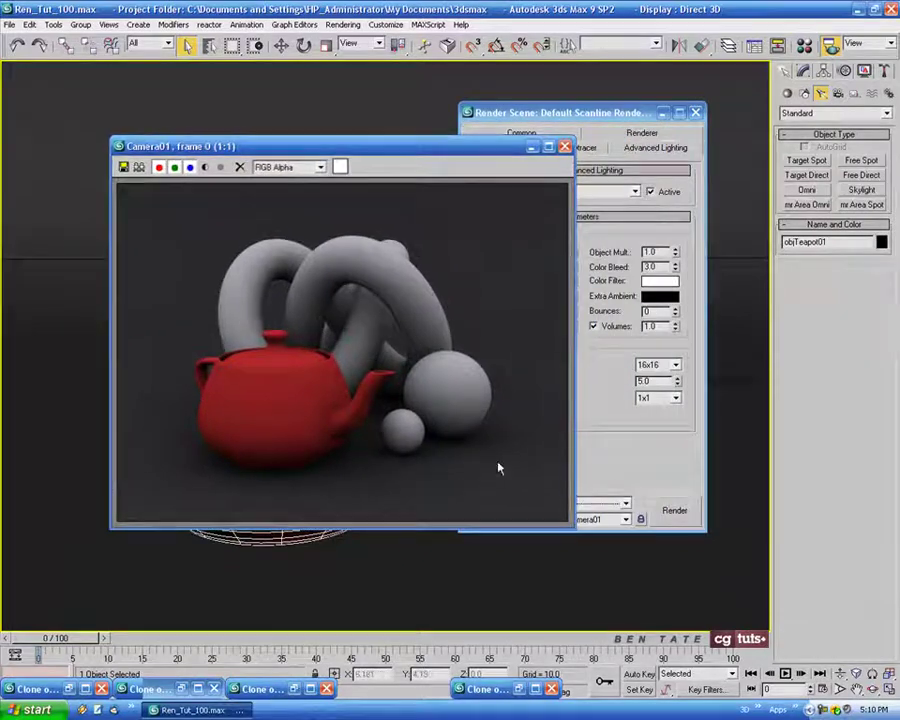
pyautogui.click(565, 146)
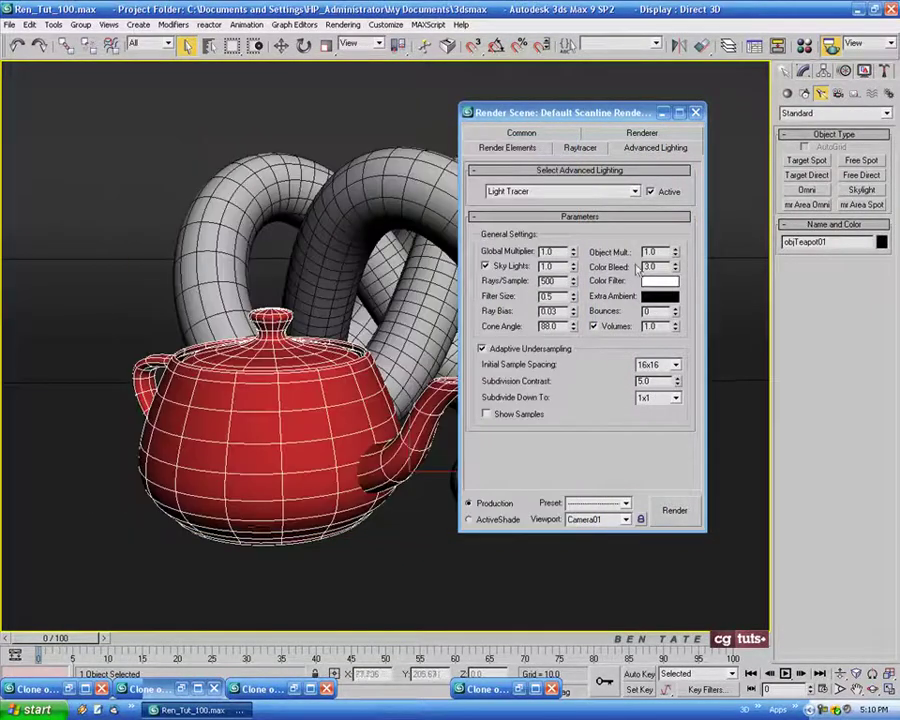
# Set the Light Tracer Bounces to 3 and render Camera01, placing the render beside the settings to inspect the color bleed.
pyautogui.moveTo(560, 112); pyautogui.dragTo(525, 119)
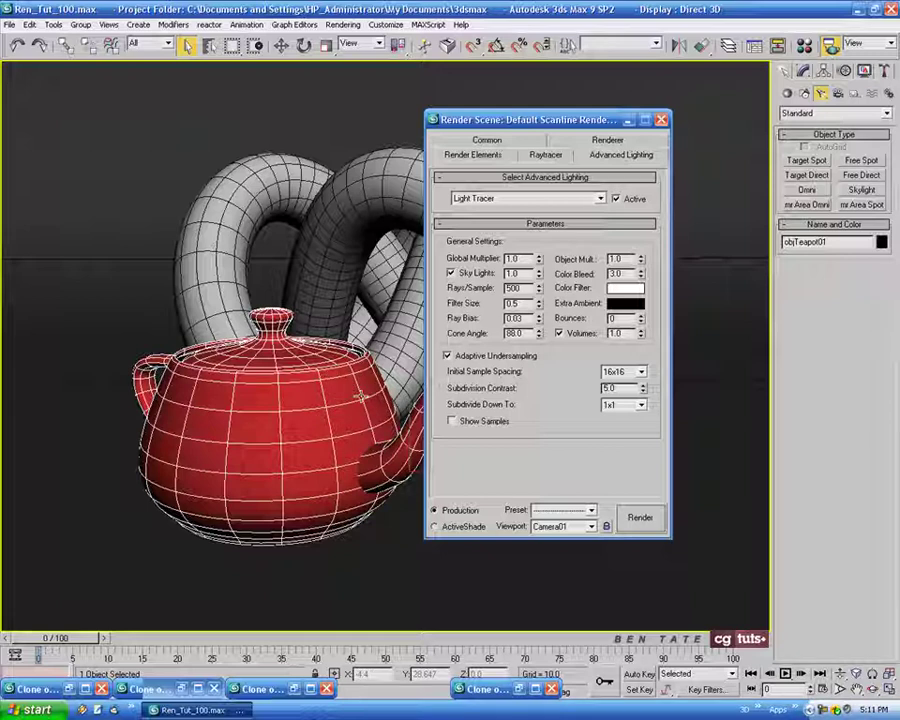
pyautogui.click(642, 317)
pyautogui.click(642, 315)
pyautogui.click(642, 315)
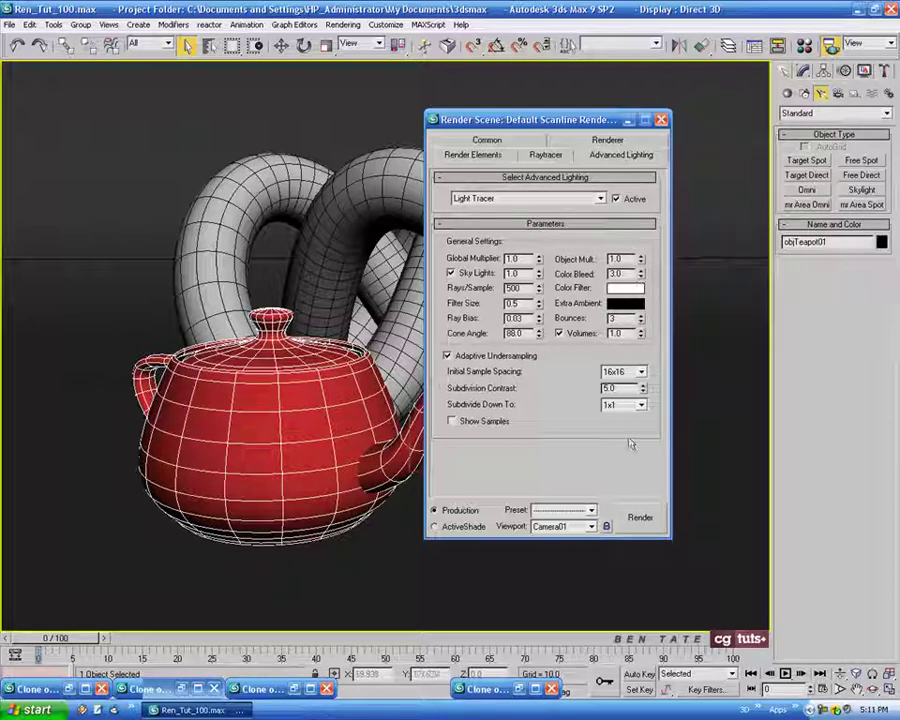
pyautogui.hotkey('shift', 'q')
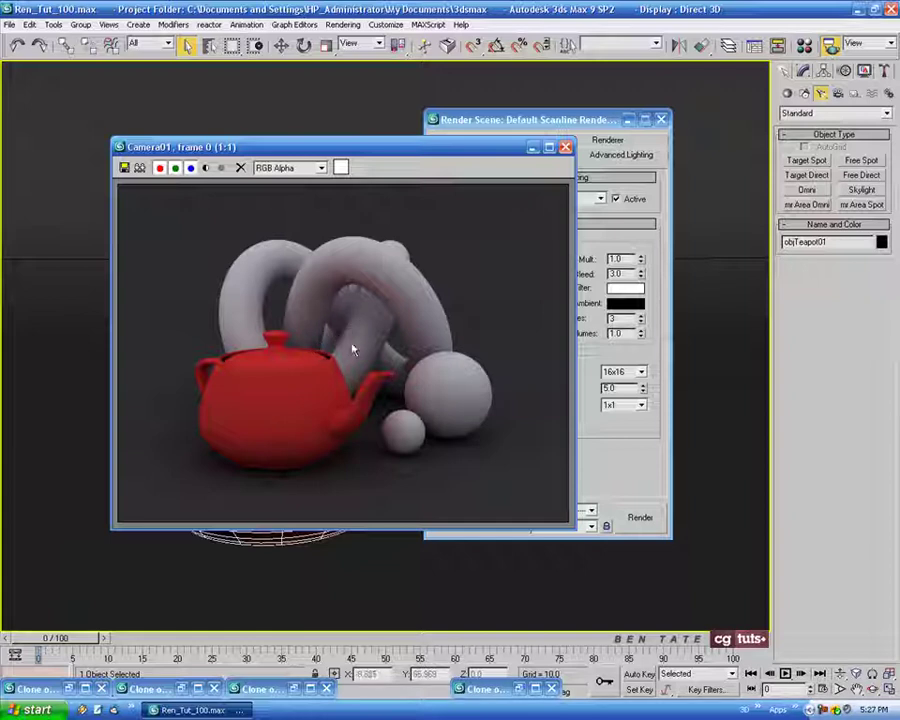
pyautogui.moveTo(409, 153); pyautogui.dragTo(272, 154)
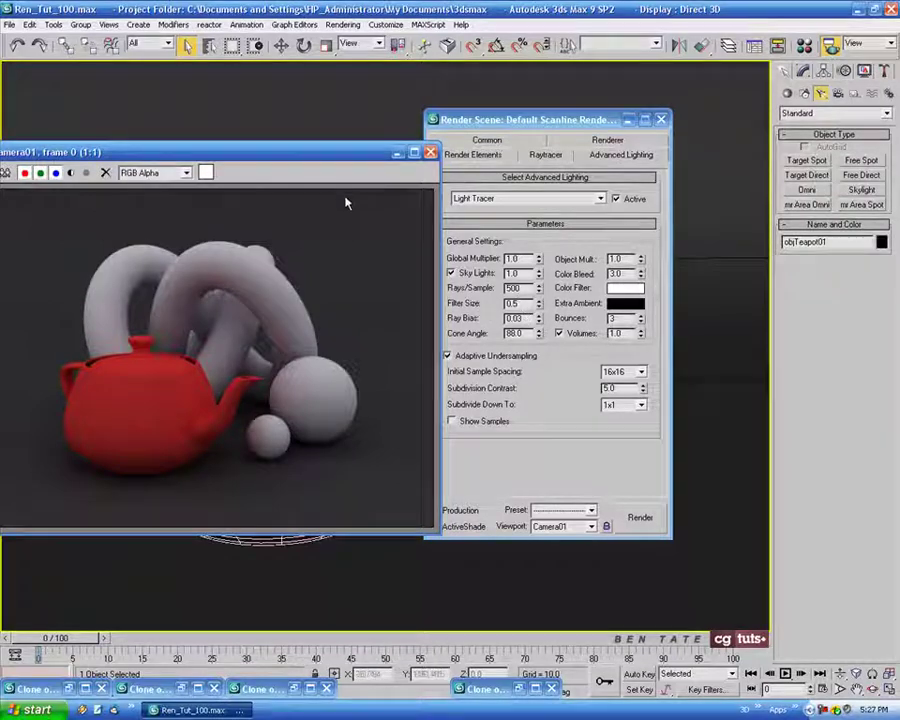
# Examine the red-teapot render with stronger color bleed, keep a minimized clone of it and close the original.
pyautogui.moveTo(322, 160); pyautogui.dragTo(481, 159)
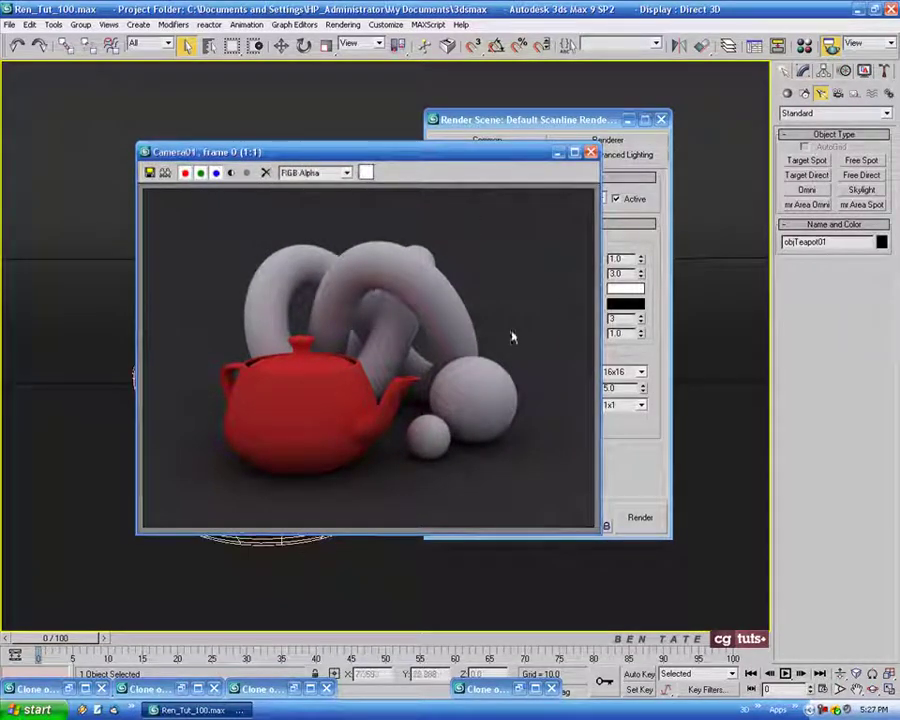
pyautogui.moveTo(539, 152); pyautogui.dragTo(542, 145)
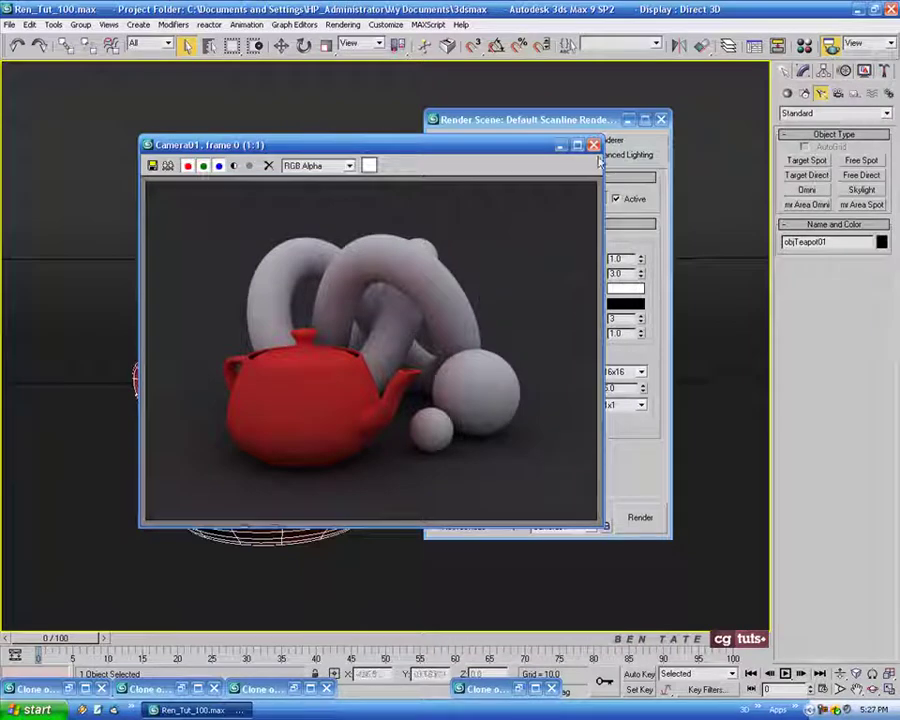
pyautogui.click(167, 166)
pyautogui.click(684, 176)
pyautogui.click(594, 145)
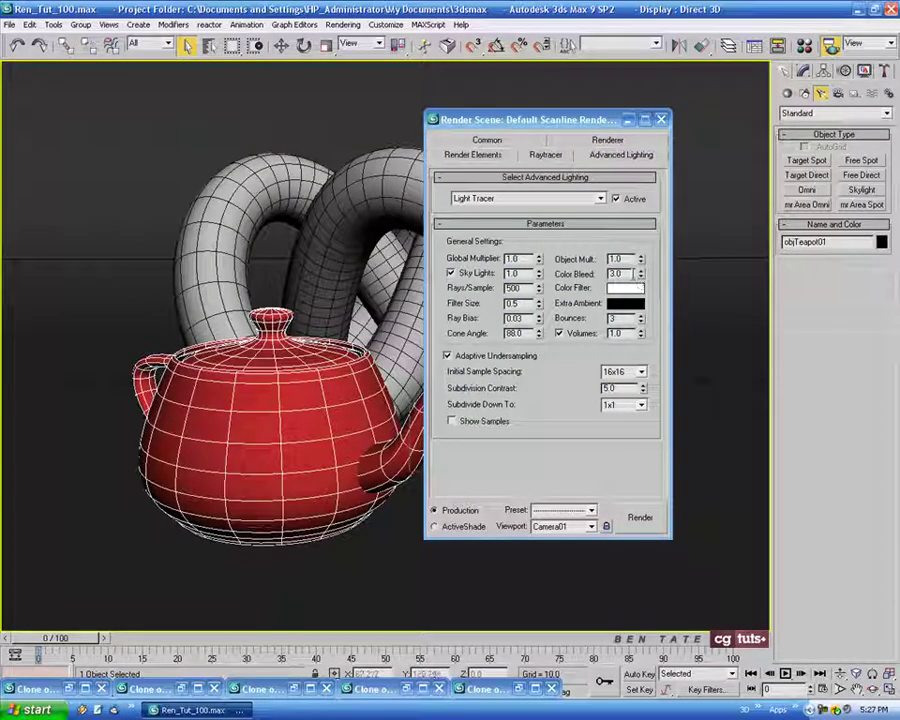
# Set the Light Tracer Color Bleed to 1 and Bounces to 0, and close the render settings.
pyautogui.write('1')
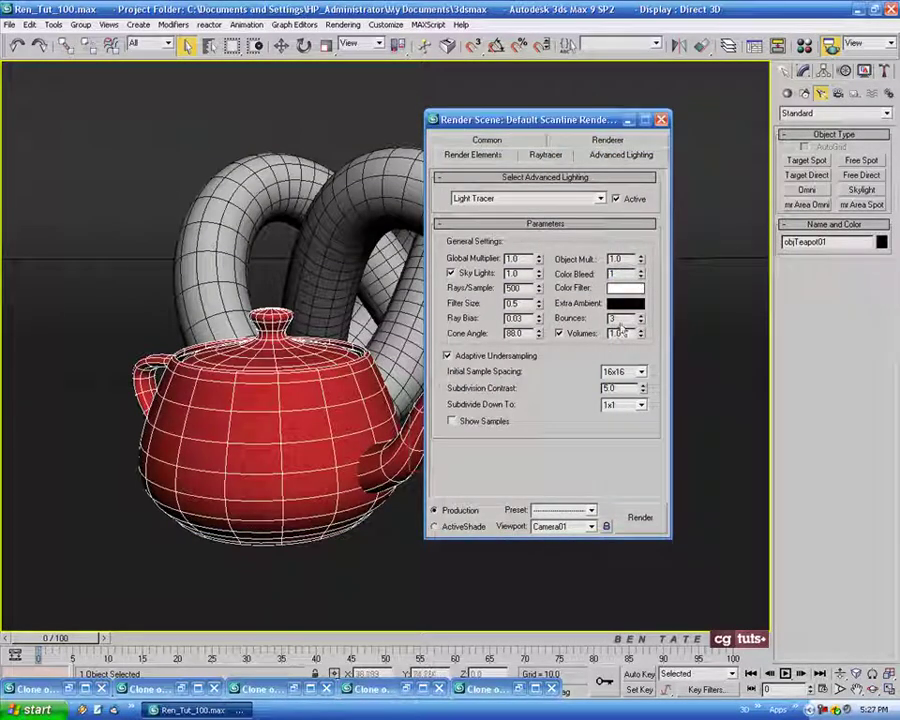
pyautogui.rightClick(641, 320)
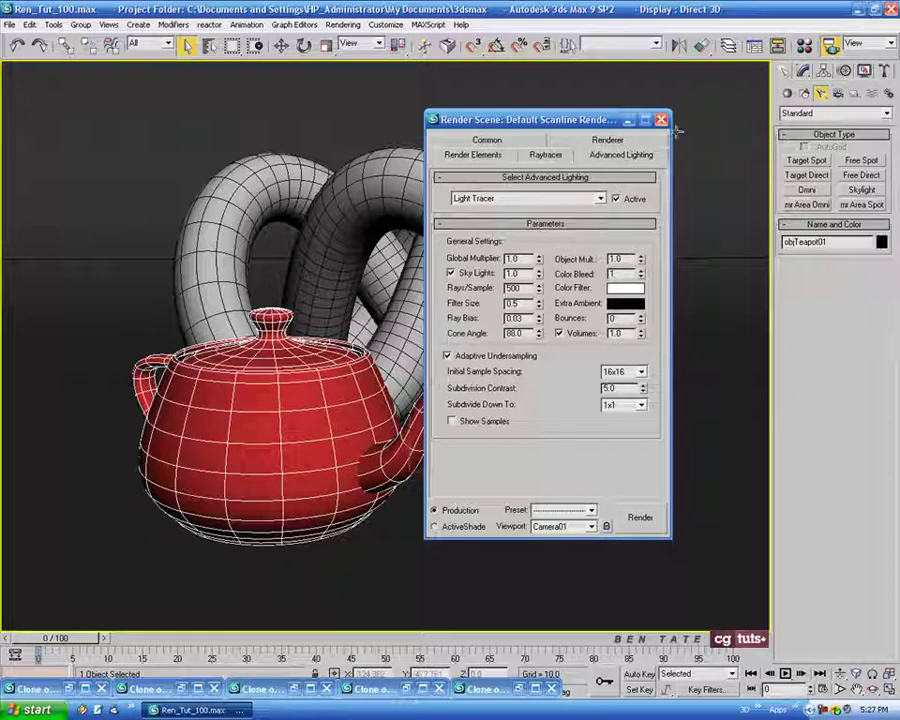
pyautogui.moveTo(607, 120); pyautogui.dragTo(595, 112)
pyautogui.click(650, 112)
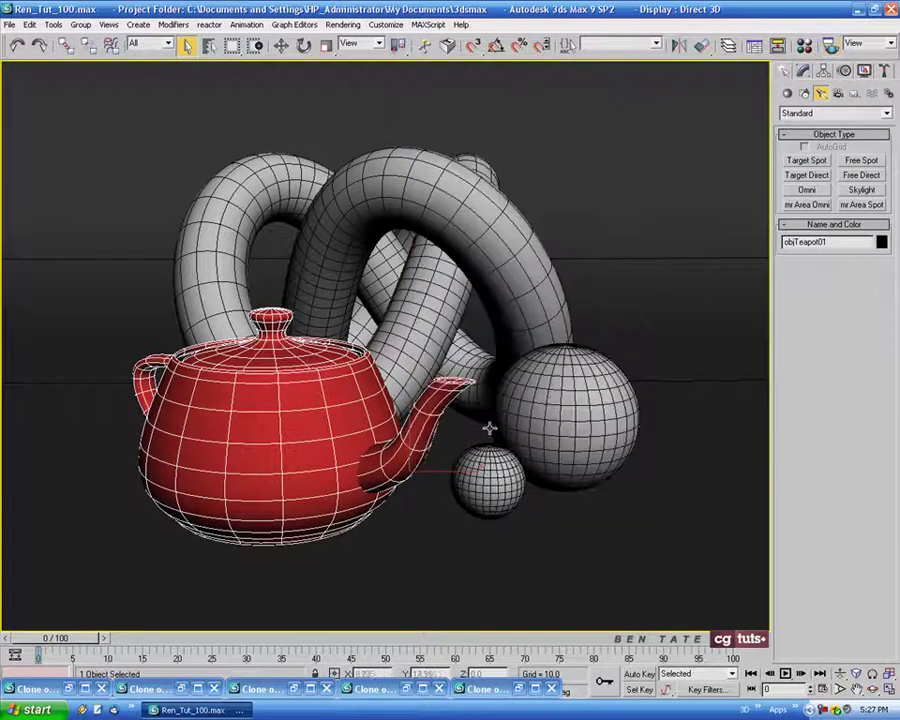
# Apply the gray 01 - Default material to the teapot and shift the Camera01 framing slightly sideways.
pyautogui.press('m')
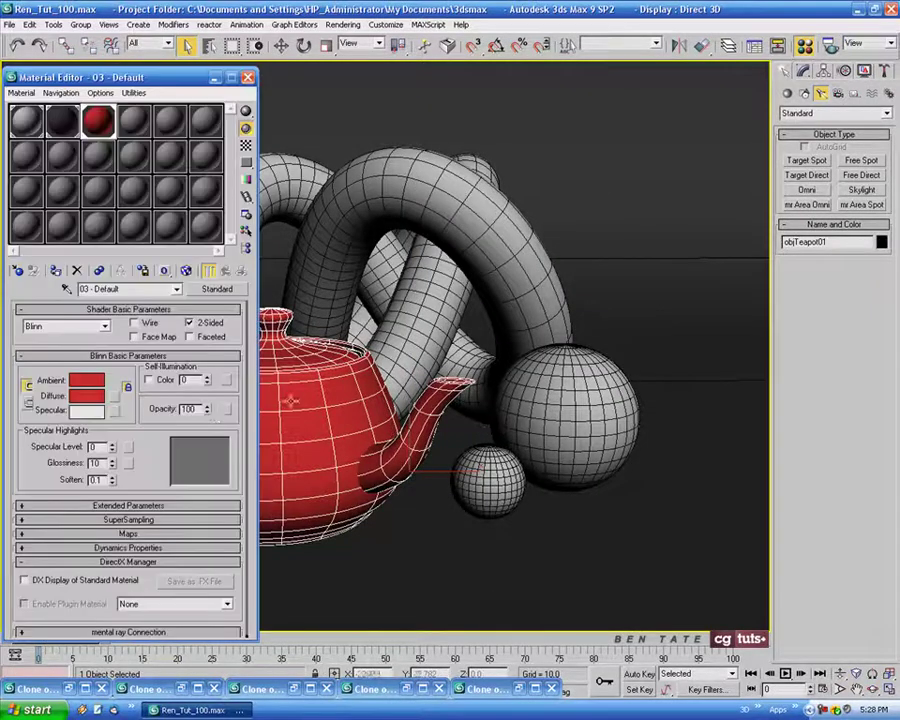
pyautogui.click(25, 122)
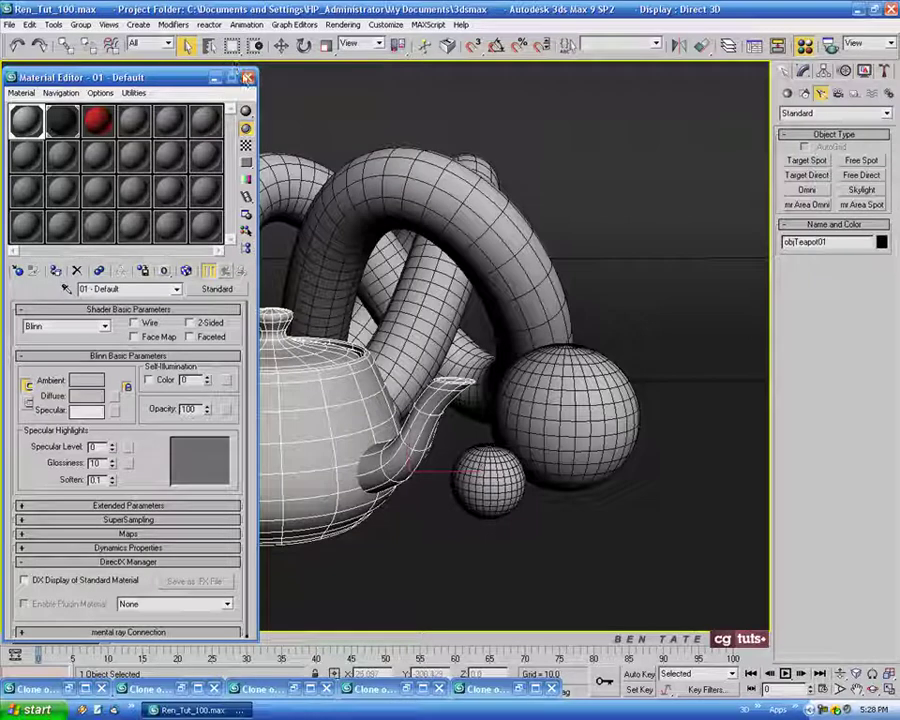
pyautogui.press('m')
pyautogui.moveTo(443, 348); pyautogui.dragTo(439, 352, button='middle')
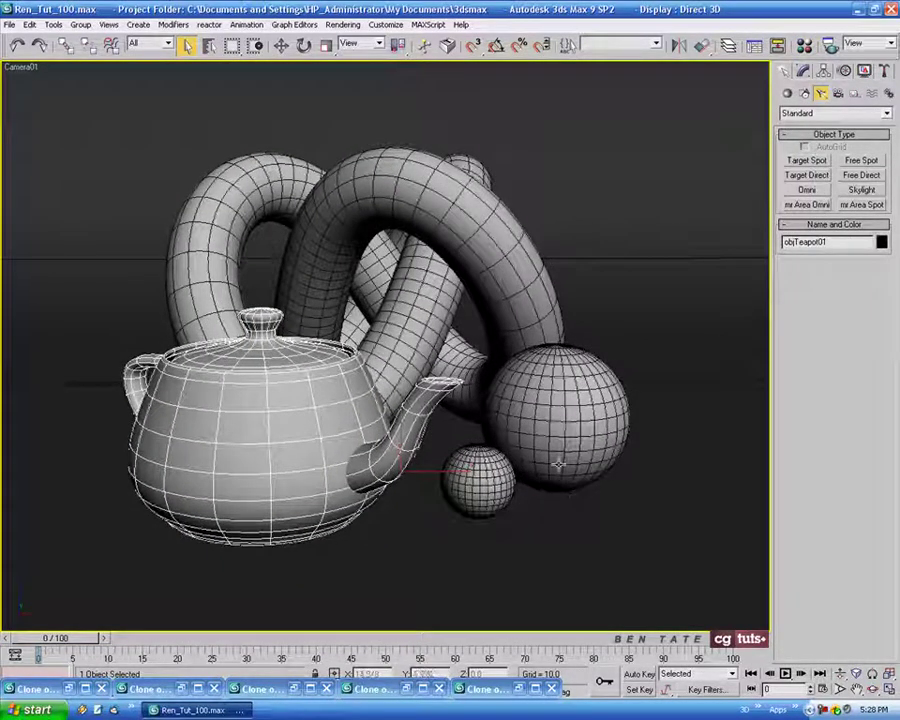
# Render Camera01 with the gray teapot and inspect the resulting image.
pyautogui.hotkey('shift', 'q')
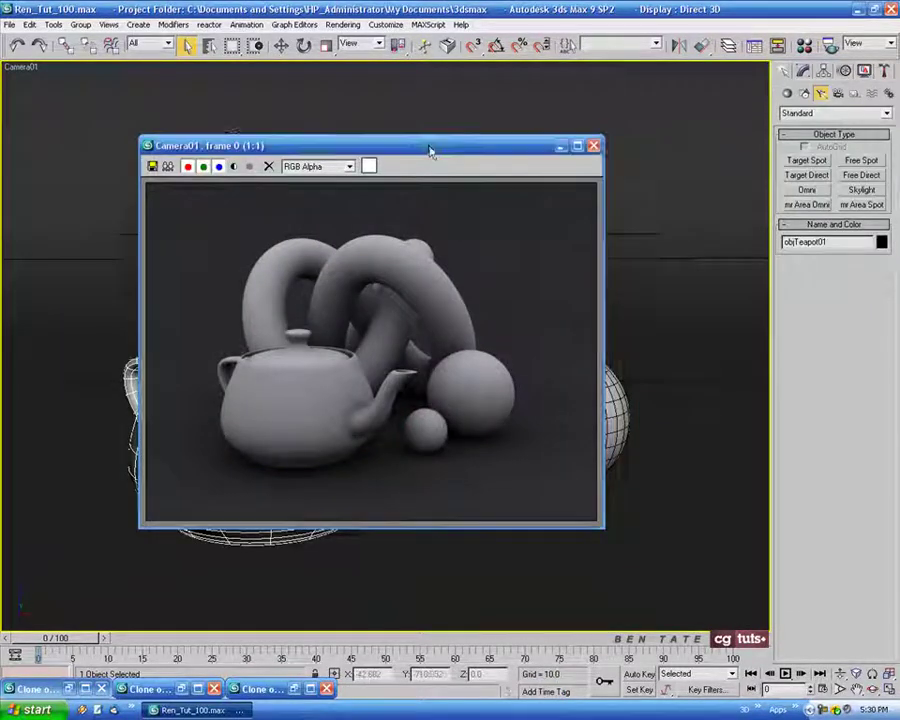
pyautogui.moveTo(430, 150); pyautogui.dragTo(465, 181)
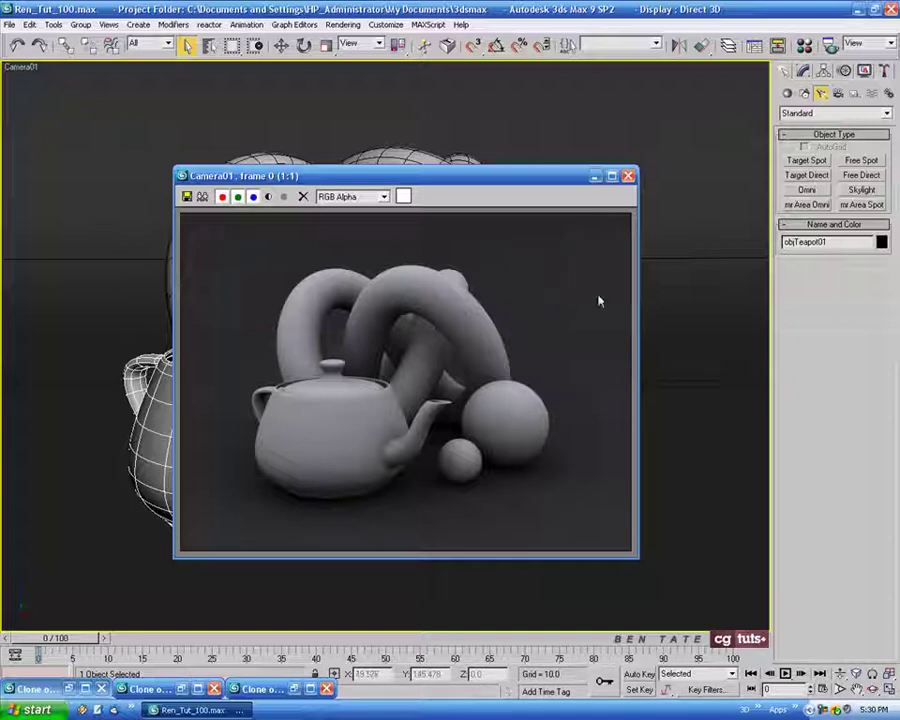
pyautogui.moveTo(448, 180); pyautogui.dragTo(468, 186)
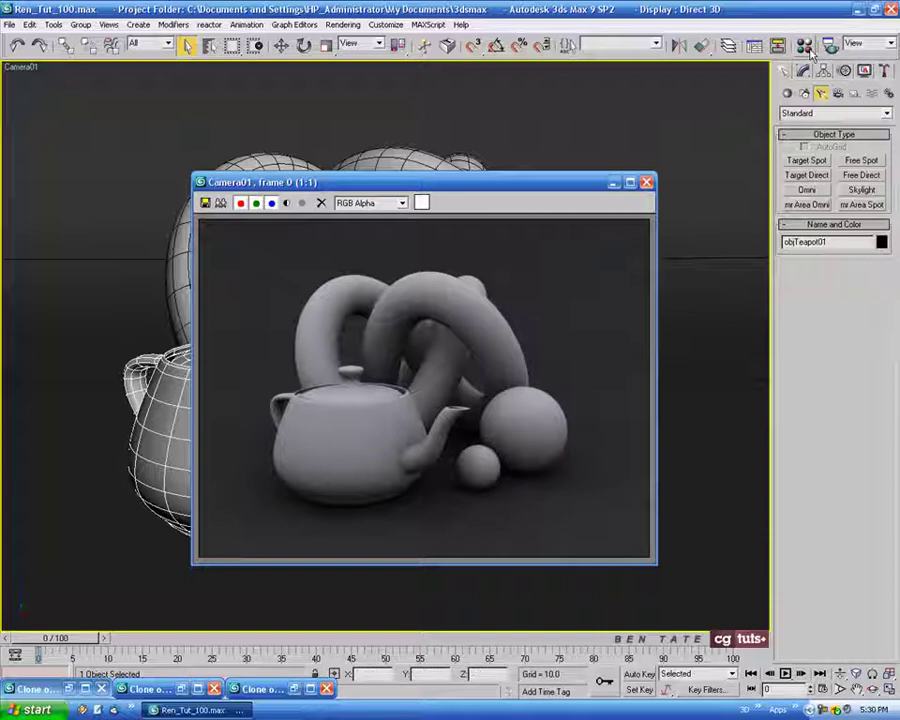
# Set the diffuse color of the 01 - Default material to a neutral gray with value 193.
pyautogui.click(743, 146)
pyautogui.press('m')
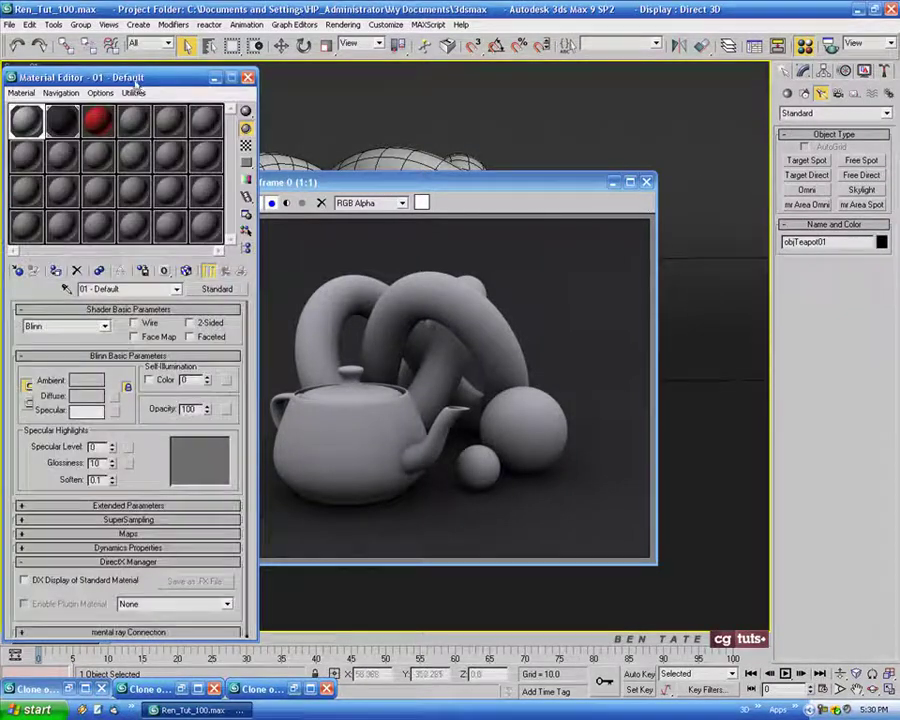
pyautogui.moveTo(132, 67); pyautogui.dragTo(160, 83)
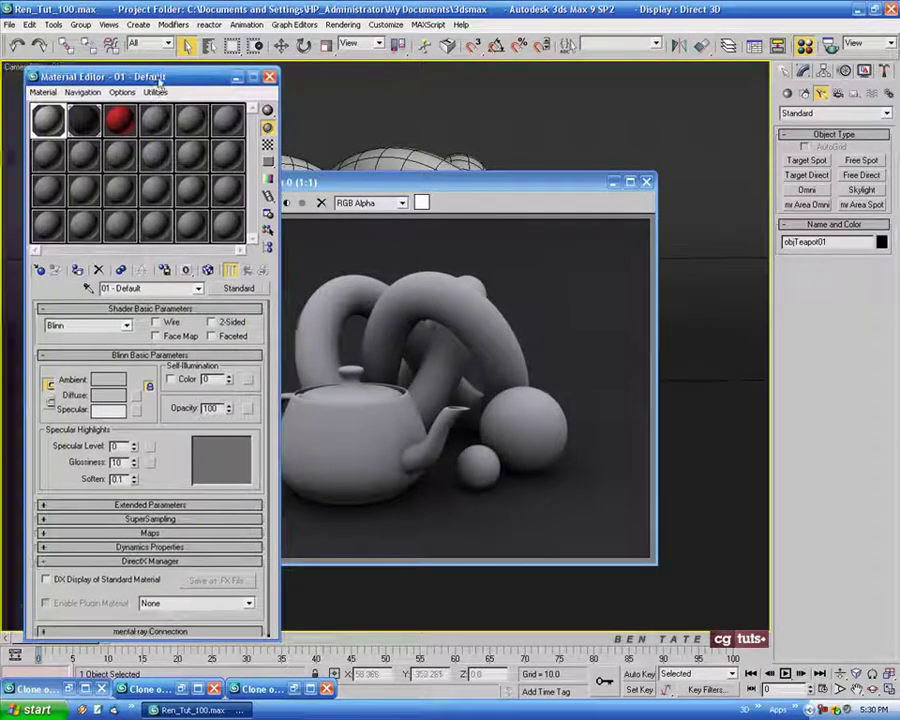
pyautogui.click(105, 398)
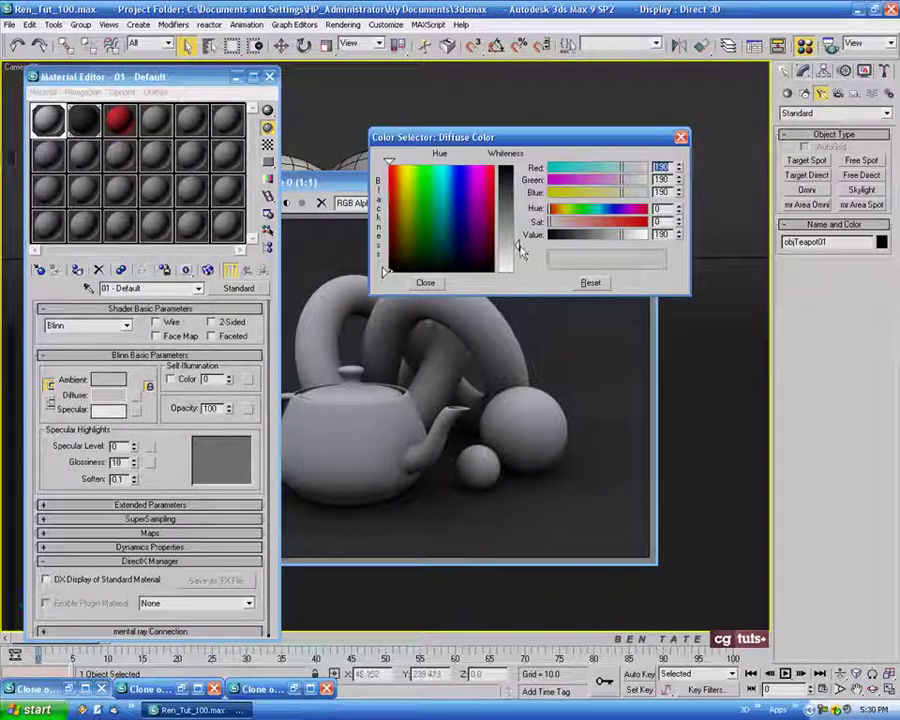
pyautogui.moveTo(518, 251); pyautogui.dragTo(517, 246)
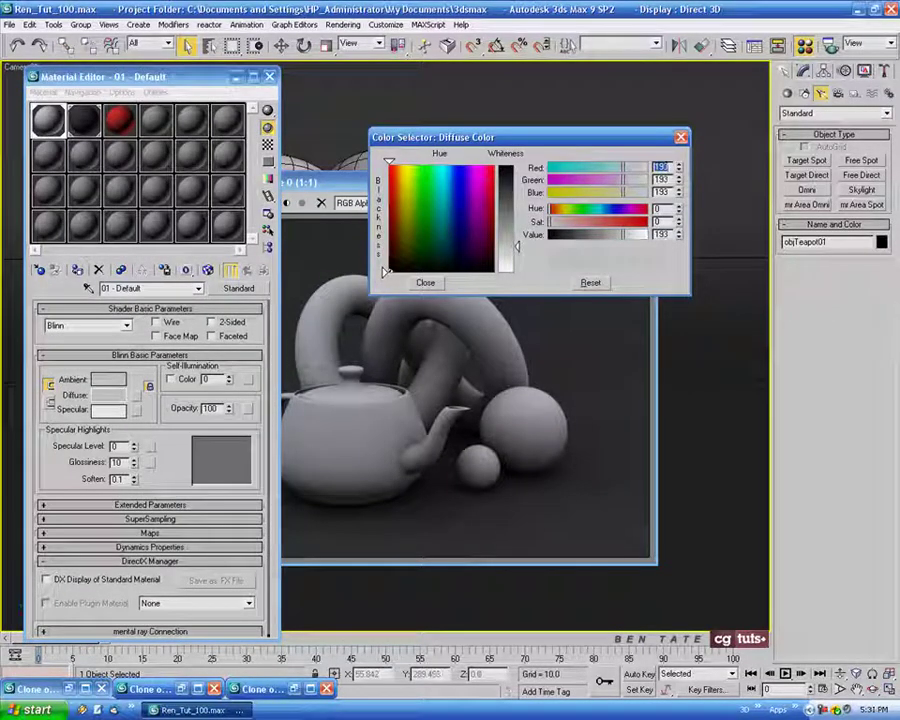
pyautogui.click(426, 283)
# Review the gray teapot render again, and close both it and the Material Editor.
pyautogui.moveTo(444, 191); pyautogui.dragTo(484, 190)
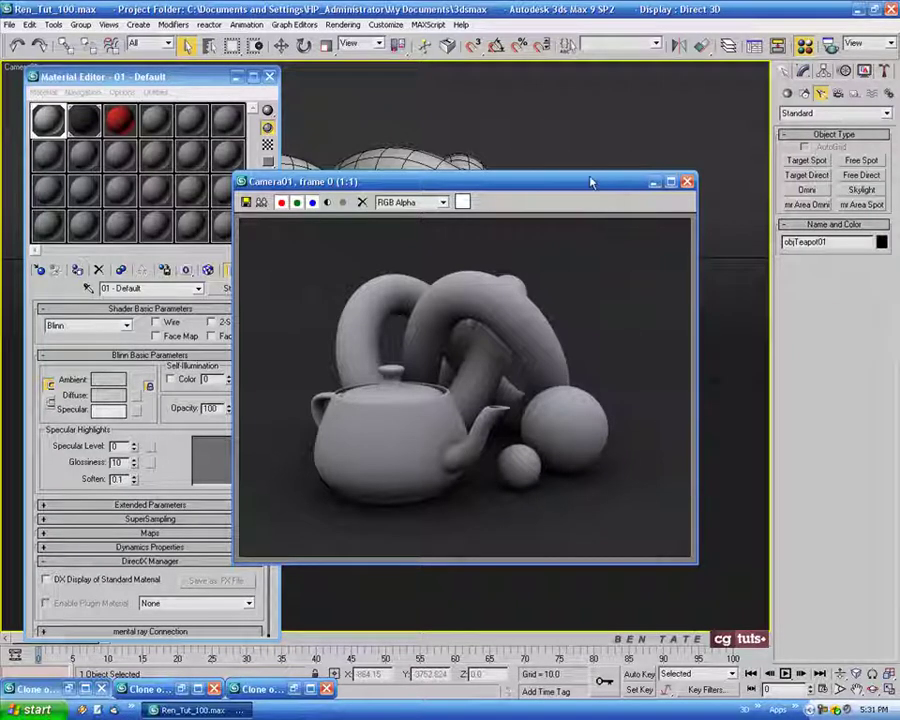
pyautogui.moveTo(698, 188); pyautogui.dragTo(743, 181)
pyautogui.click(517, 125)
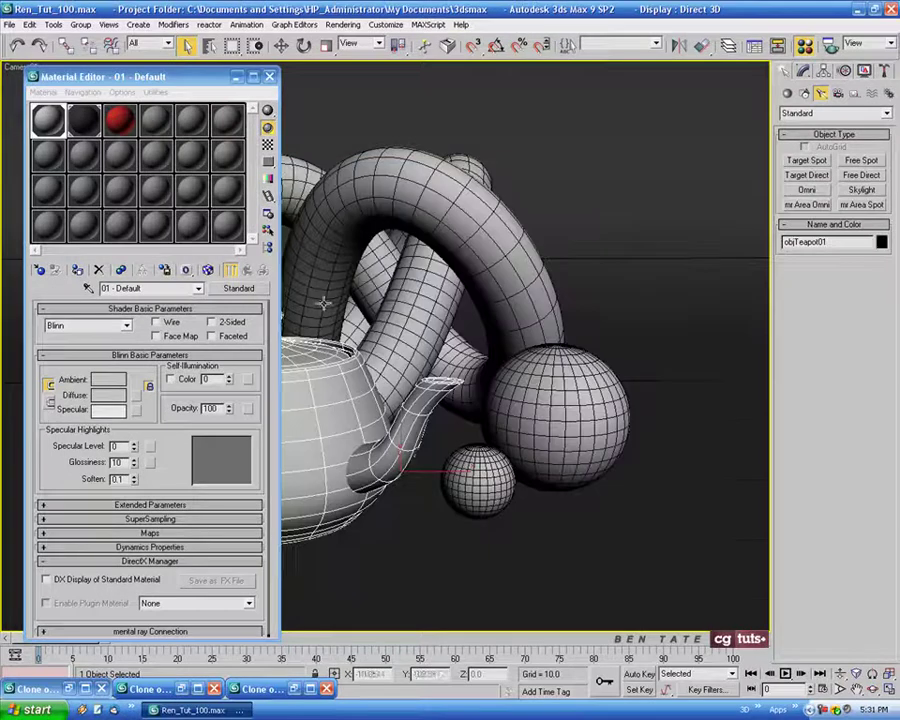
pyautogui.click(237, 78)
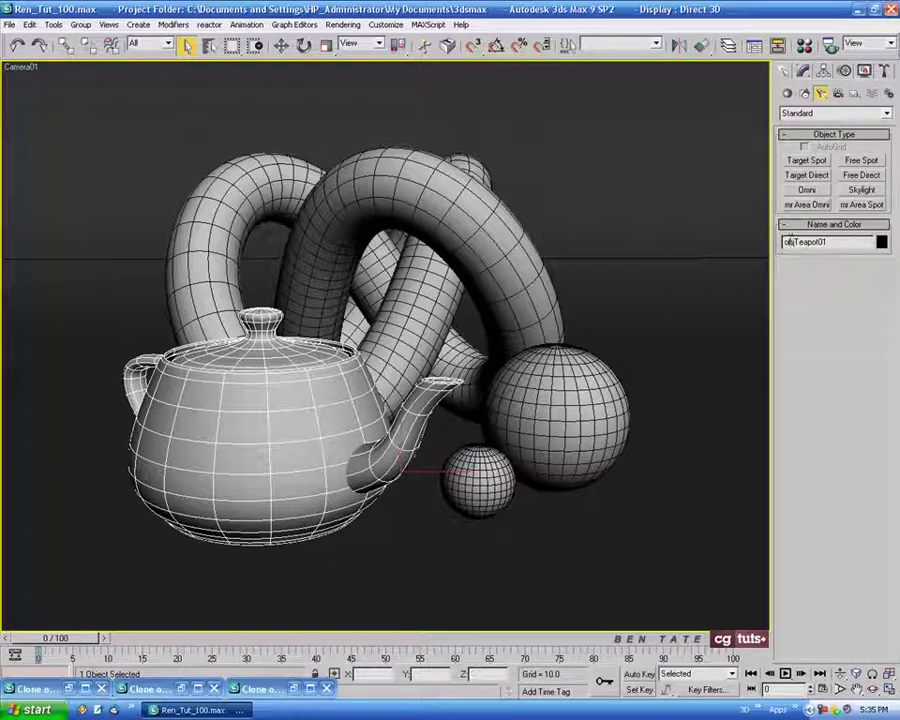
# Create a Target Direct light in the Top view, aimed at the object group with a target distance of about 214.
pyautogui.click(807, 176)
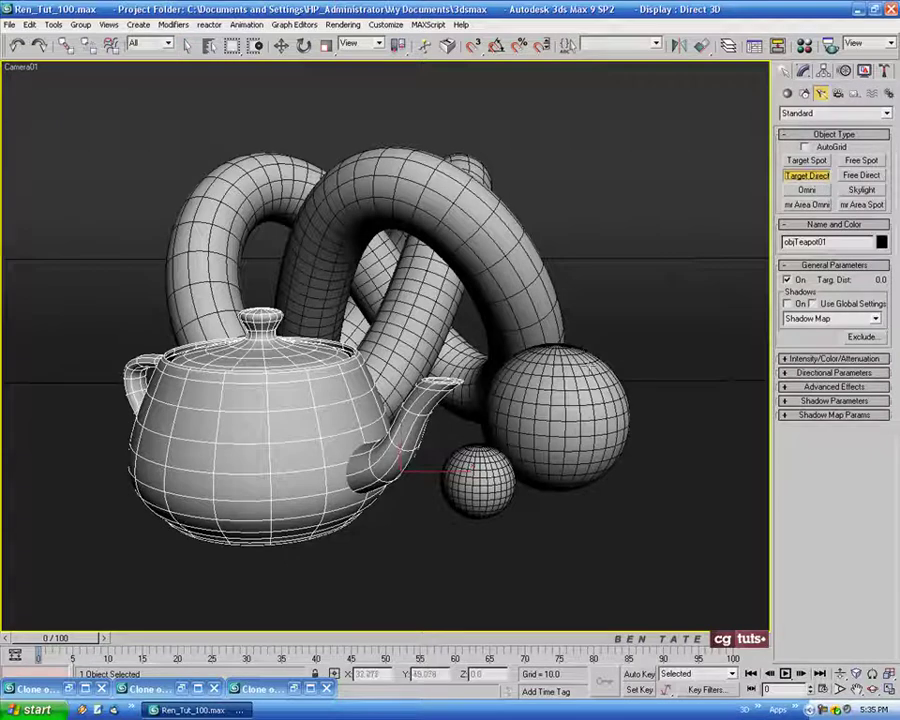
pyautogui.hotkey('alt', 'w')
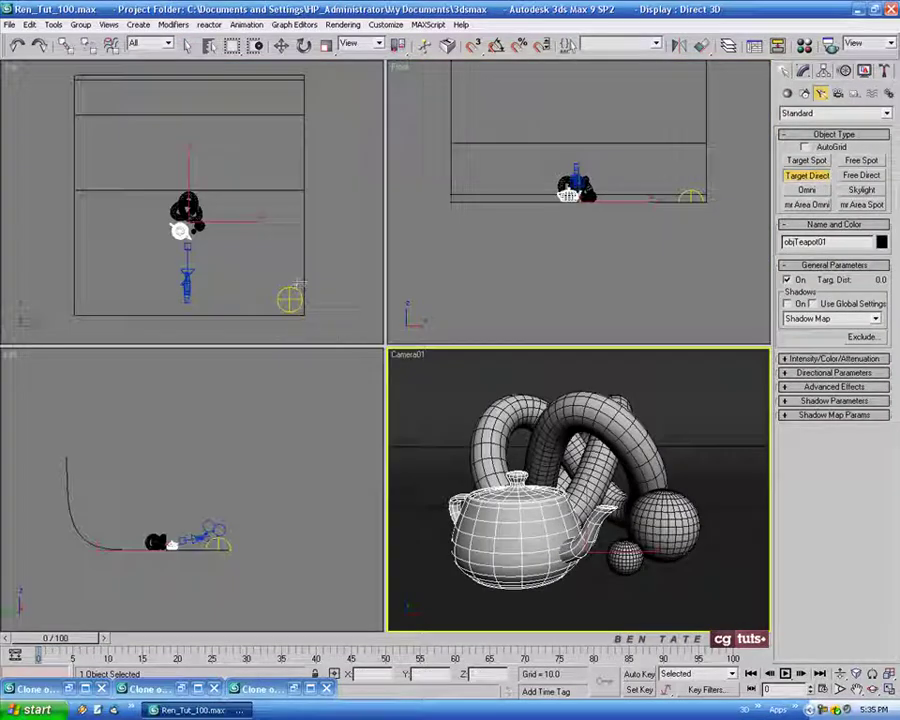
pyautogui.moveTo(226, 215); pyautogui.dragTo(314, 323)
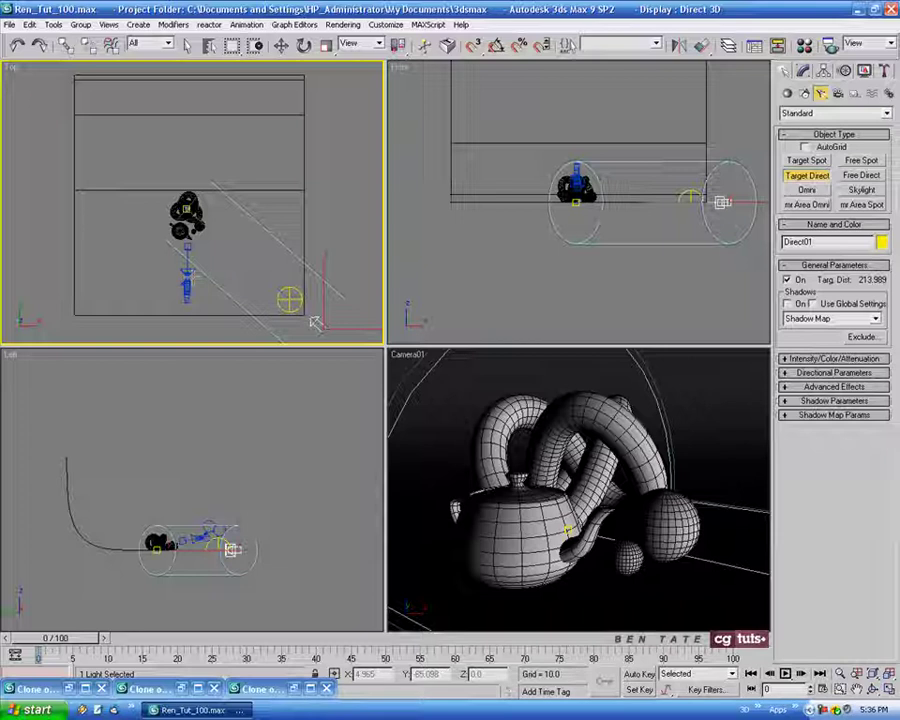
# Switch the Front viewport to the Direct01 light view and end light creation.
pyautogui.rightClick(402, 69)
pyautogui.moveTo(410, 73)
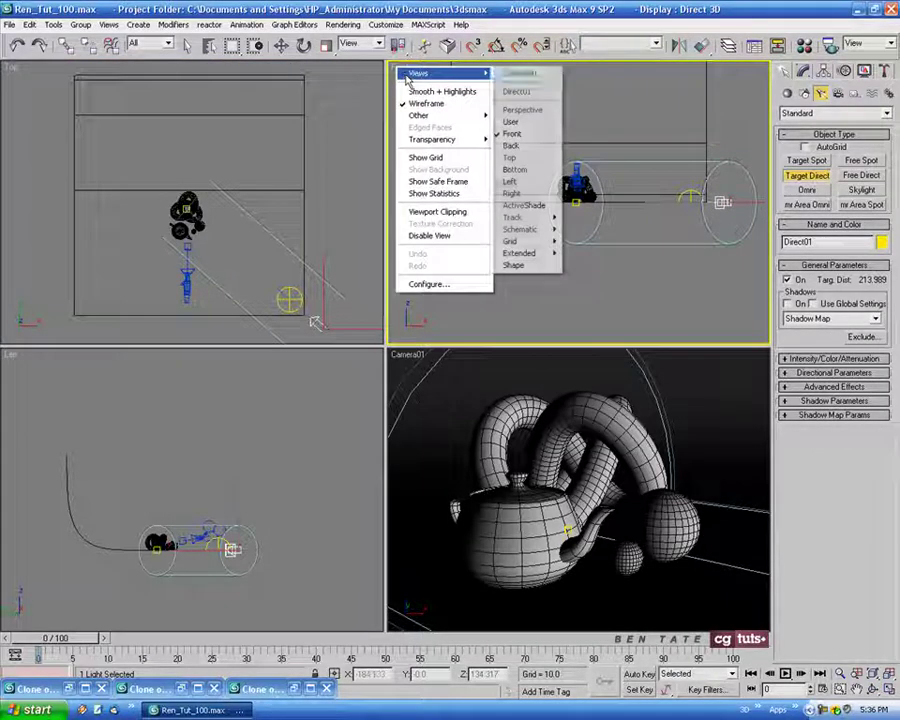
pyautogui.click(536, 92)
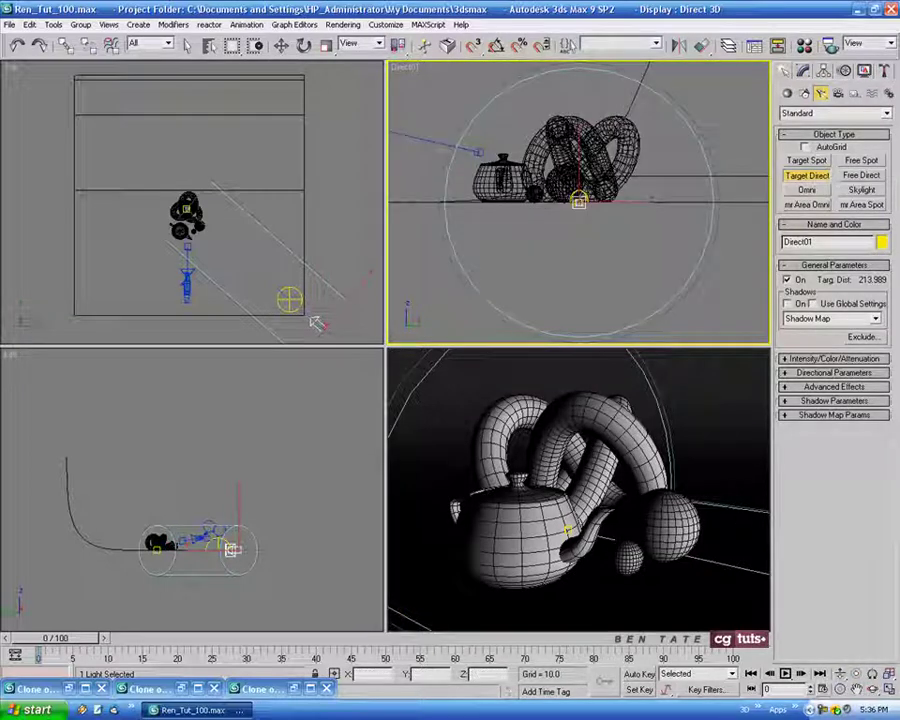
pyautogui.rightClick(627, 233)
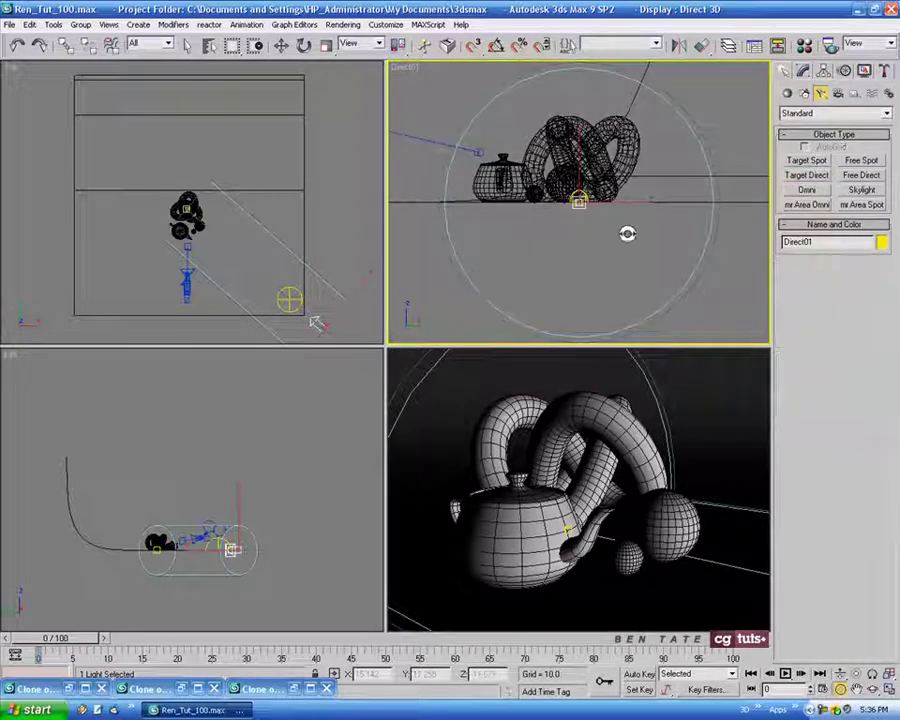
# Widen Direct01's falloff to about 196 and hotspot to about 165, and orbit the light to shine down on the objects.
pyautogui.click(843, 690)
pyautogui.moveTo(595, 209); pyautogui.dragTo(374, 299)
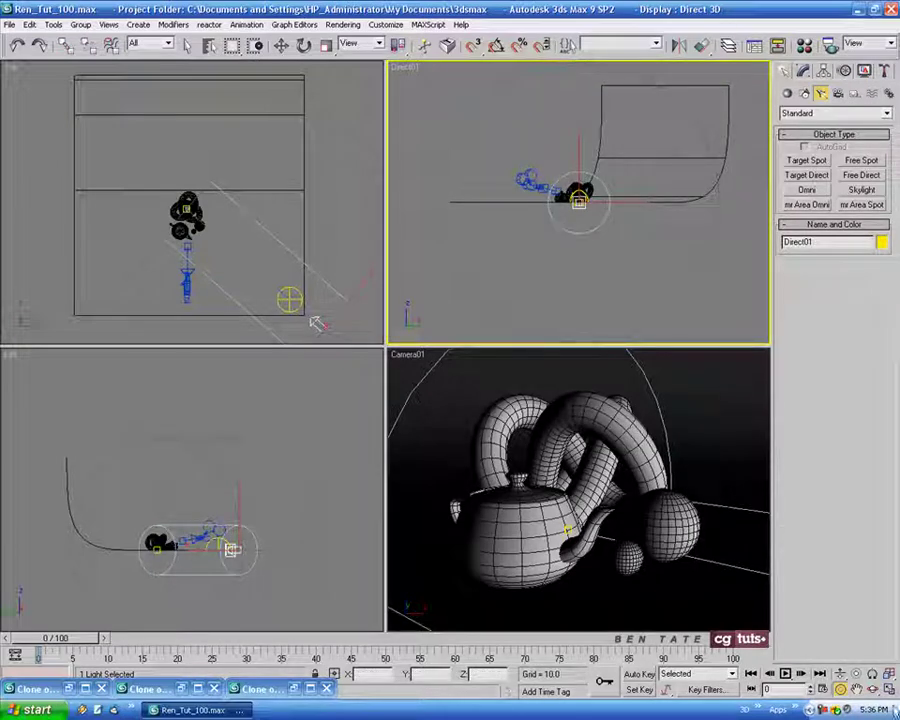
pyautogui.moveTo(606, 214); pyautogui.dragTo(573, 289)
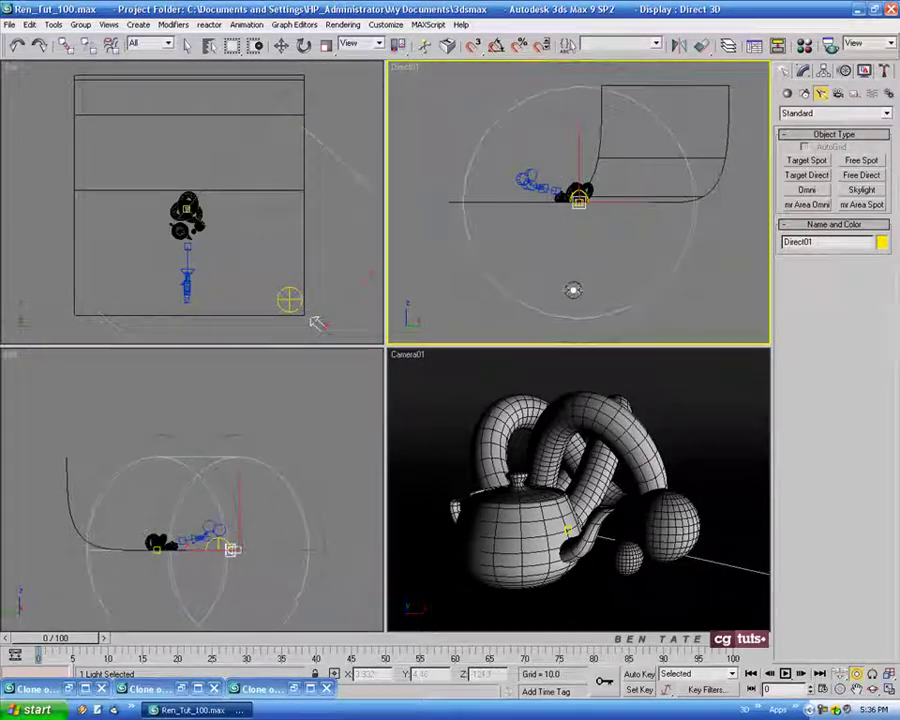
pyautogui.click(873, 690)
pyautogui.moveTo(633, 247); pyautogui.dragTo(629, 201)
# Turn on shadows for Direct01 and set their type to Ray Traced Shadows.
pyautogui.click(803, 71)
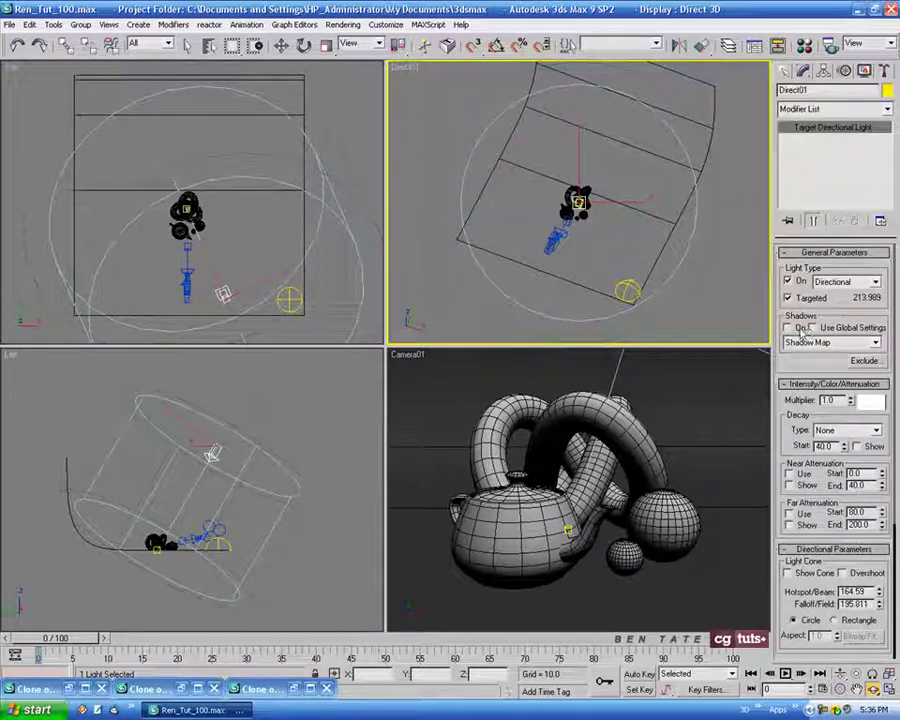
pyautogui.click(875, 342)
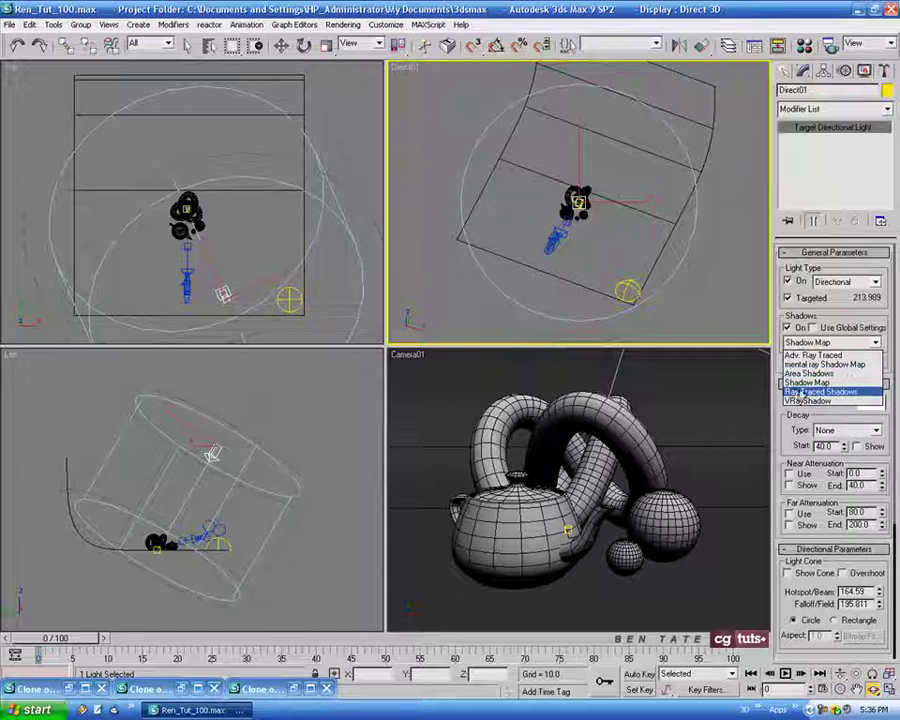
pyautogui.click(853, 393)
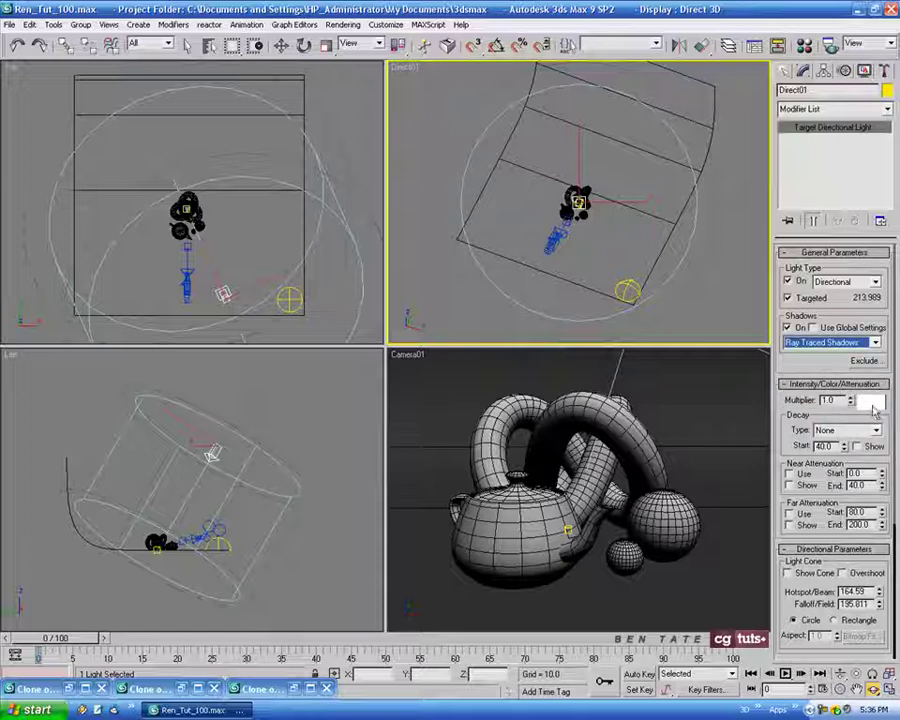
# Give Direct01 a pale warm light color with hue 27, saturation 34 and value 254.
pyautogui.click(871, 402)
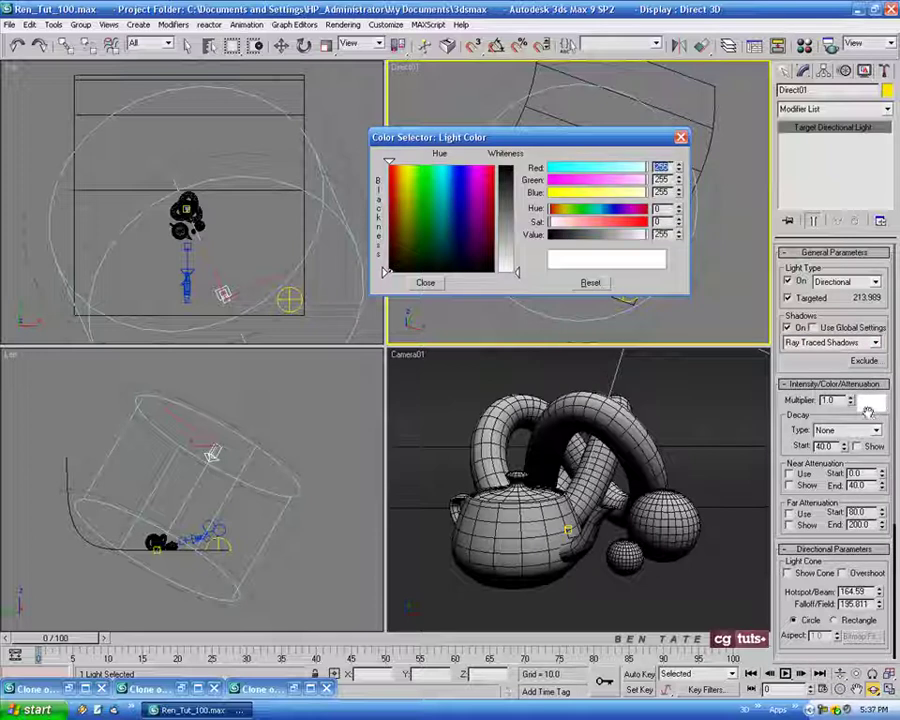
pyautogui.click(403, 166)
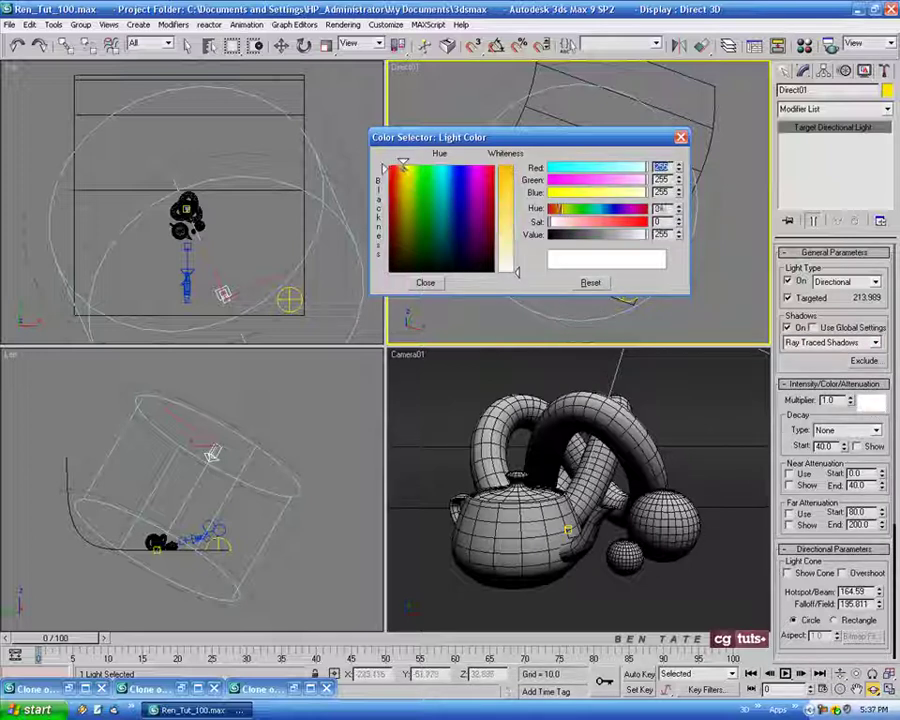
pyautogui.moveTo(517, 271); pyautogui.dragTo(517, 262)
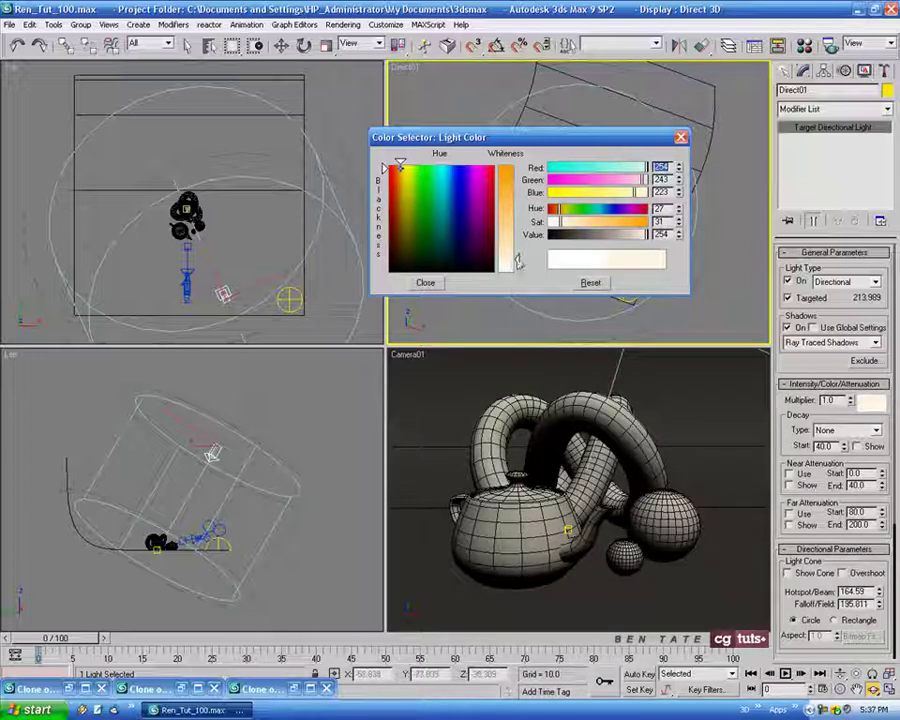
pyautogui.moveTo(518, 262); pyautogui.dragTo(517, 259)
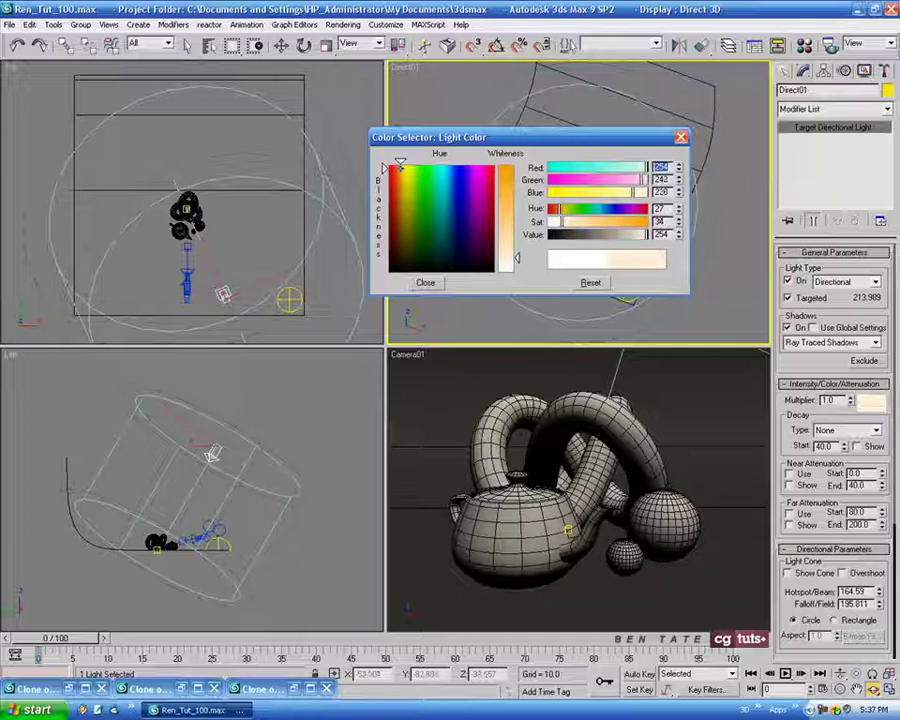
pyautogui.click(425, 282)
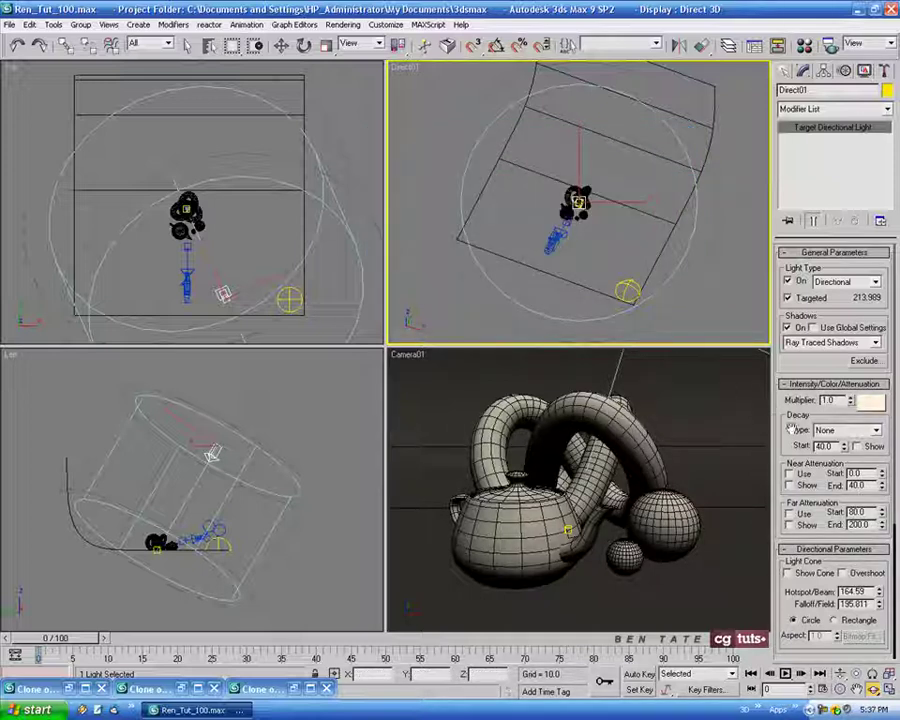
# Render the Camera01 view, clone the rendered image for comparison, minimize the clone and close the original render.
pyautogui.rightClick(695, 482)
pyautogui.hotkey('alt', 'w')
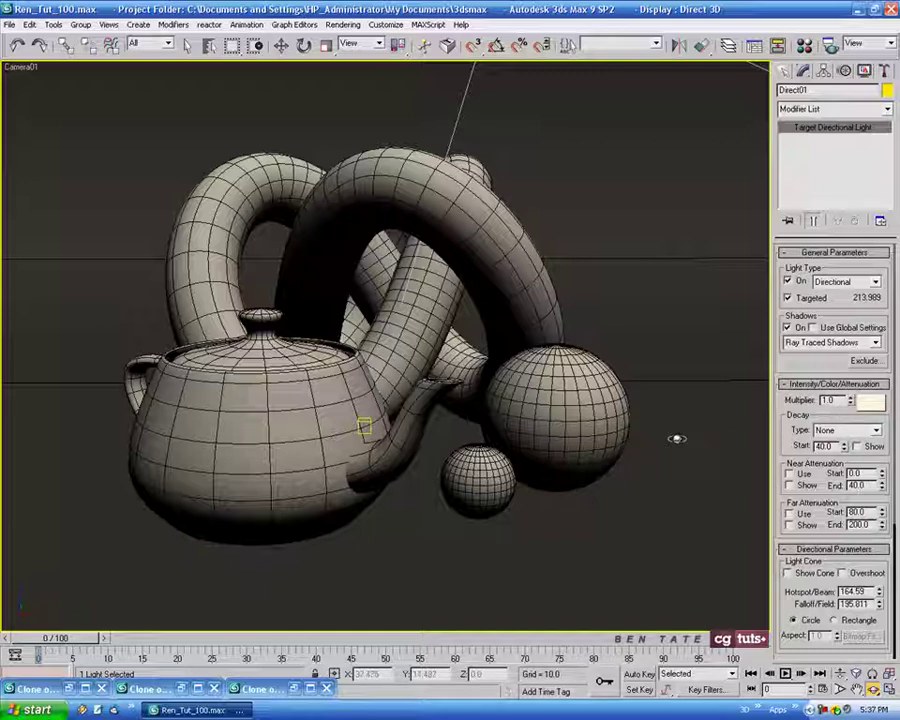
pyautogui.hotkey('shift', 'q')
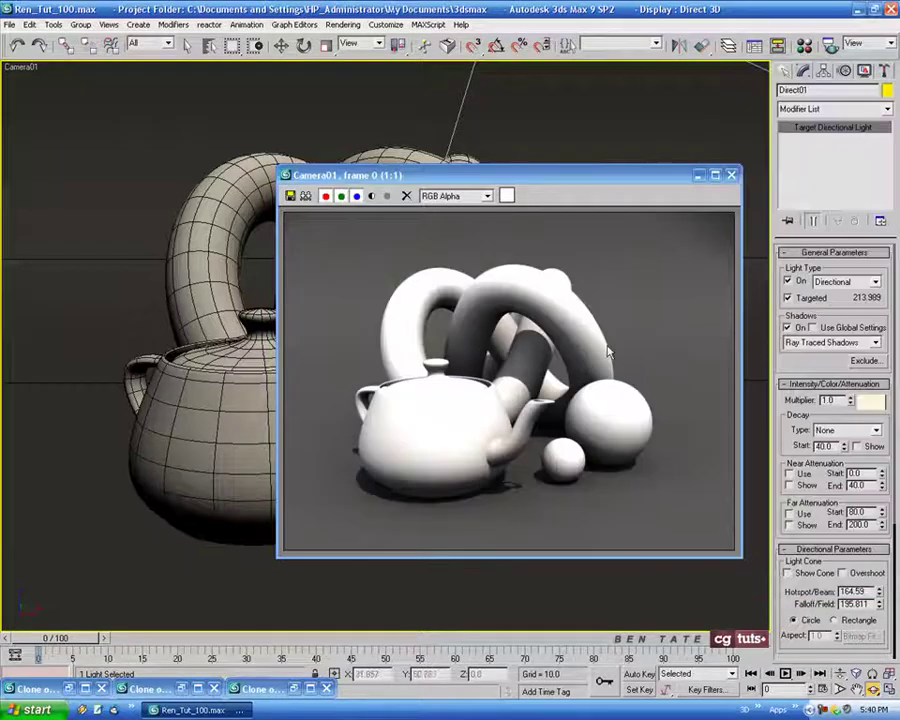
pyautogui.moveTo(534, 180); pyautogui.dragTo(433, 180)
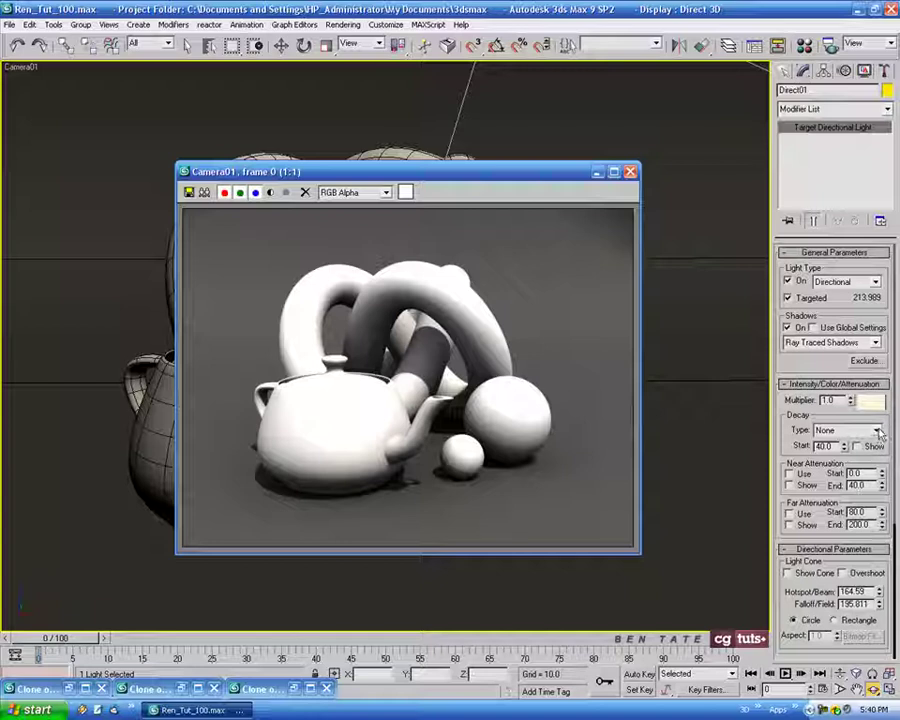
pyautogui.click(204, 192)
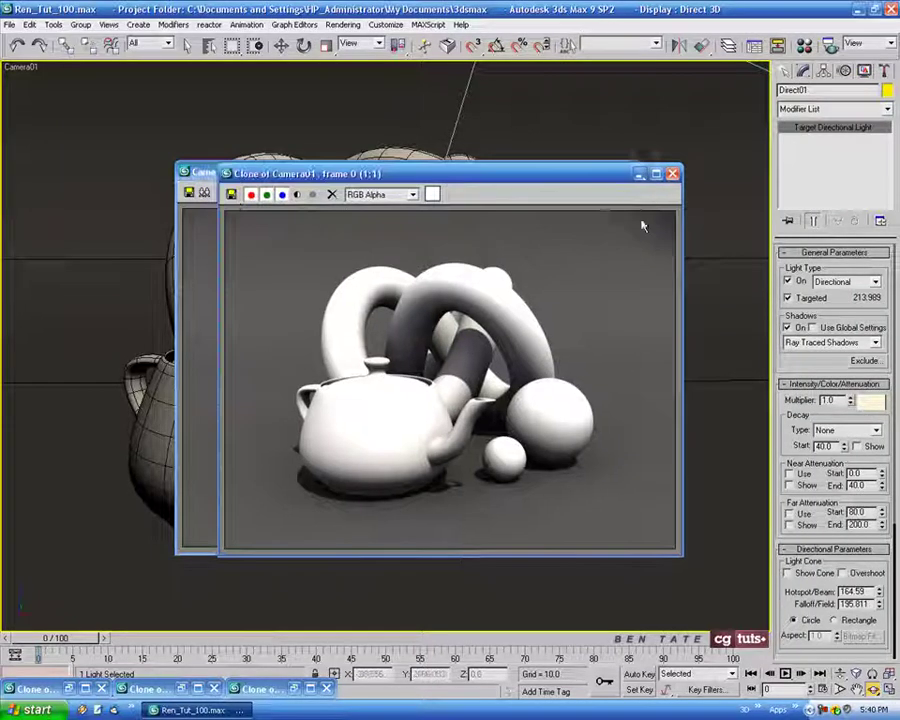
pyautogui.click(639, 174)
pyautogui.click(624, 172)
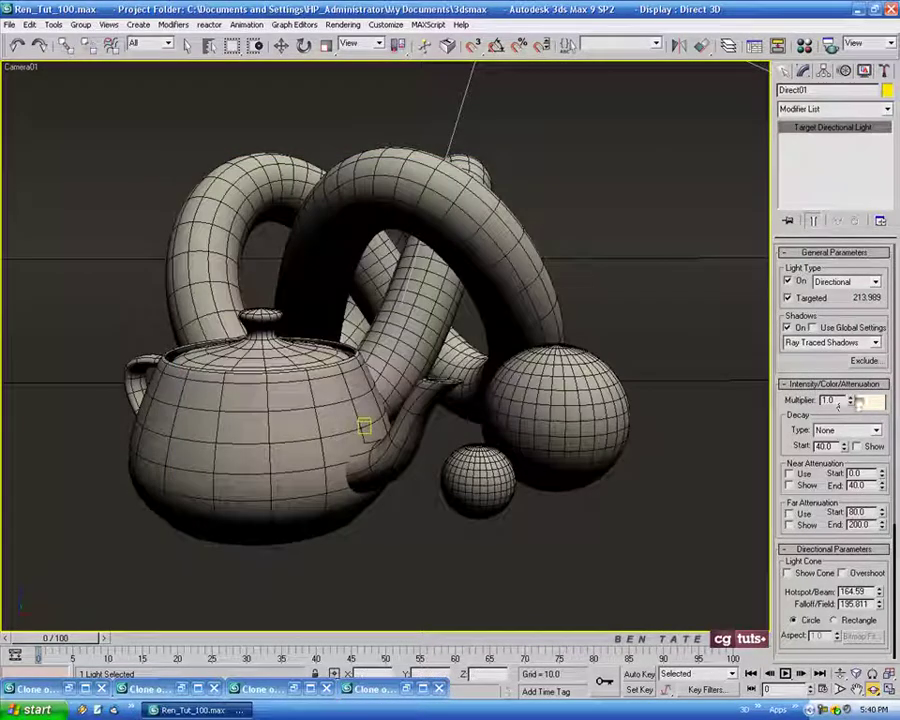
# Set Direct01's multiplier to 0.4 and soften its light color to a saturation of about 24.
pyautogui.moveTo(838, 401); pyautogui.dragTo(788, 397)
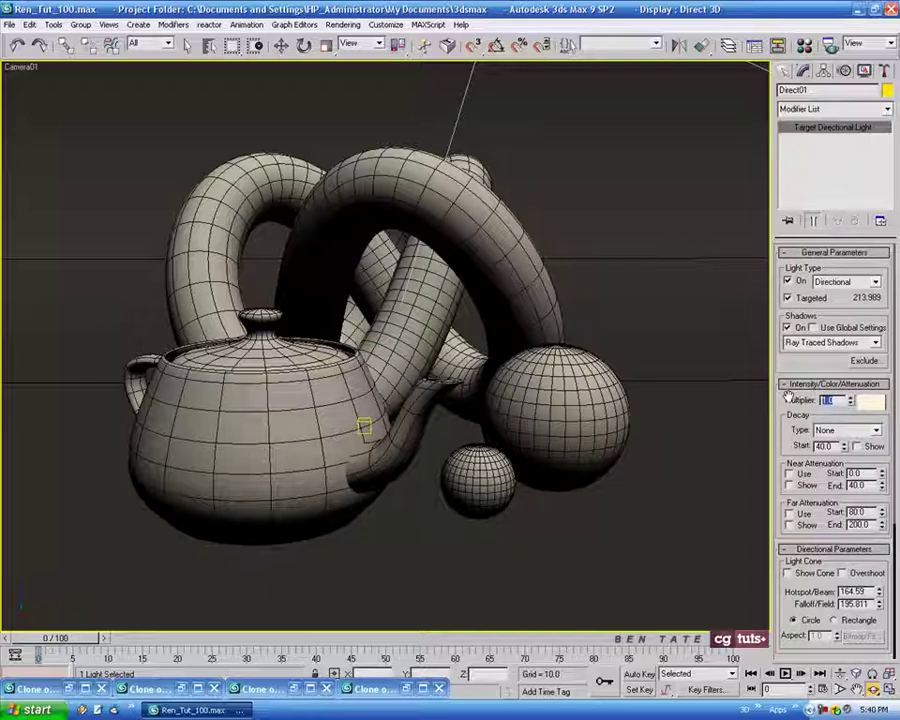
pyautogui.write('4')
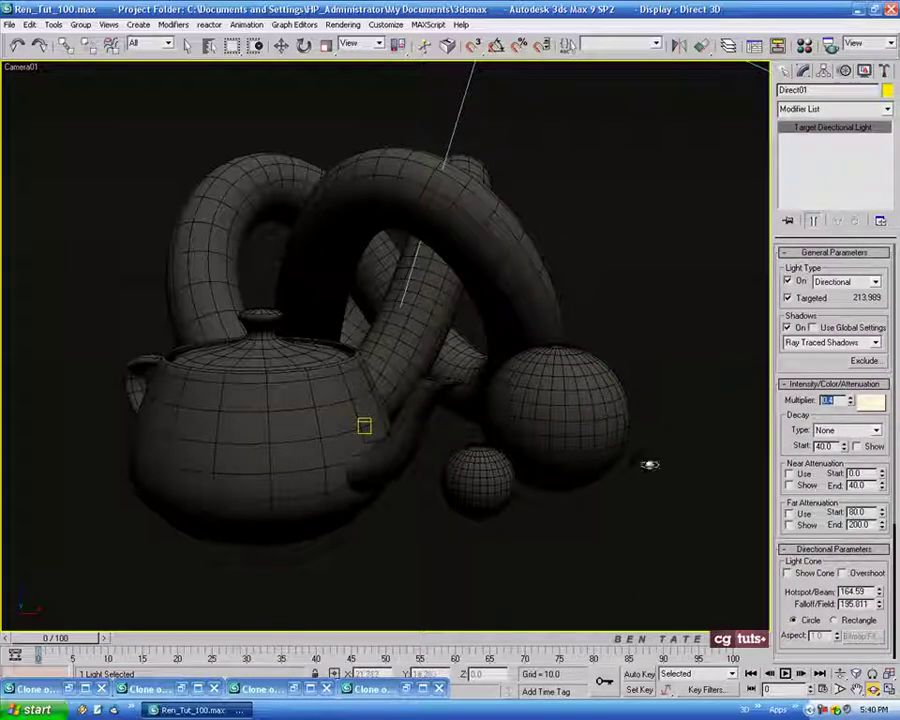
pyautogui.click(869, 402)
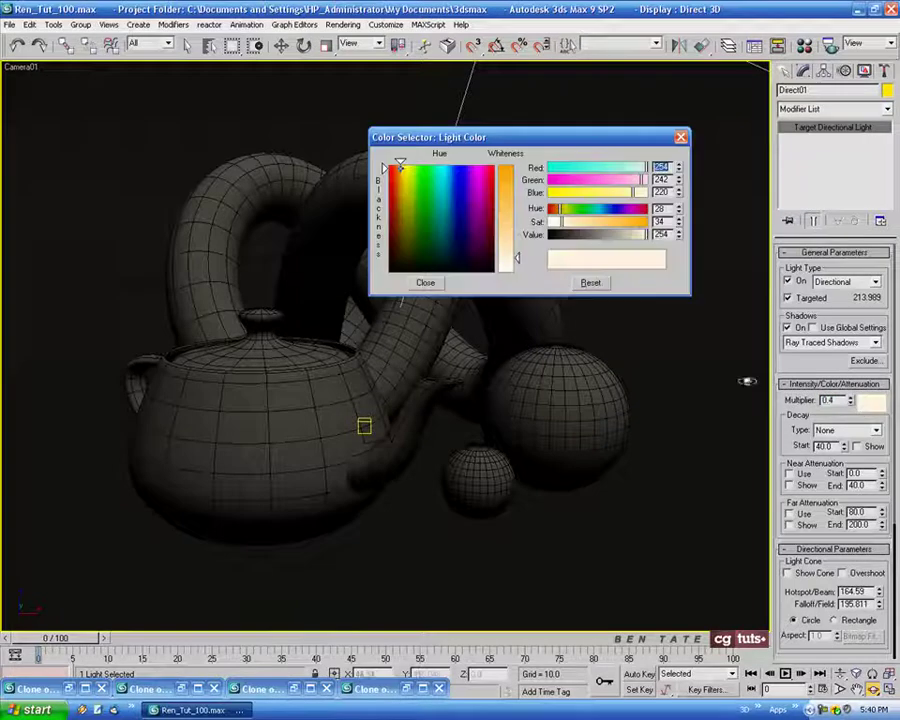
pyautogui.moveTo(519, 262); pyautogui.dragTo(514, 266)
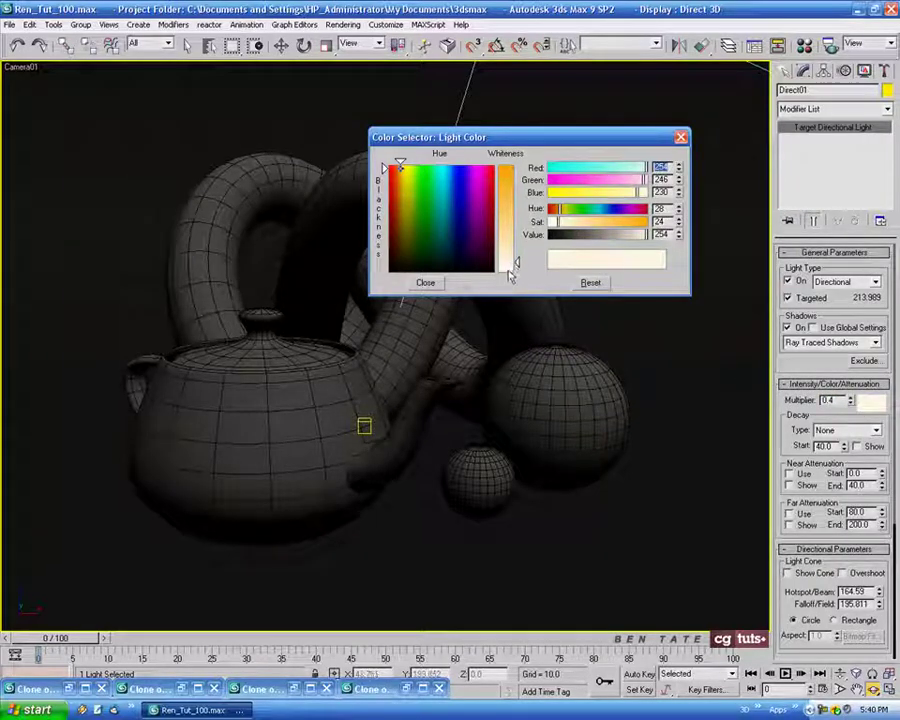
pyautogui.click(426, 283)
# Center the teapot's pivot on the teapot itself, affecting the pivot only.
pyautogui.click(304, 46)
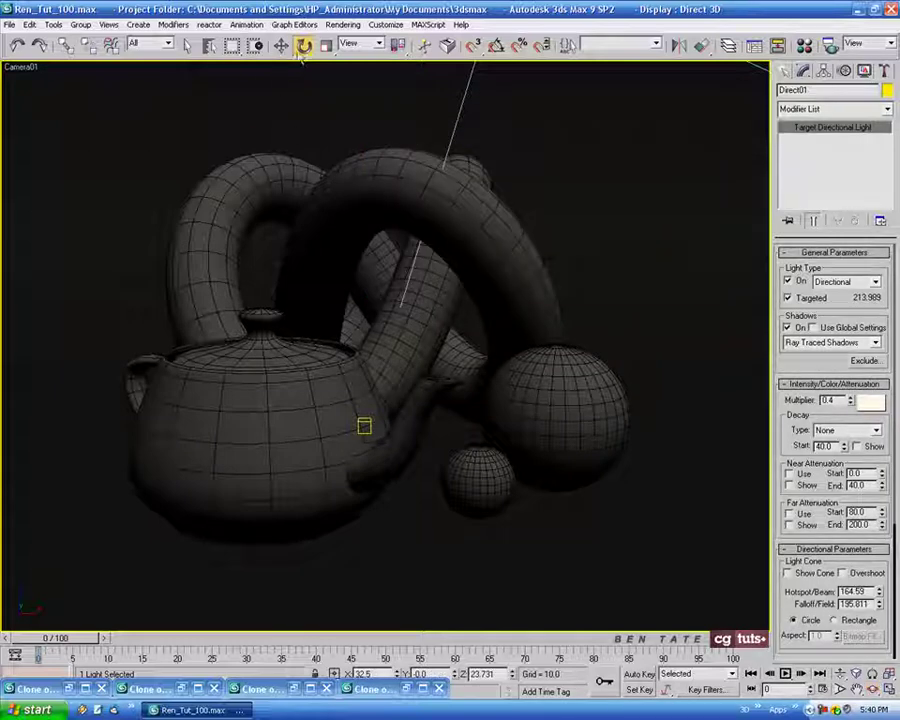
pyautogui.click(273, 465)
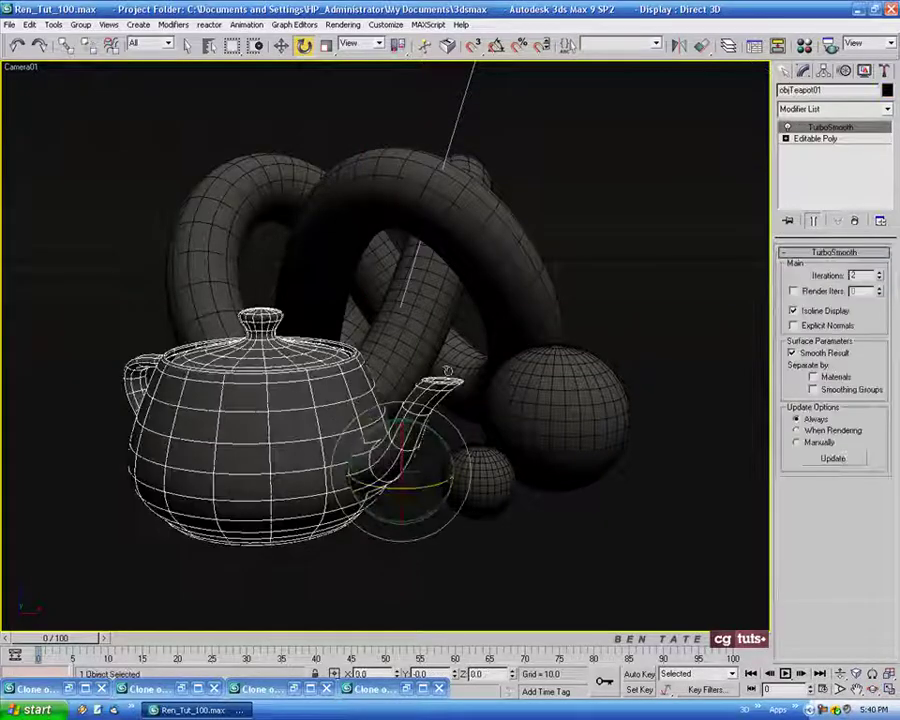
pyautogui.hotkey('alt', 'w')
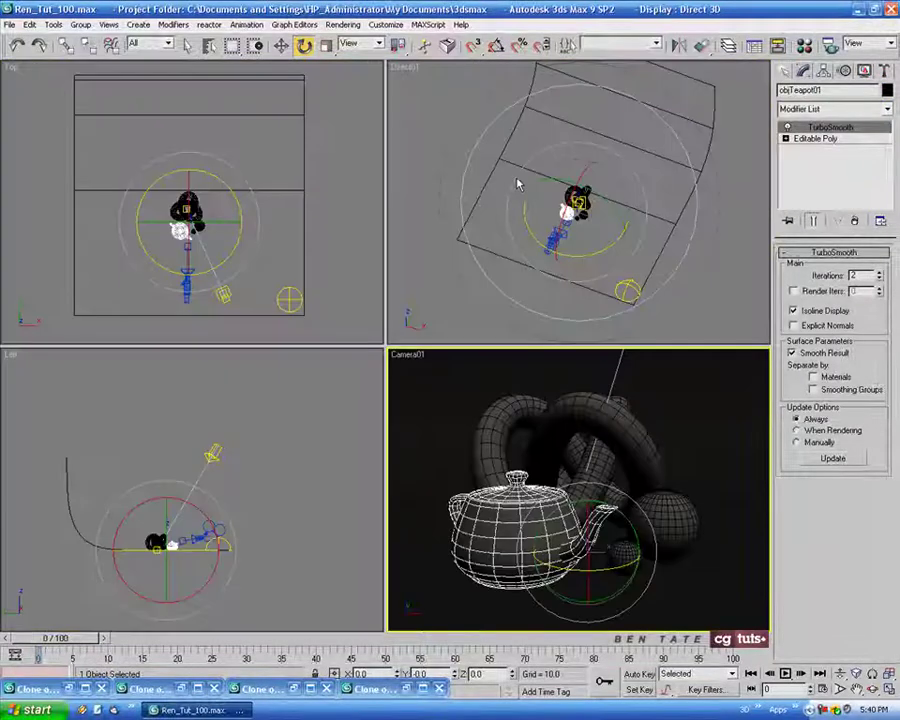
pyautogui.rightClick(246, 263)
pyautogui.hotkey('alt', 'w')
pyautogui.scroll(10, 461, 265)
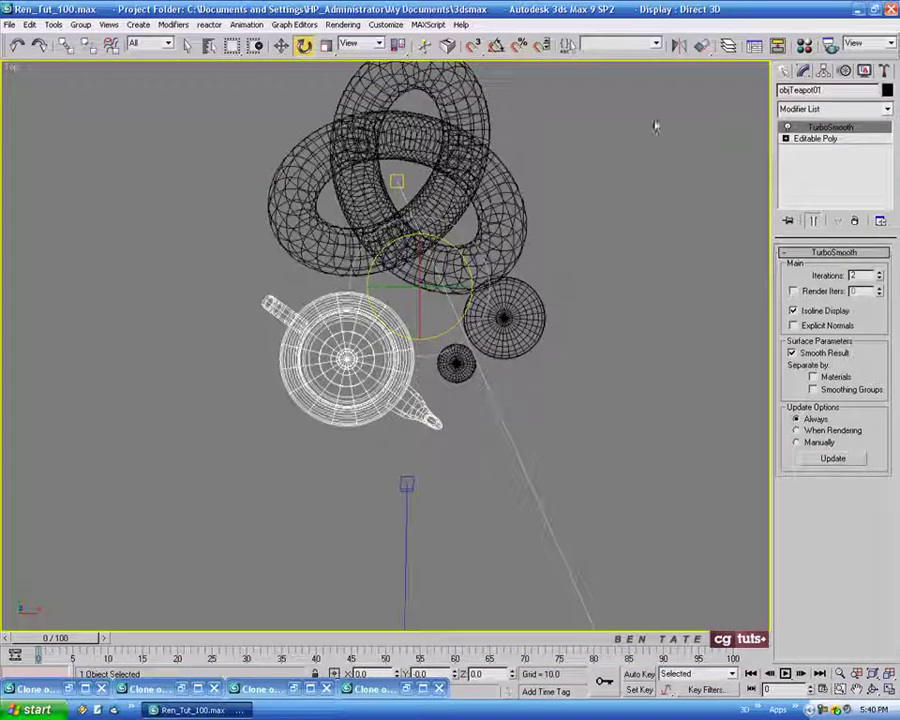
pyautogui.click(824, 70)
pyautogui.click(835, 160)
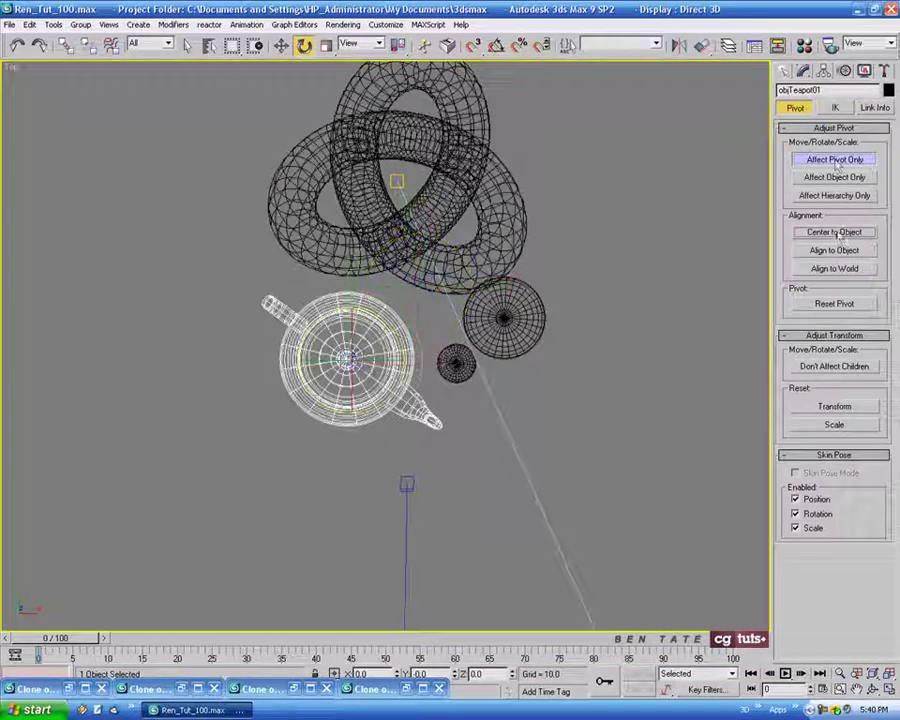
pyautogui.click(835, 160)
# Rotate the teapot around its Z axis to about -108 degrees, turning the spout away from the spheres.
pyautogui.moveTo(418, 316); pyautogui.dragTo(490, 461)
pyautogui.hotkey('alt', 'w')
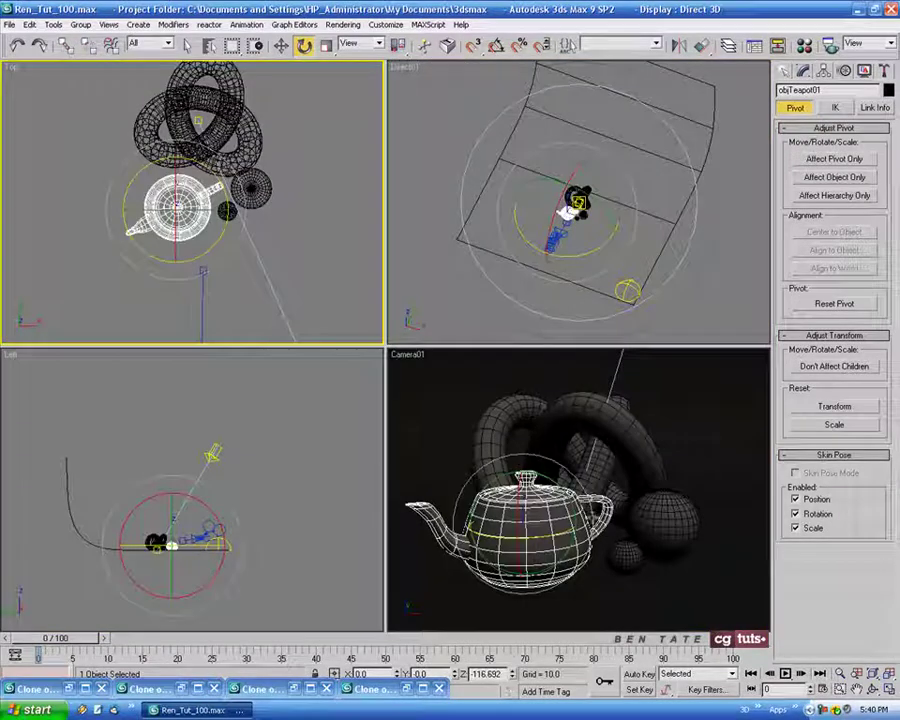
pyautogui.moveTo(470, 560)
pyautogui.mouseDown()
pyautogui.moveTo(520, 553)
pyautogui.moveTo(567, 530)
pyautogui.moveTo(552, 537)
pyautogui.mouseUp()
pyautogui.hotkey('alt', 'w')
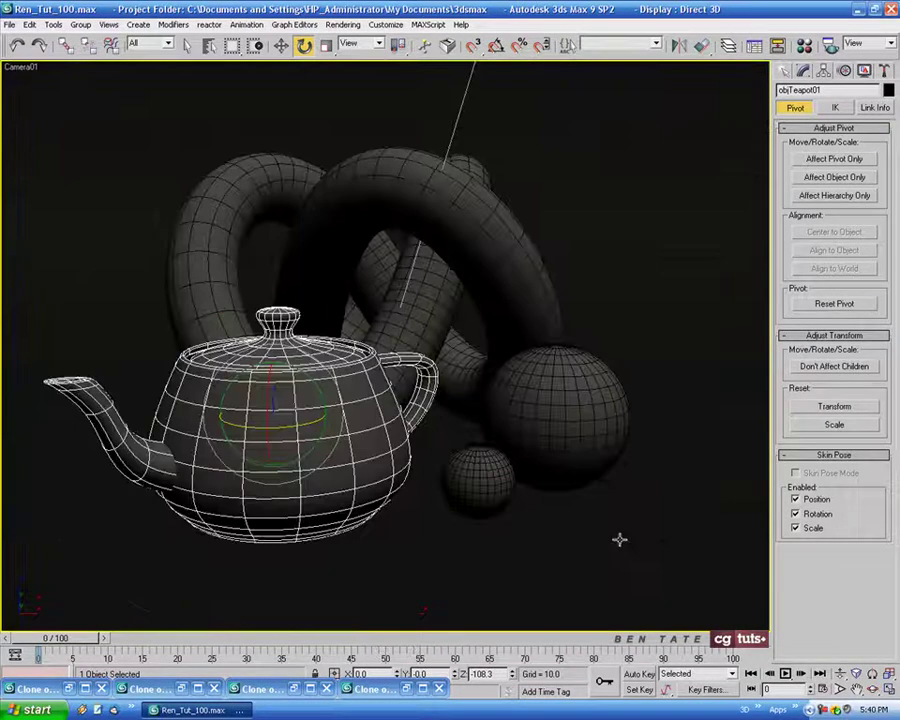
# Reframe Camera01 slightly, render the rotated teapot scene, clone the render, and put both render windows away.
pyautogui.moveTo(577, 522); pyautogui.dragTo(590, 517, button='middle')
pyautogui.hotkey('shift', 'q')
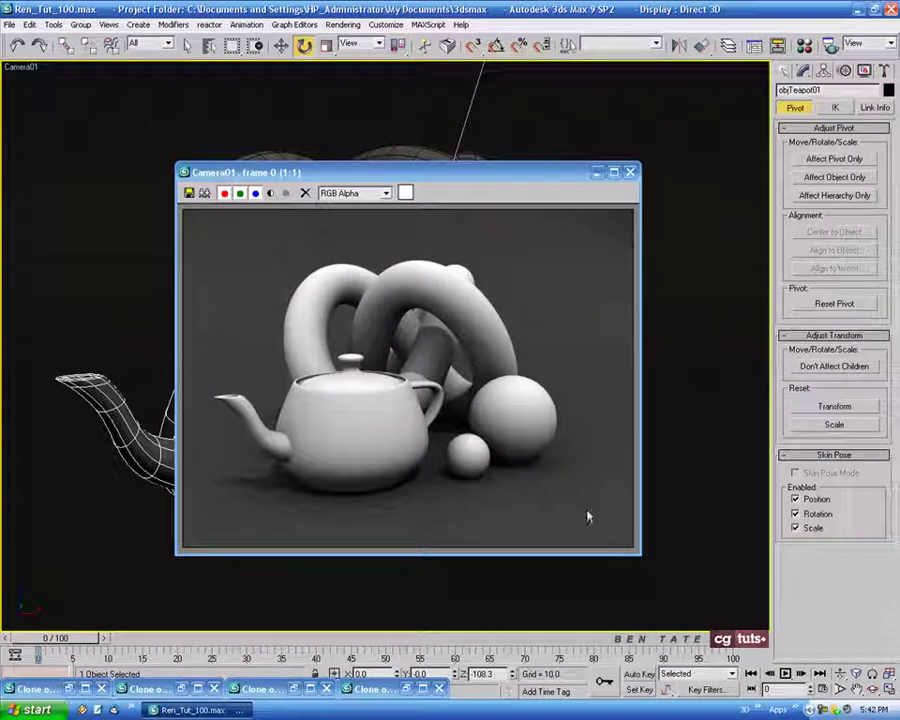
pyautogui.moveTo(474, 179); pyautogui.dragTo(459, 179)
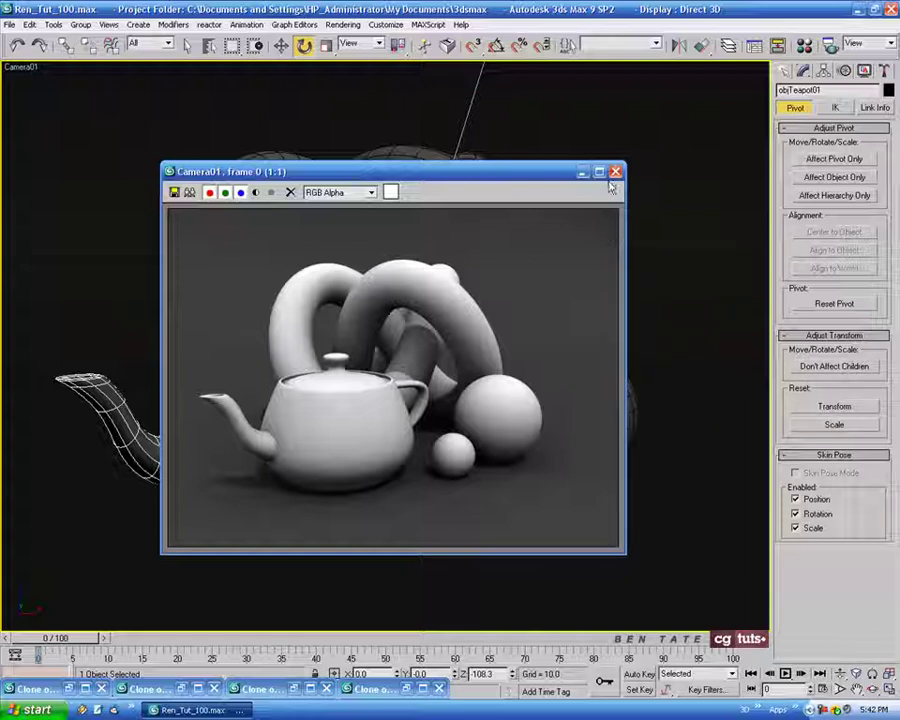
pyautogui.click(189, 192)
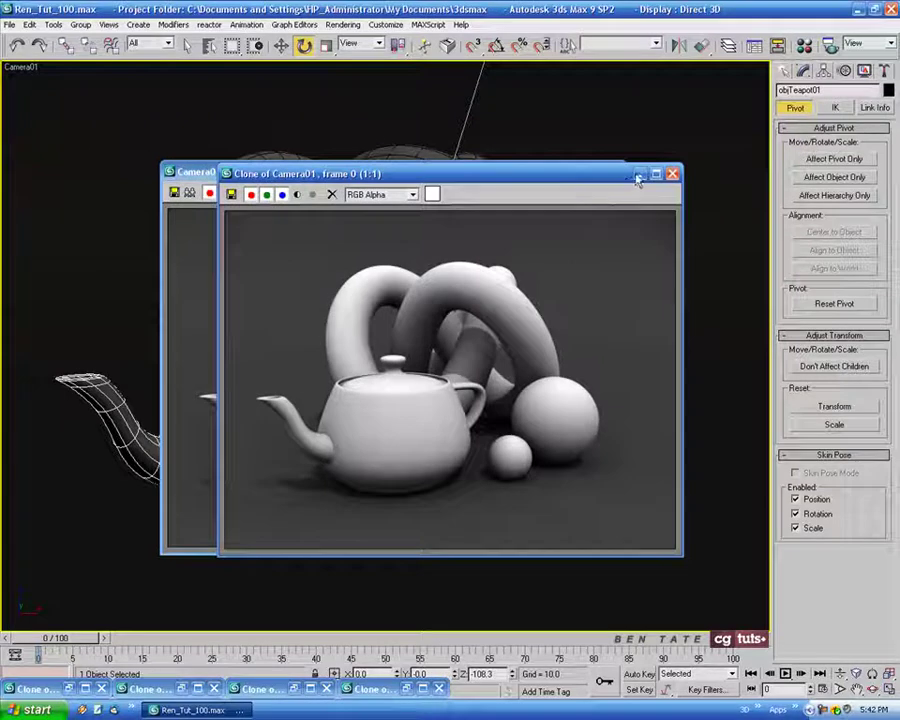
pyautogui.click(639, 175)
pyautogui.click(757, 170)
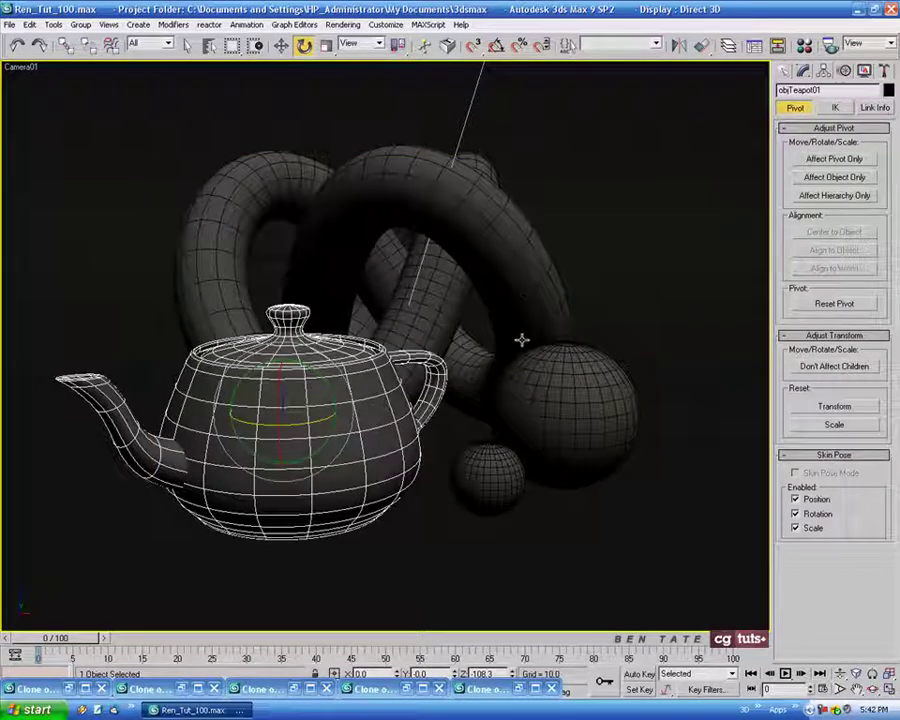
# Select Direct01 by name and turn on Overshoot in its directional parameters.
pyautogui.press('h')
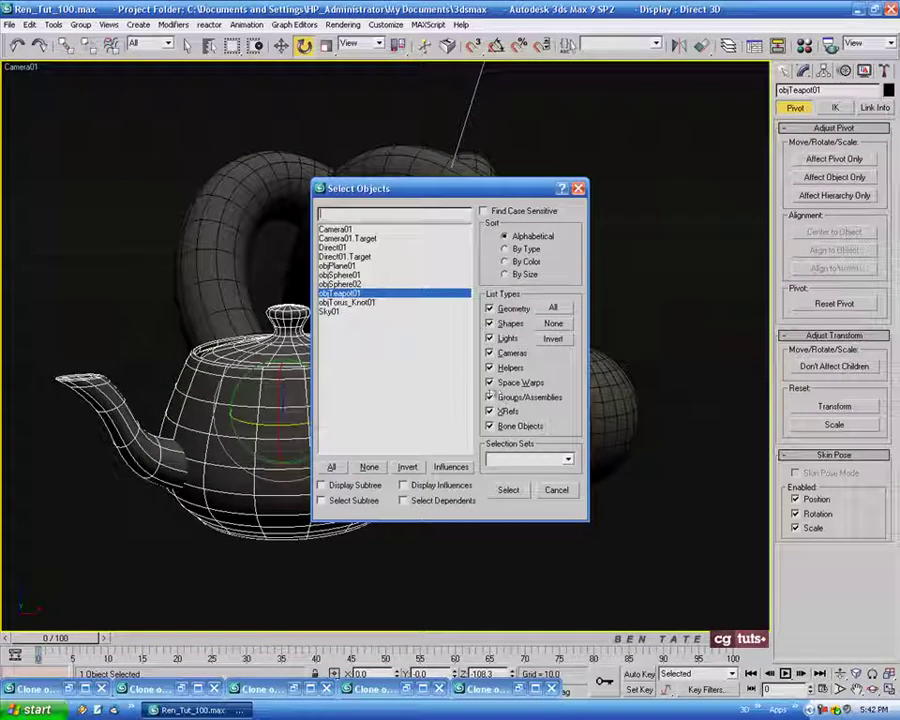
pyautogui.doubleClick(345, 247)
pyautogui.click(783, 70)
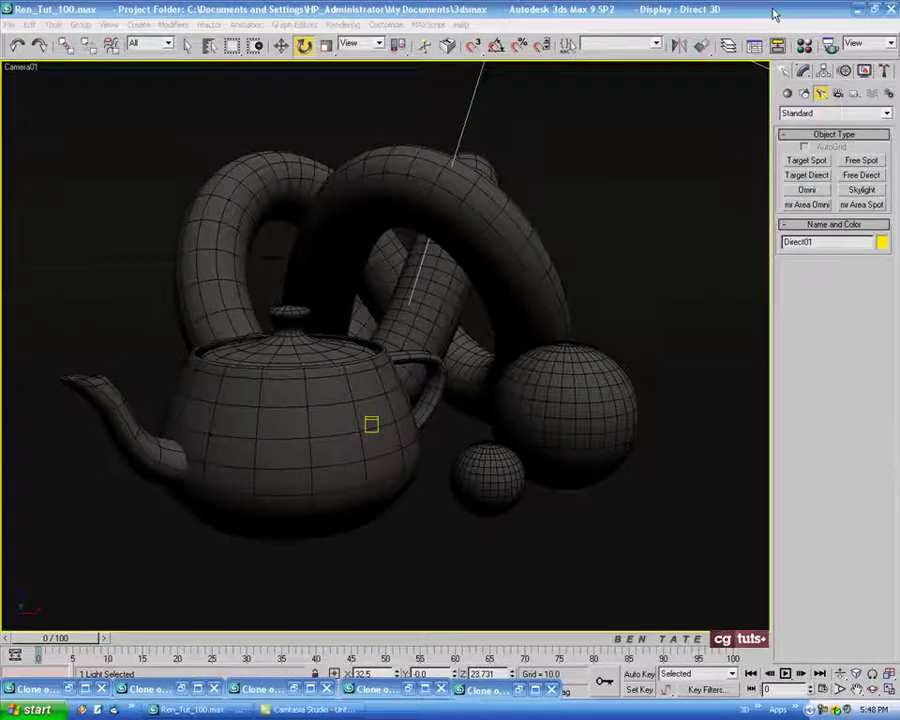
pyautogui.click(803, 70)
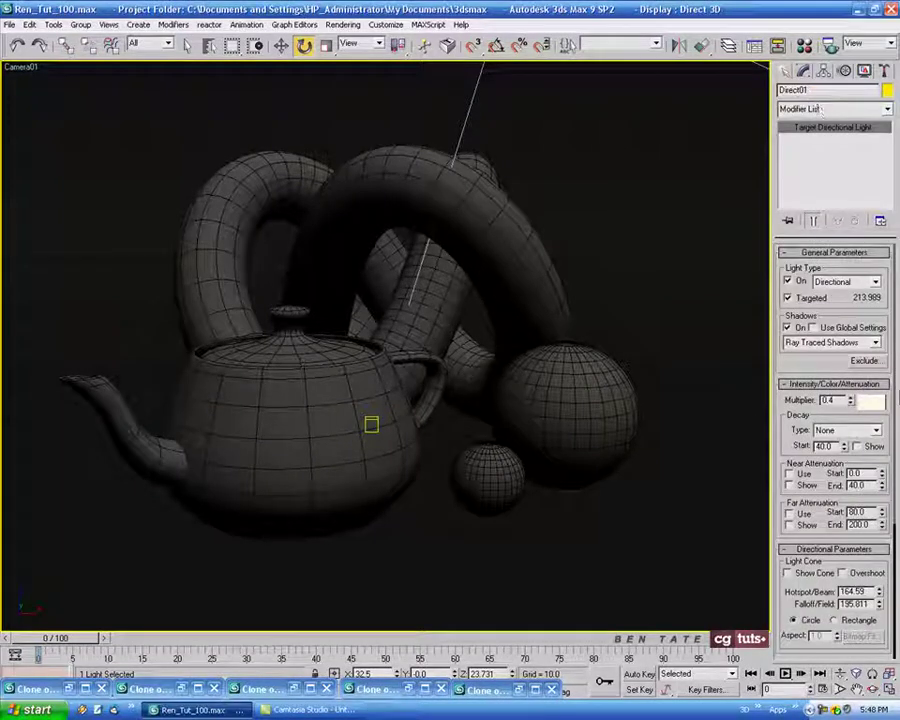
pyautogui.scroll(-3, 784, 295)
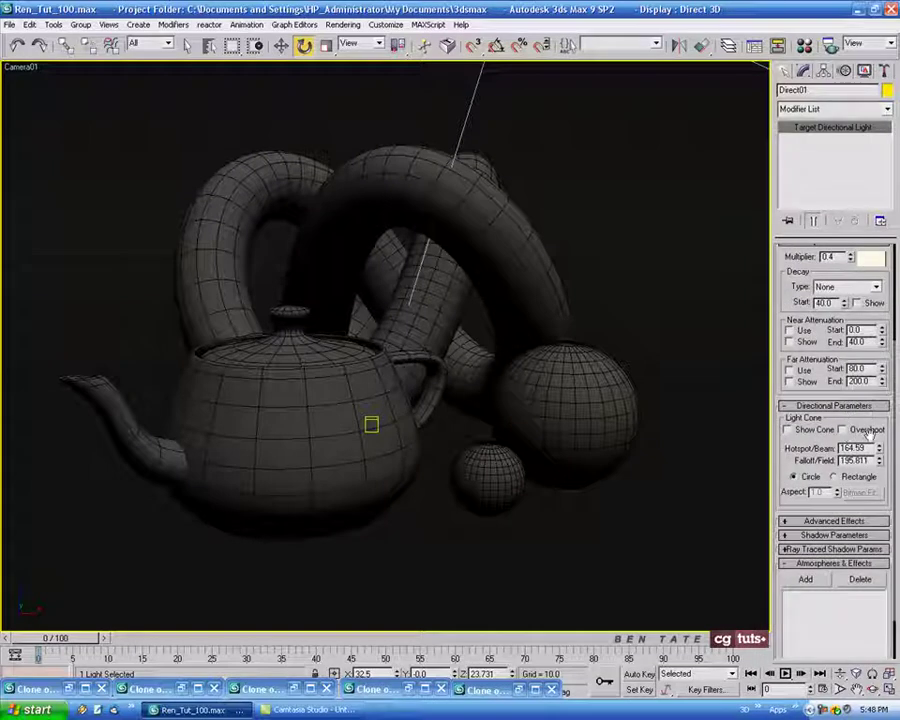
pyautogui.click(842, 430)
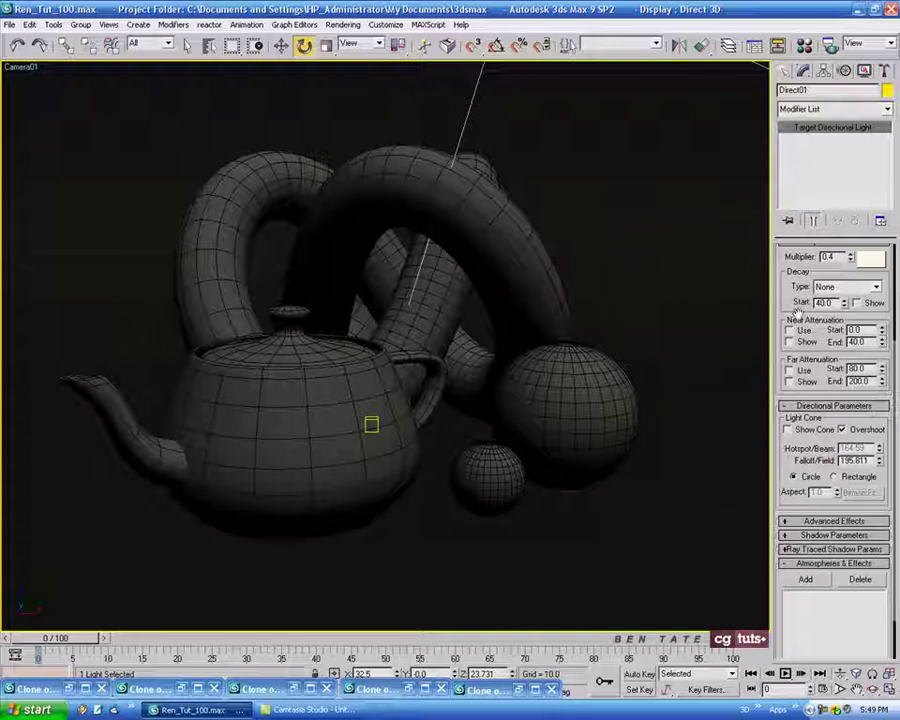
# Set Direct01's multiplier to 0.35.
pyautogui.scroll(5, 786, 437)
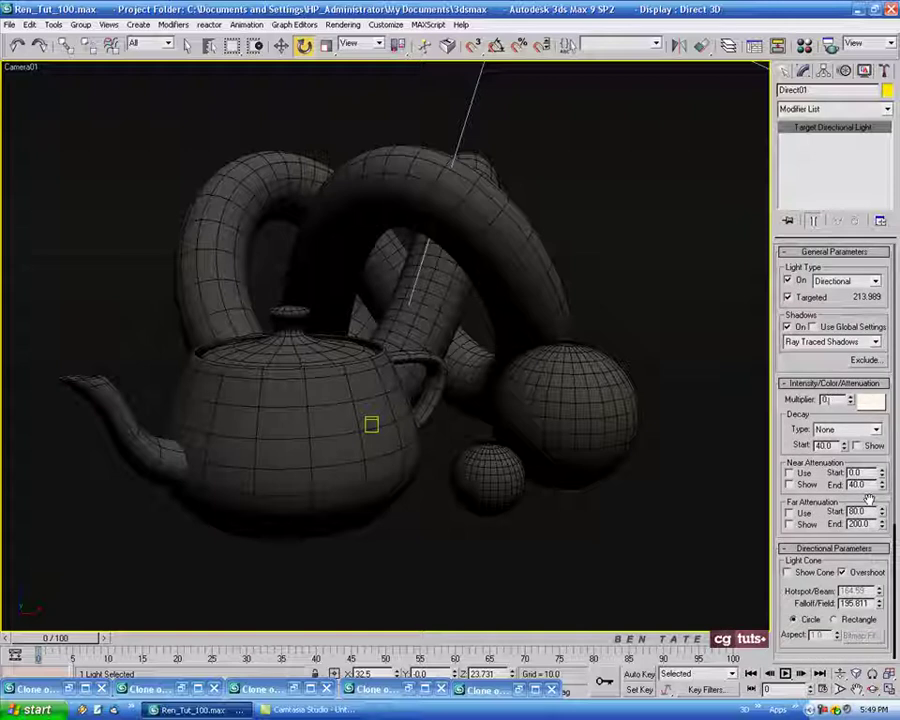
pyautogui.write('3')
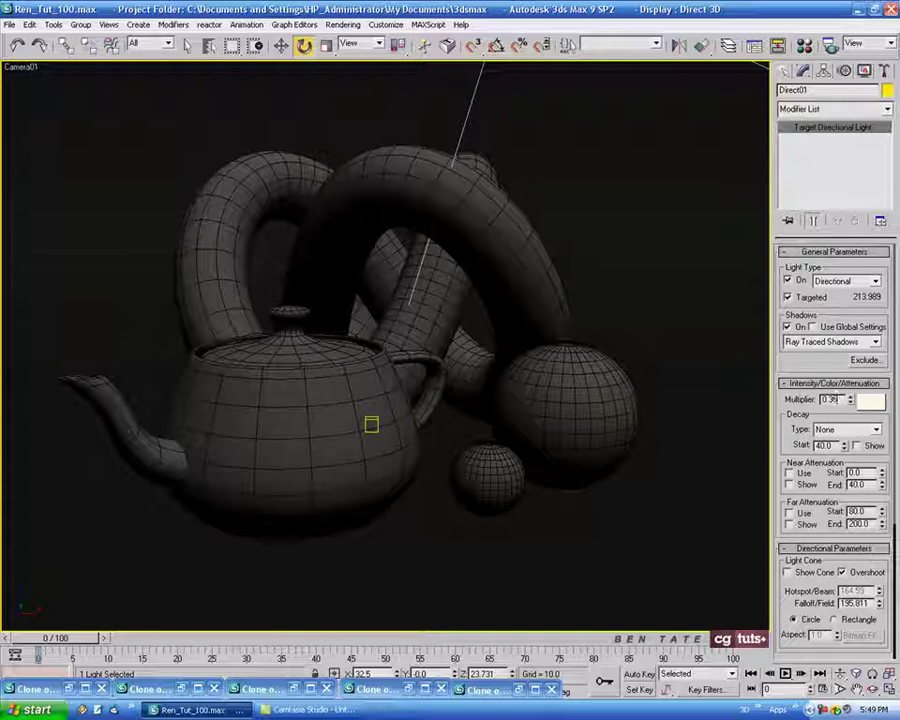
pyautogui.write('5')
pyautogui.press('Return')
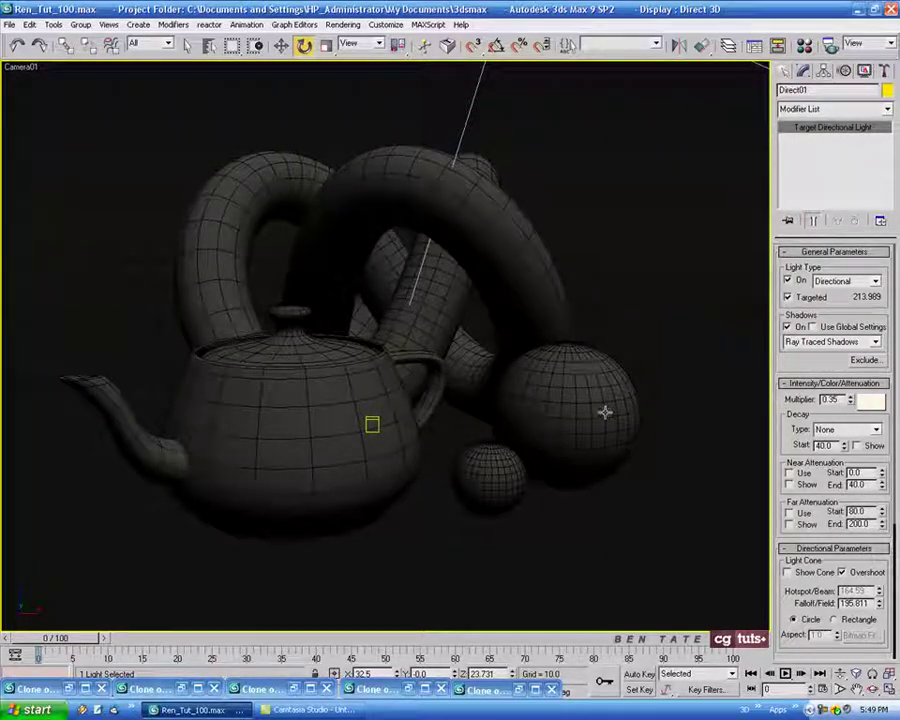
# Render the Camera01 view and compare it side by side with the cloned render made at full light intensity.
pyautogui.hotkey('shift', 'q')
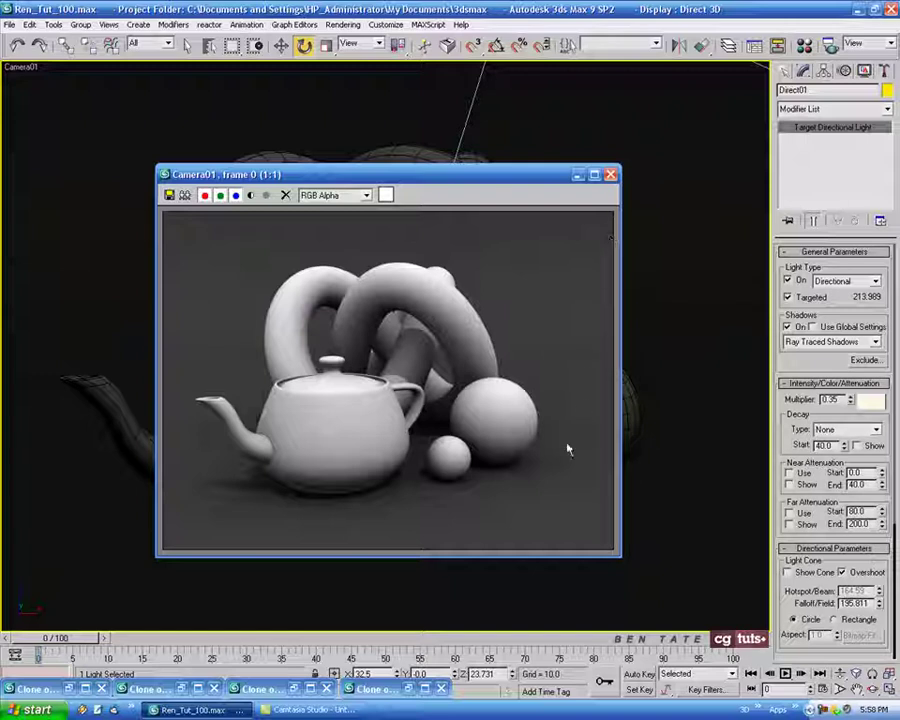
pyautogui.moveTo(510, 180); pyautogui.dragTo(711, 162)
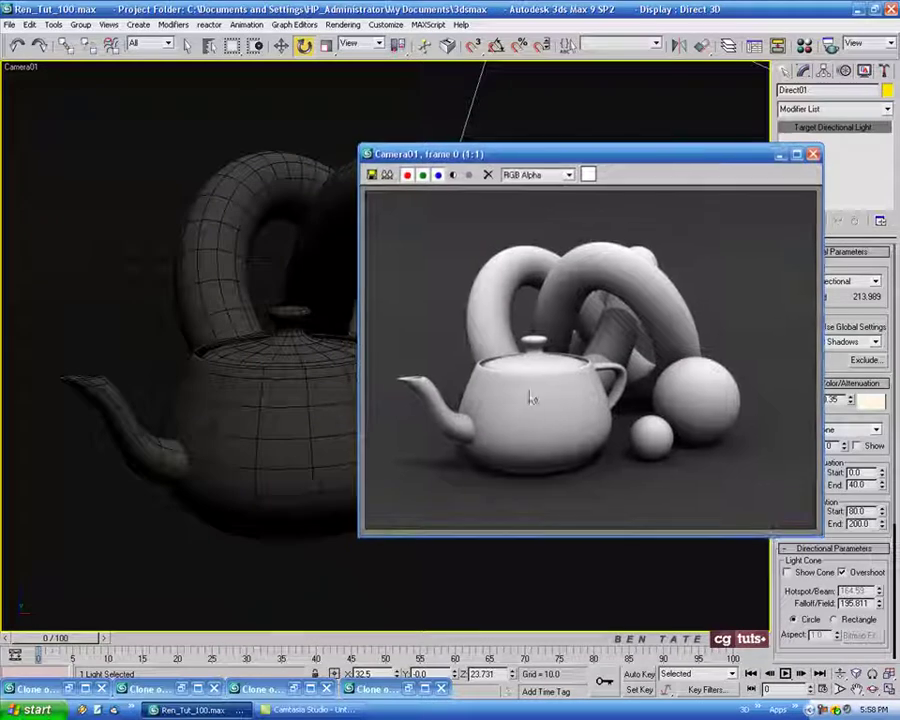
pyautogui.click(411, 689)
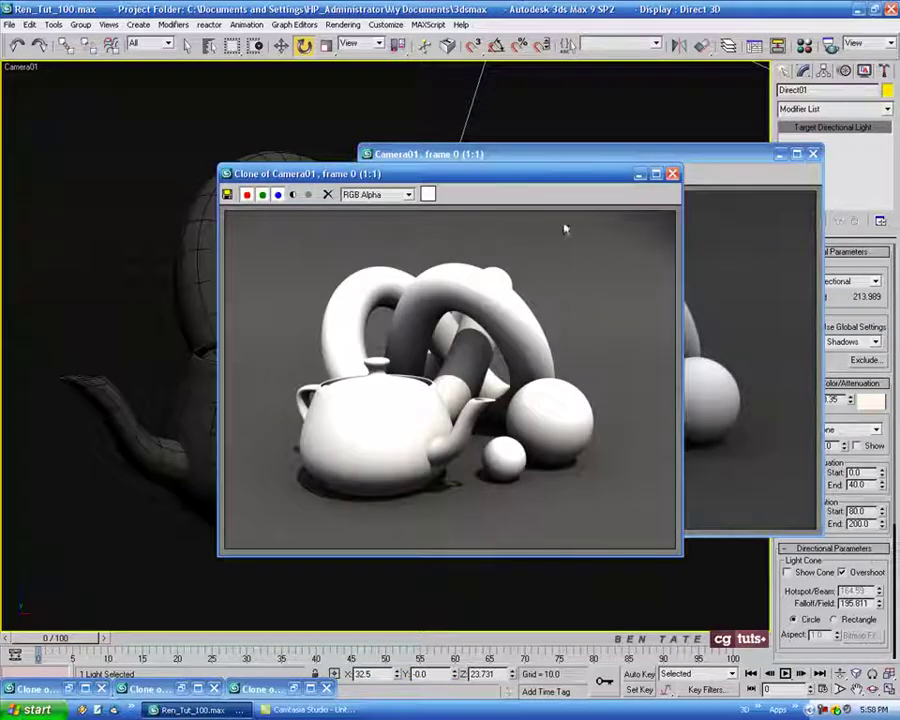
pyautogui.moveTo(563, 185); pyautogui.dragTo(348, 165)
pyautogui.moveTo(490, 153); pyautogui.dragTo(539, 151)
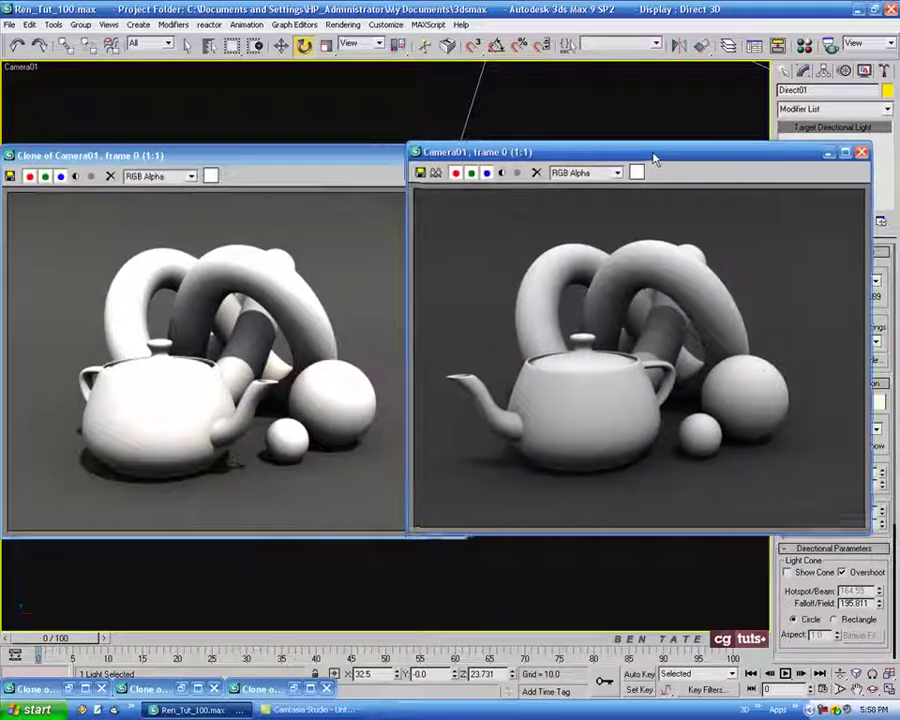
pyautogui.moveTo(326, 158)
pyautogui.mouseDown()
pyautogui.moveTo(352, 153)
pyautogui.moveTo(340, 152)
pyautogui.mouseUp()
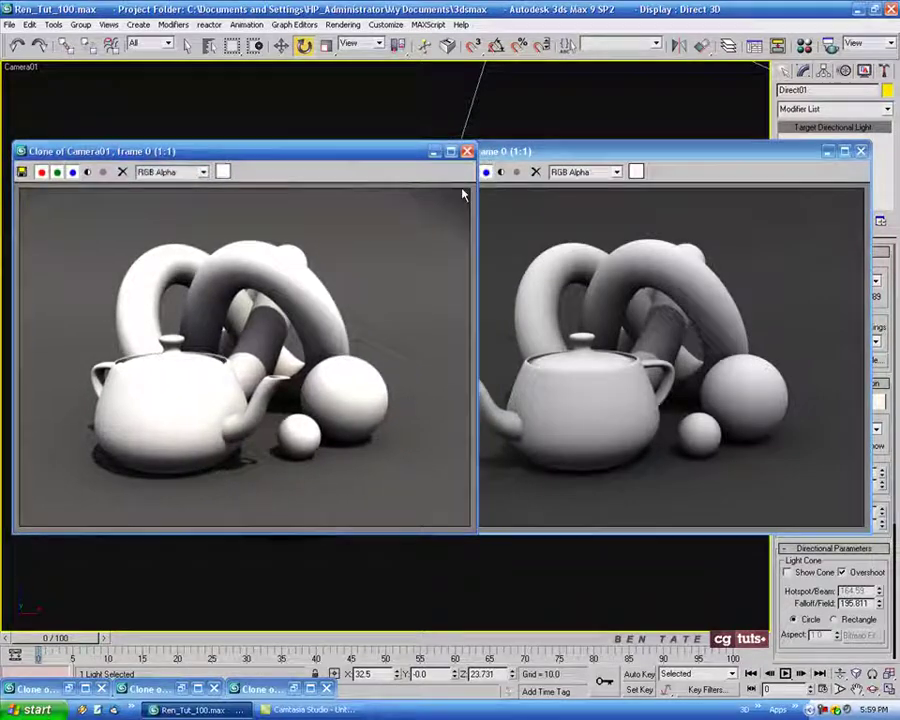
# Close the full-intensity clone and compare the red teapot clone side by side with the current render.
pyautogui.click(466, 151)
pyautogui.press('F9')
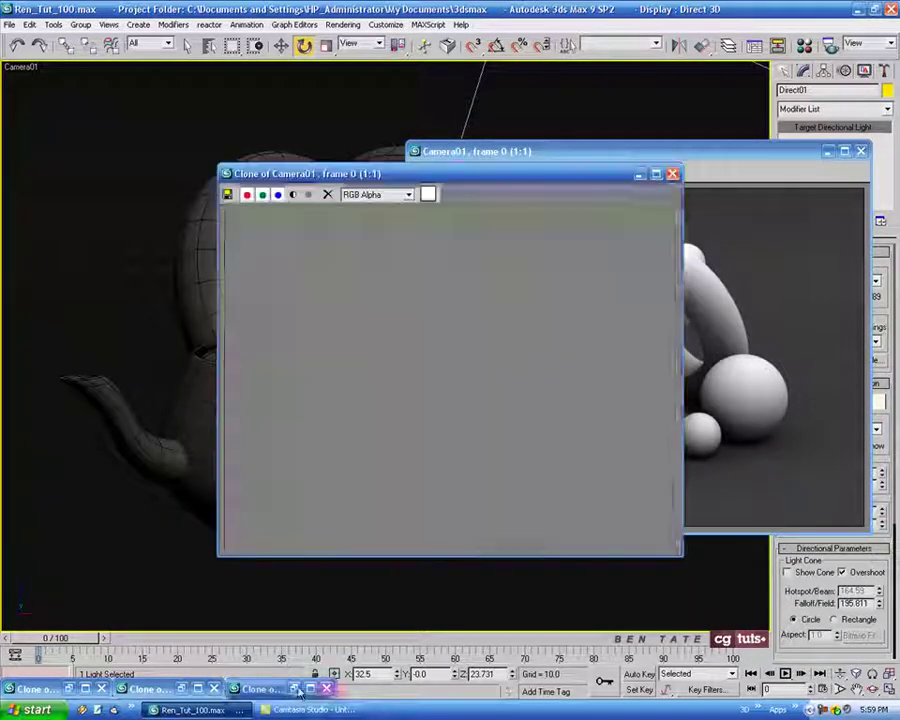
pyautogui.moveTo(569, 181); pyautogui.dragTo(354, 166)
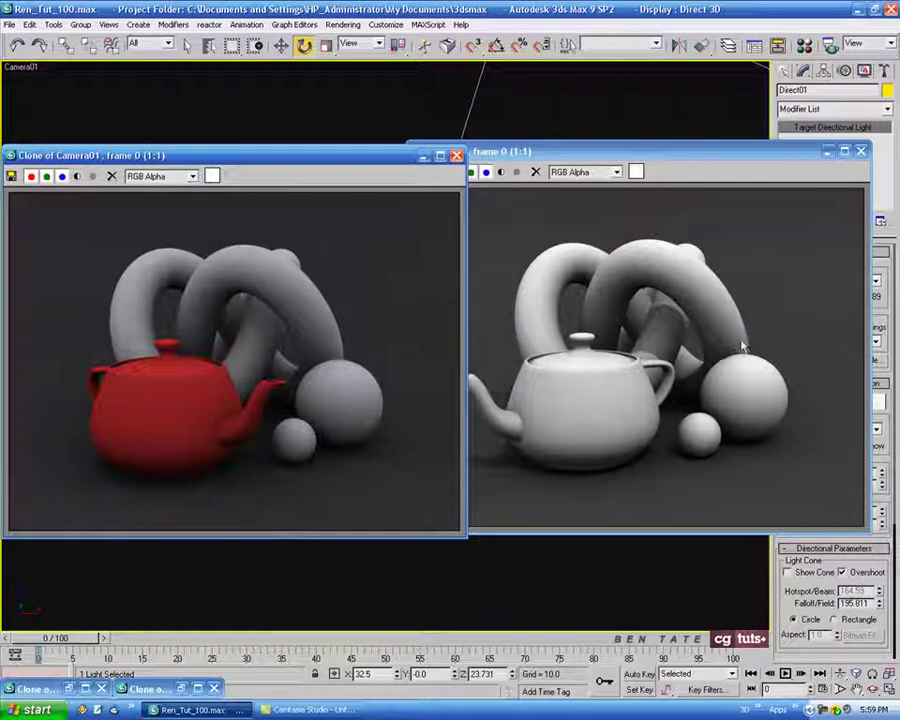
# Close the red teapot clone and compare the minimized grey teapot clone from its right side with the current render, side by side.
pyautogui.click(456, 155)
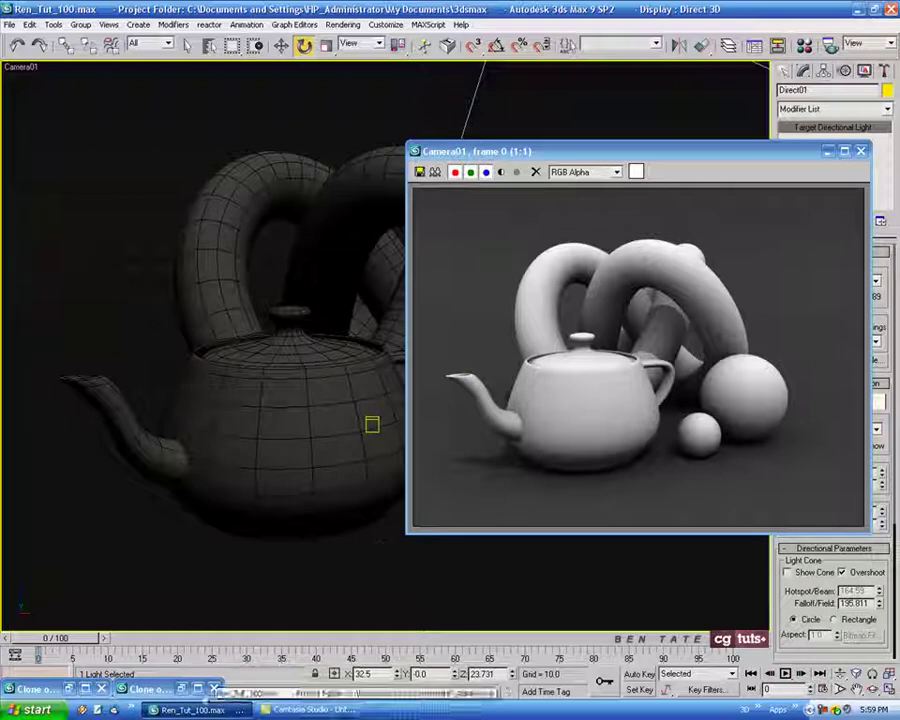
pyautogui.click(183, 690)
pyautogui.moveTo(488, 340)
pyautogui.mouseDown()
pyautogui.moveTo(387, 184)
pyautogui.moveTo(317, 166)
pyautogui.mouseUp()
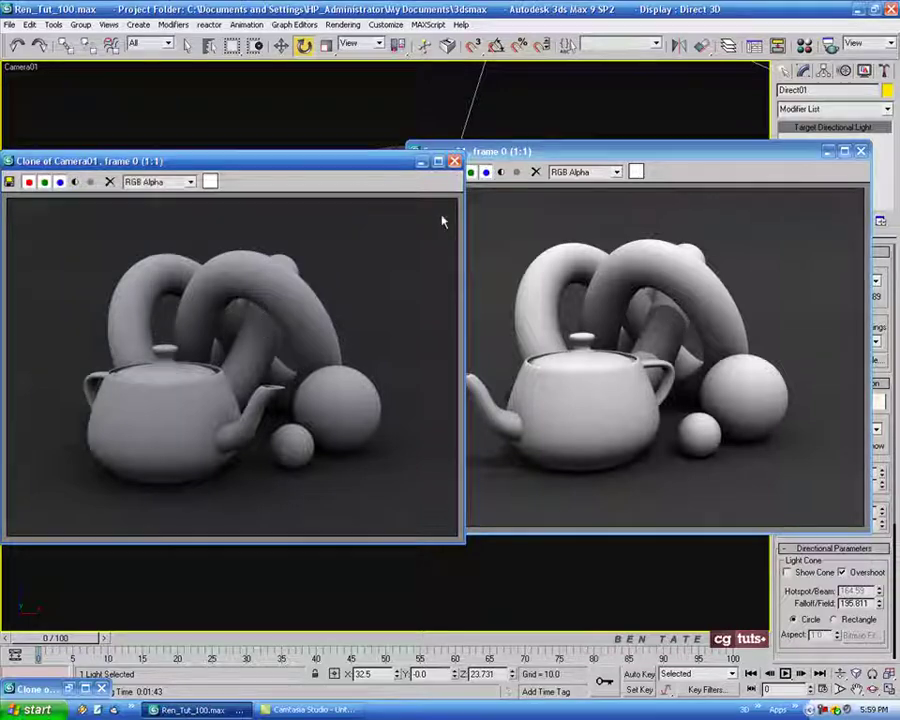
# Close the compared grey clone, restore the last minimized clone and place it beside the current render for comparison.
pyautogui.click(421, 161)
pyautogui.click(85, 690)
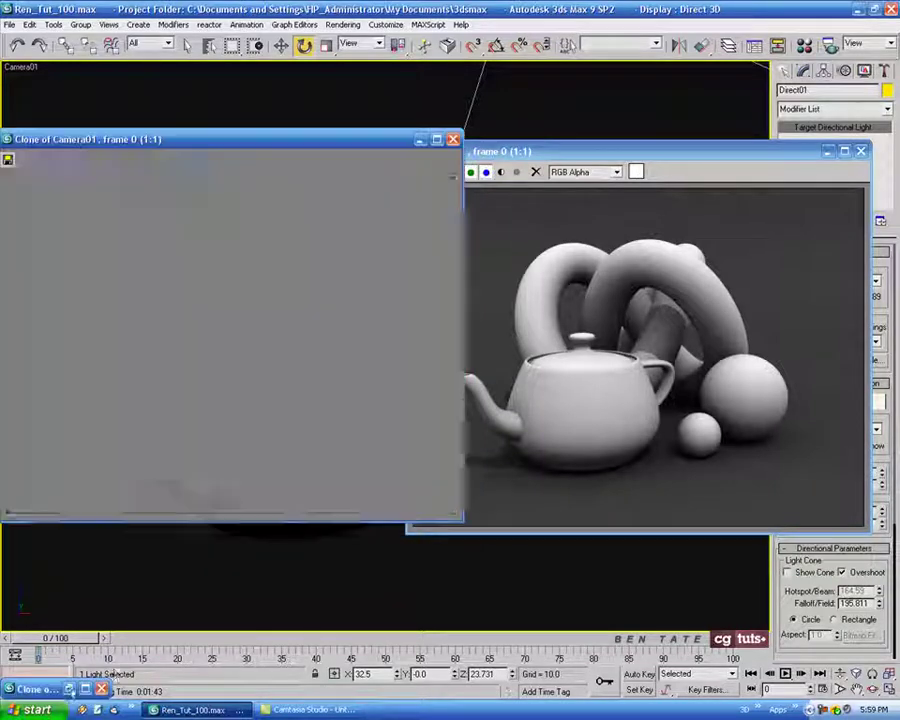
pyautogui.moveTo(354, 142)
pyautogui.mouseDown()
pyautogui.moveTo(358, 170)
pyautogui.moveTo(350, 155)
pyautogui.moveTo(338, 157)
pyautogui.mouseUp()
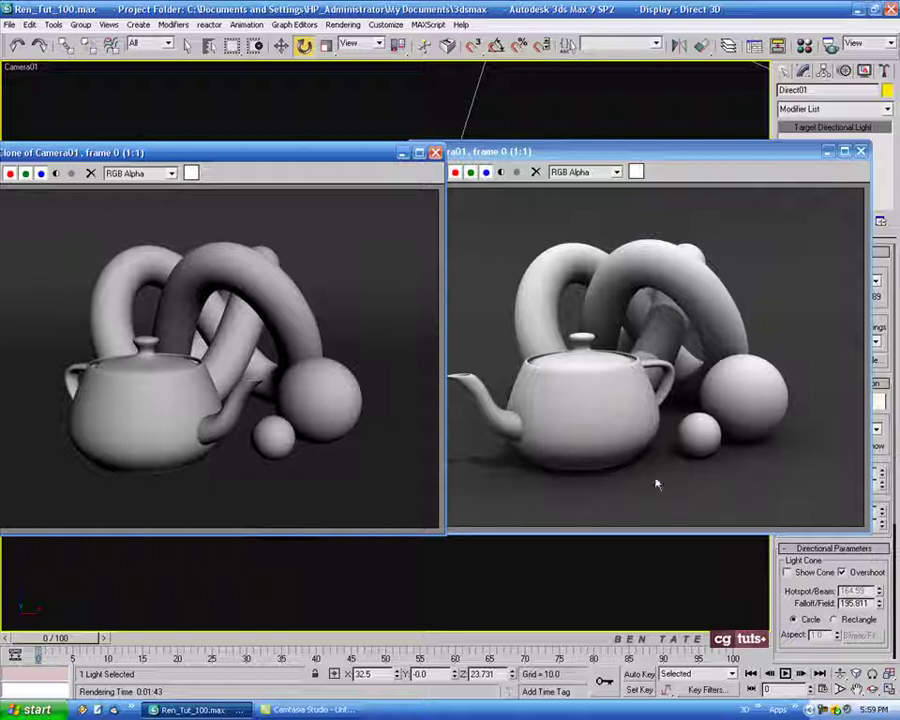
# Close the last clone and move the current Camera01 render over the middle of the viewport to examine its lighting and shadows.
pyautogui.click(527, 150)
pyautogui.click(250, 103)
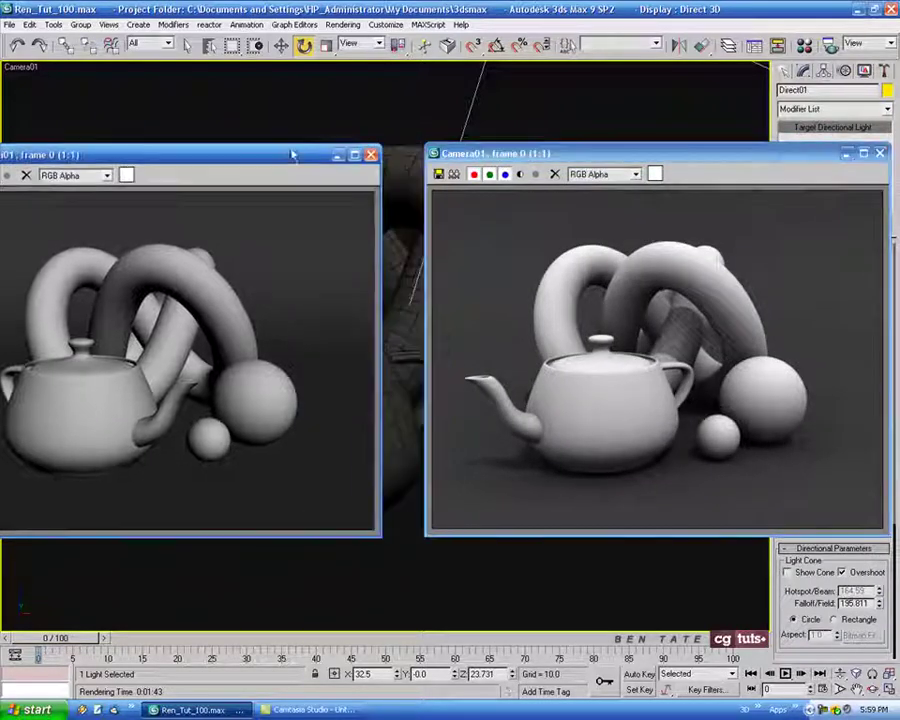
pyautogui.moveTo(604, 157); pyautogui.dragTo(338, 155)
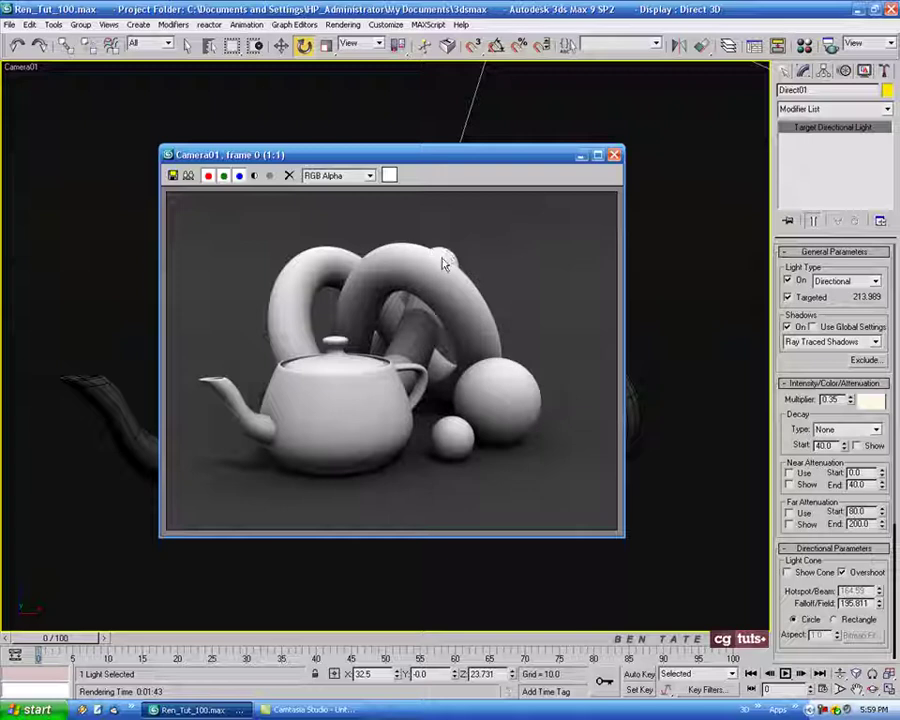
pyautogui.moveTo(506, 158)
pyautogui.mouseDown()
pyautogui.moveTo(526, 171)
pyautogui.moveTo(514, 164)
pyautogui.mouseUp()
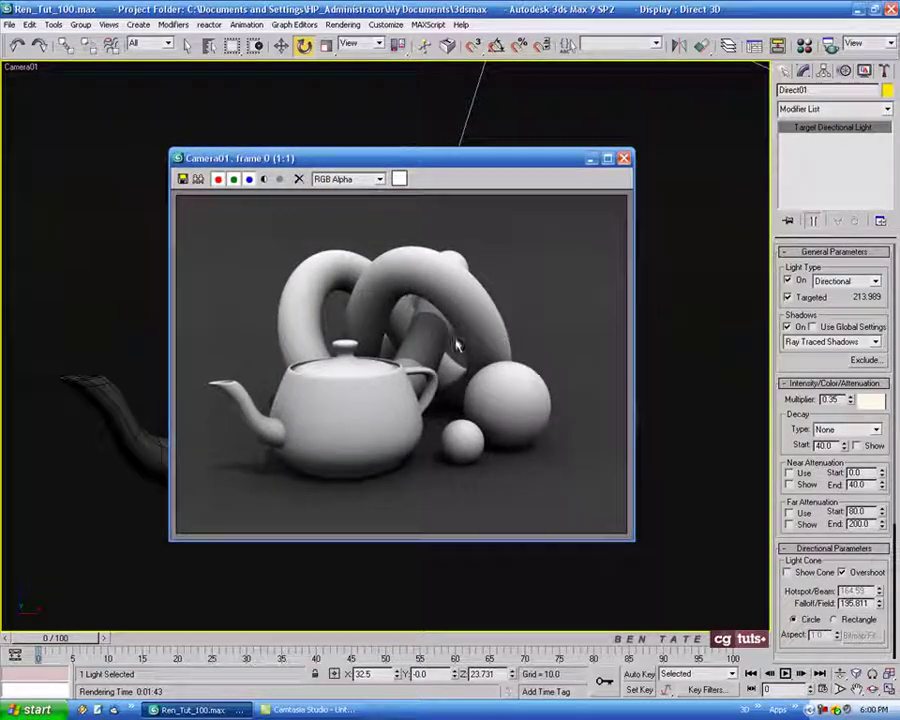